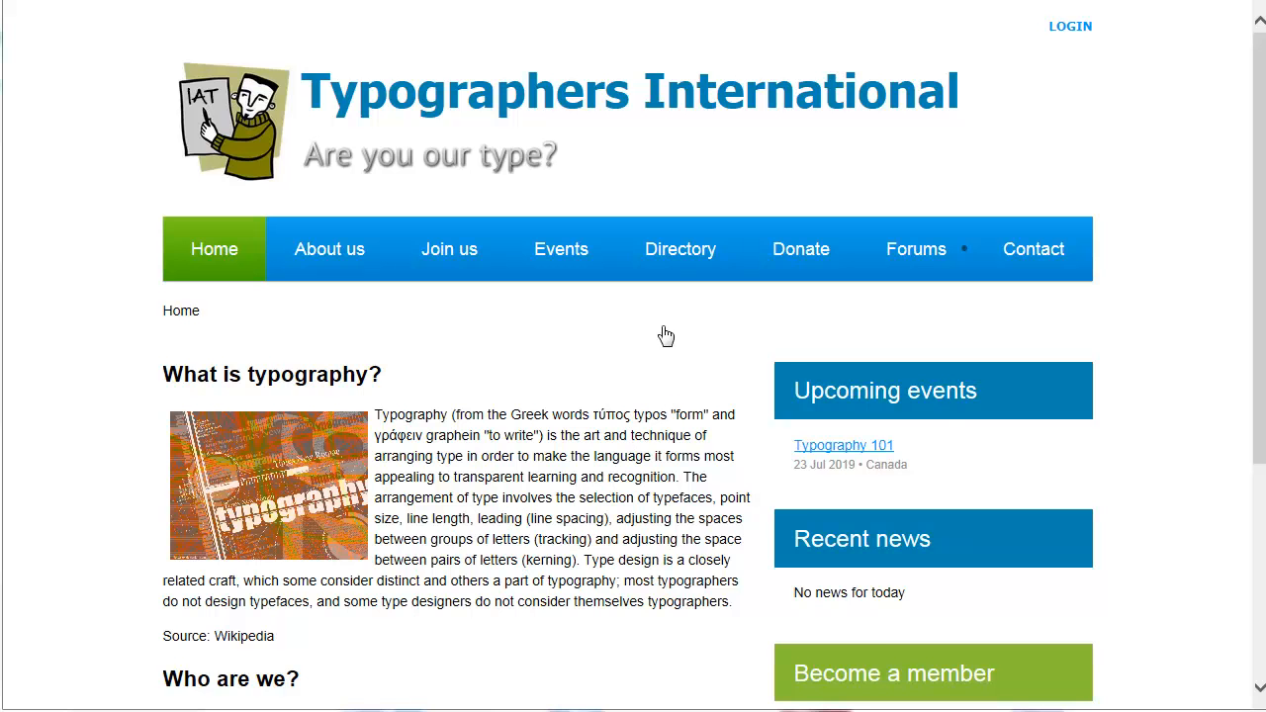
Open the public site's Directory page and look through the member listings with their location, photo and level
left_click(667, 262)
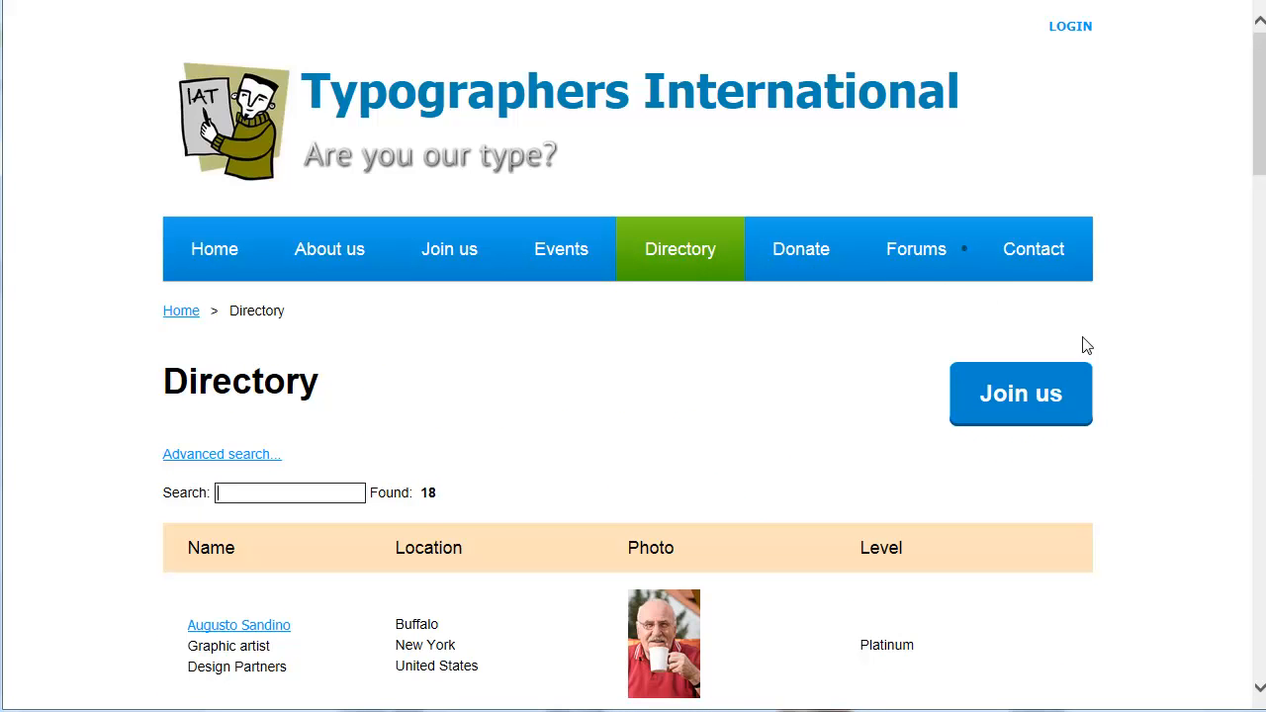
left_click(1263, 641)
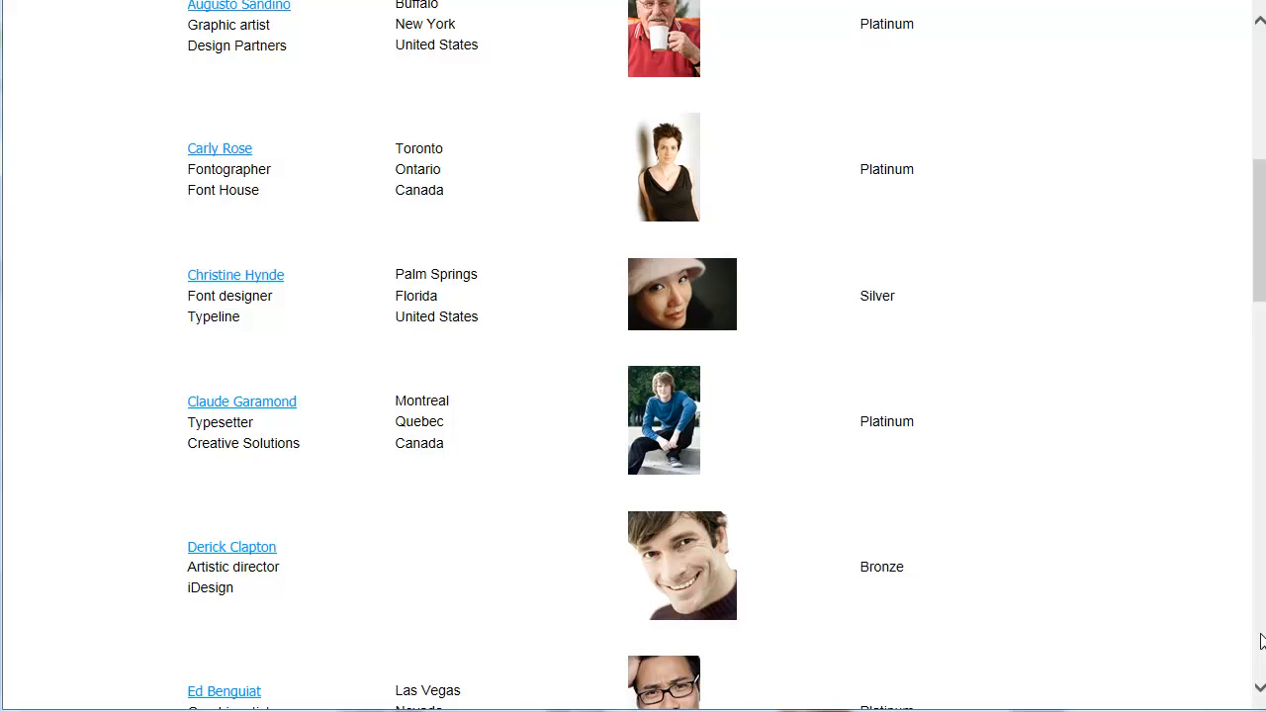
left_click(1263, 642)
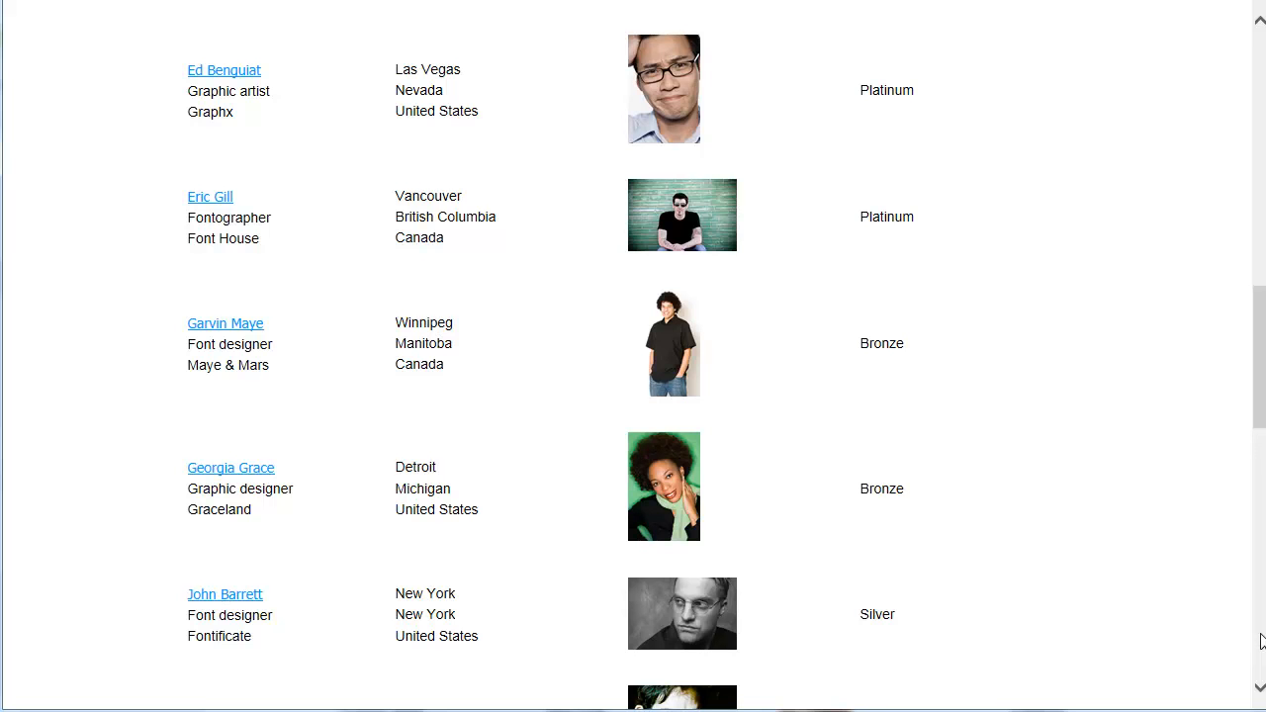
left_click(1262, 641)
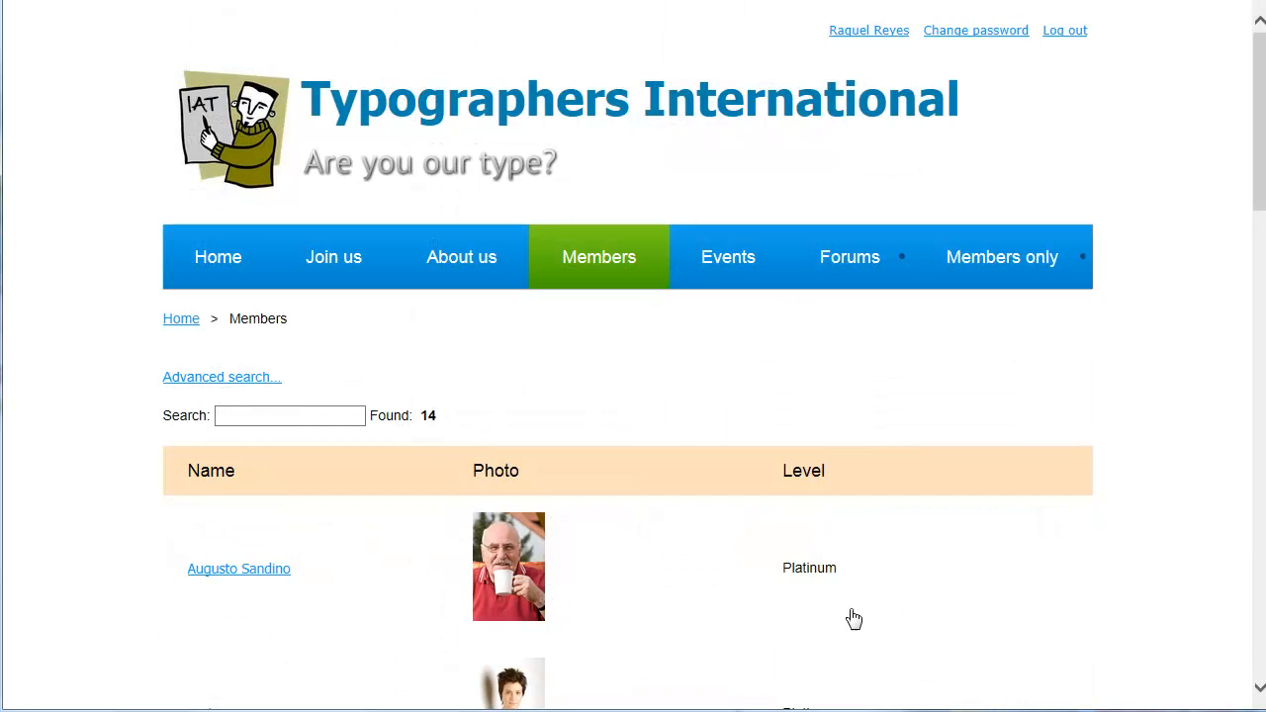
View the member site's Join us and Events pages, the logged-in member's profile and the Members-only content page
left_click(337, 271)
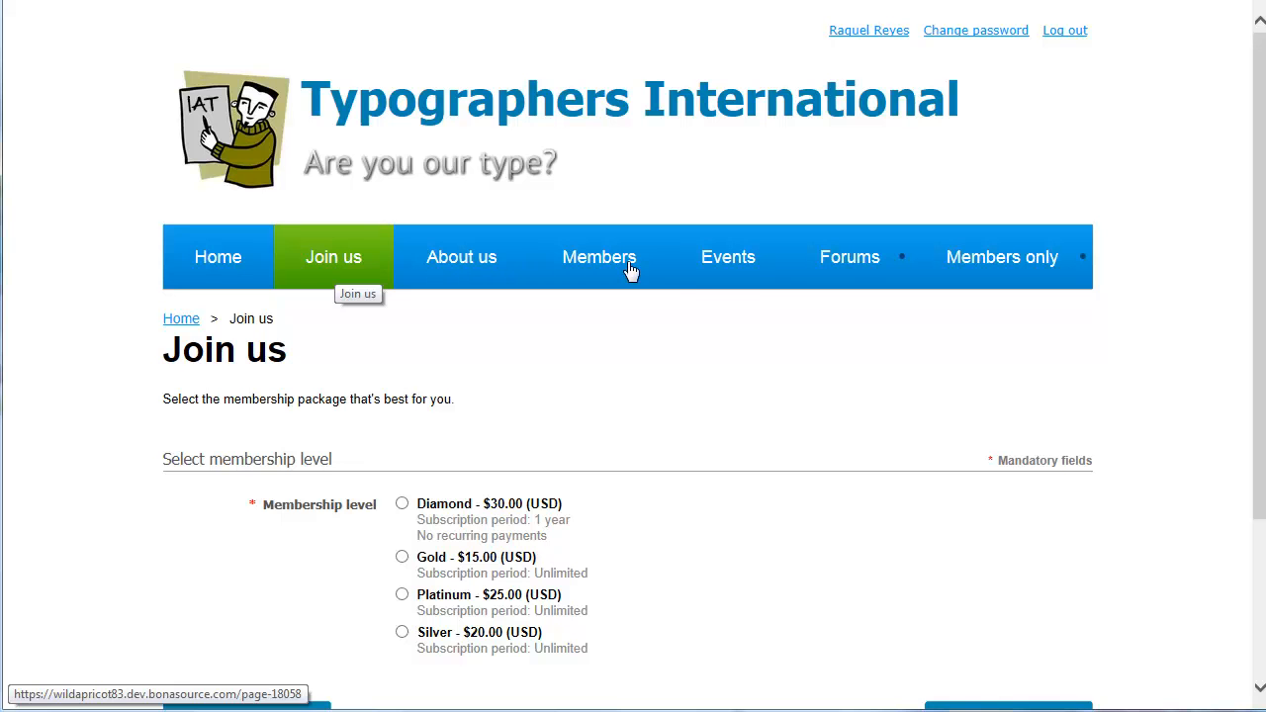
left_click(719, 269)
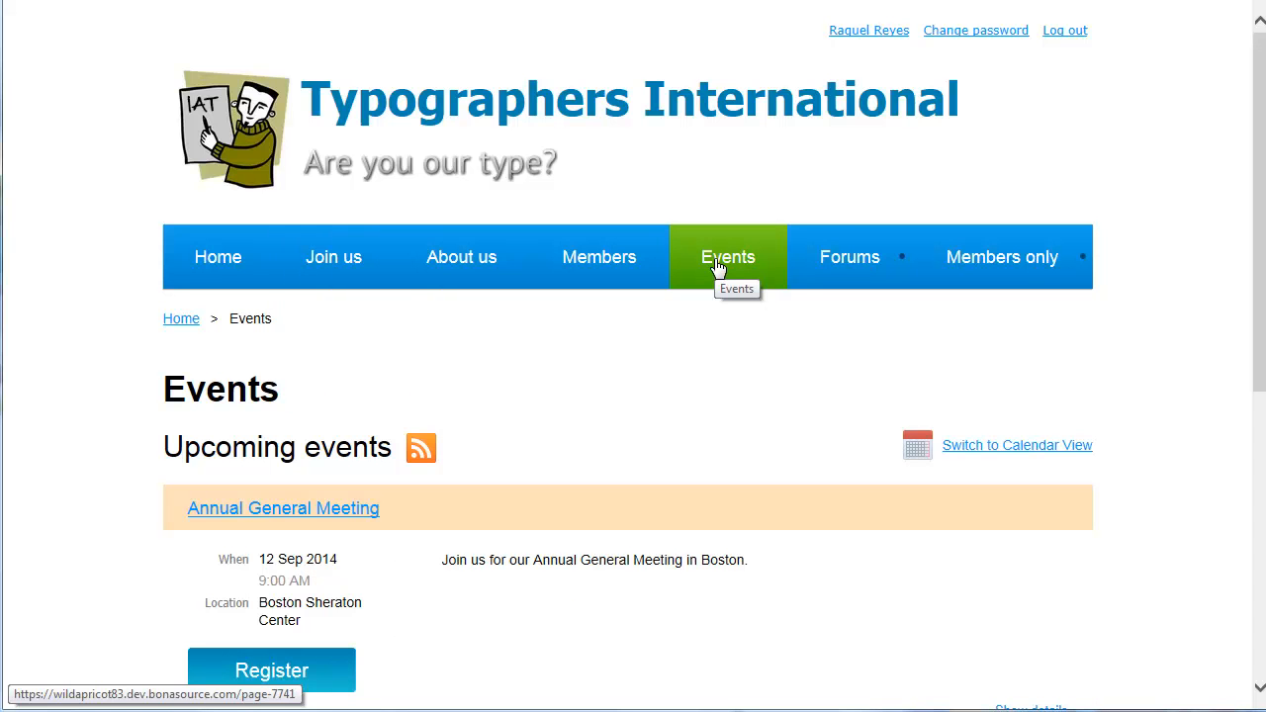
left_click(865, 33)
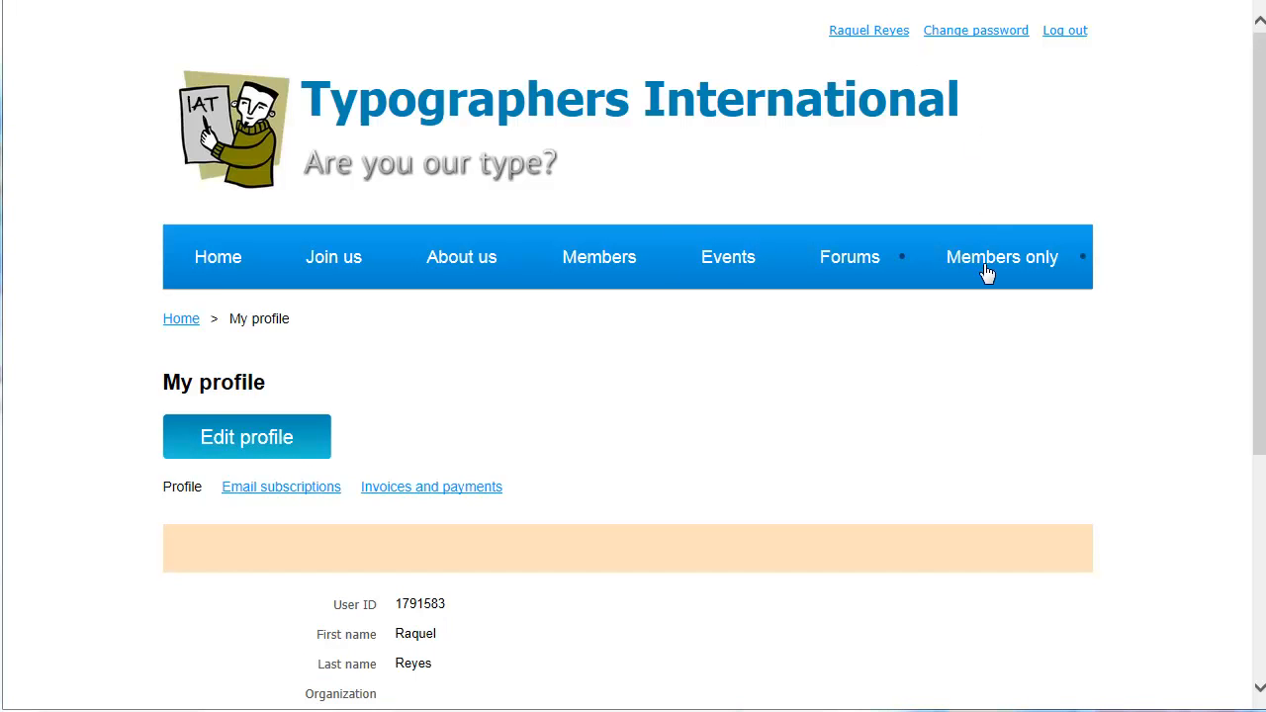
mouse_move(987, 274)
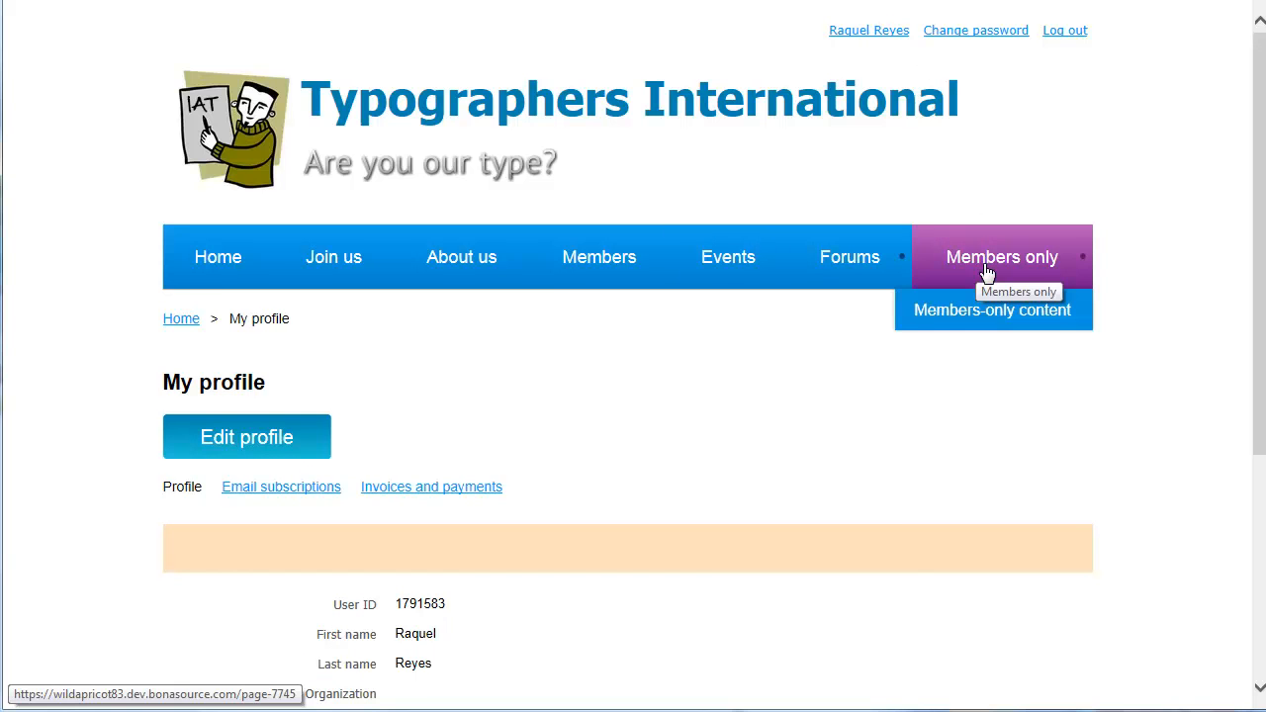
left_click(947, 315)
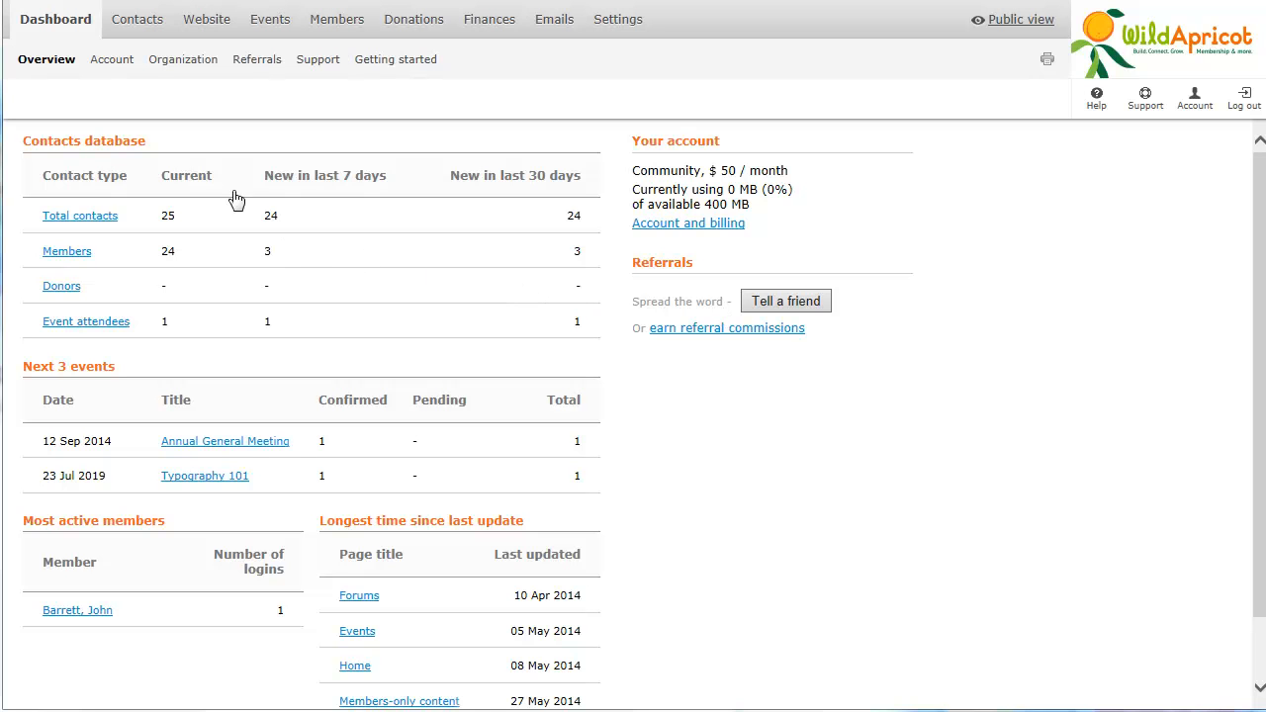
View the contact list and examine the contact and membership details of the Silver member from Fontificate
mouse_move(139, 33)
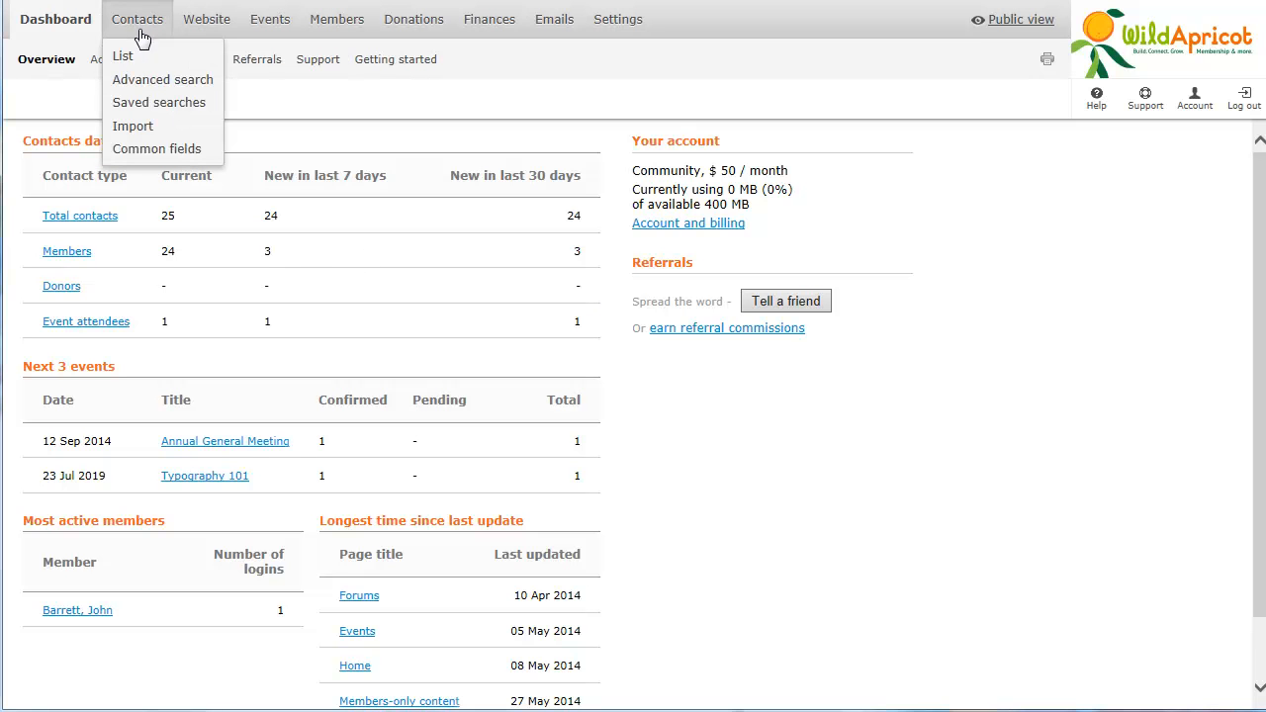
left_click(143, 58)
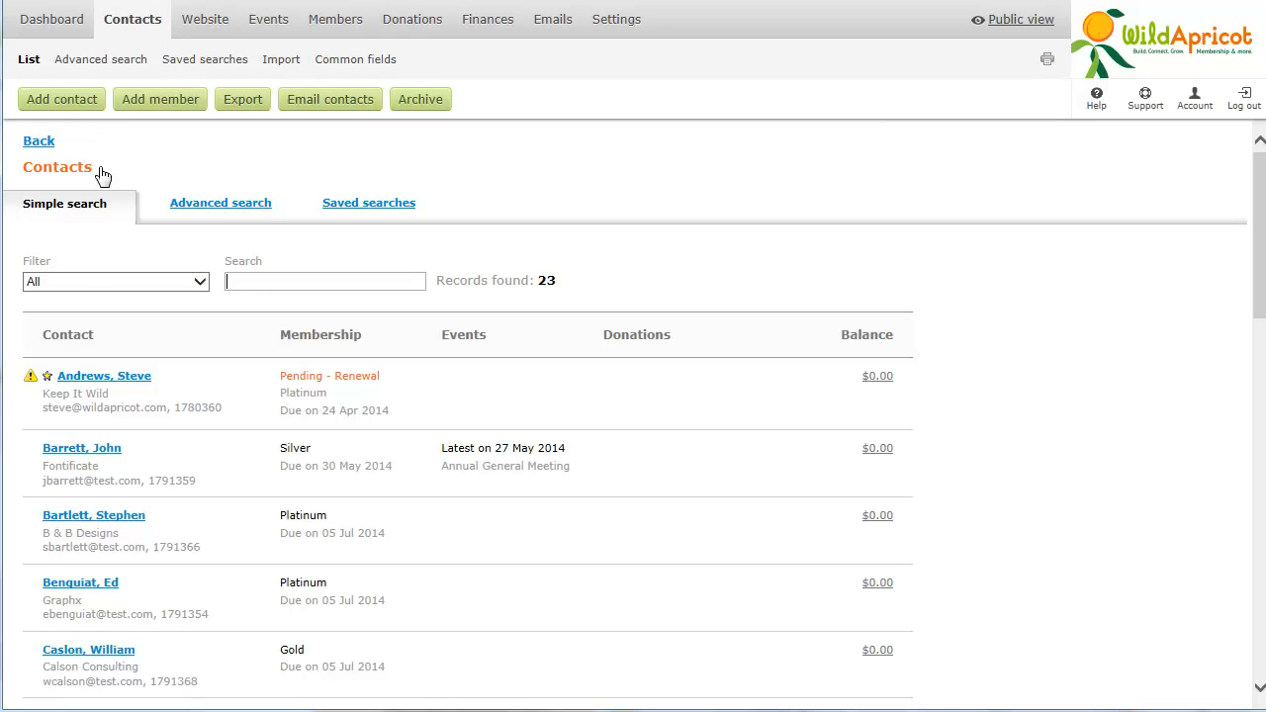
left_click(89, 449)
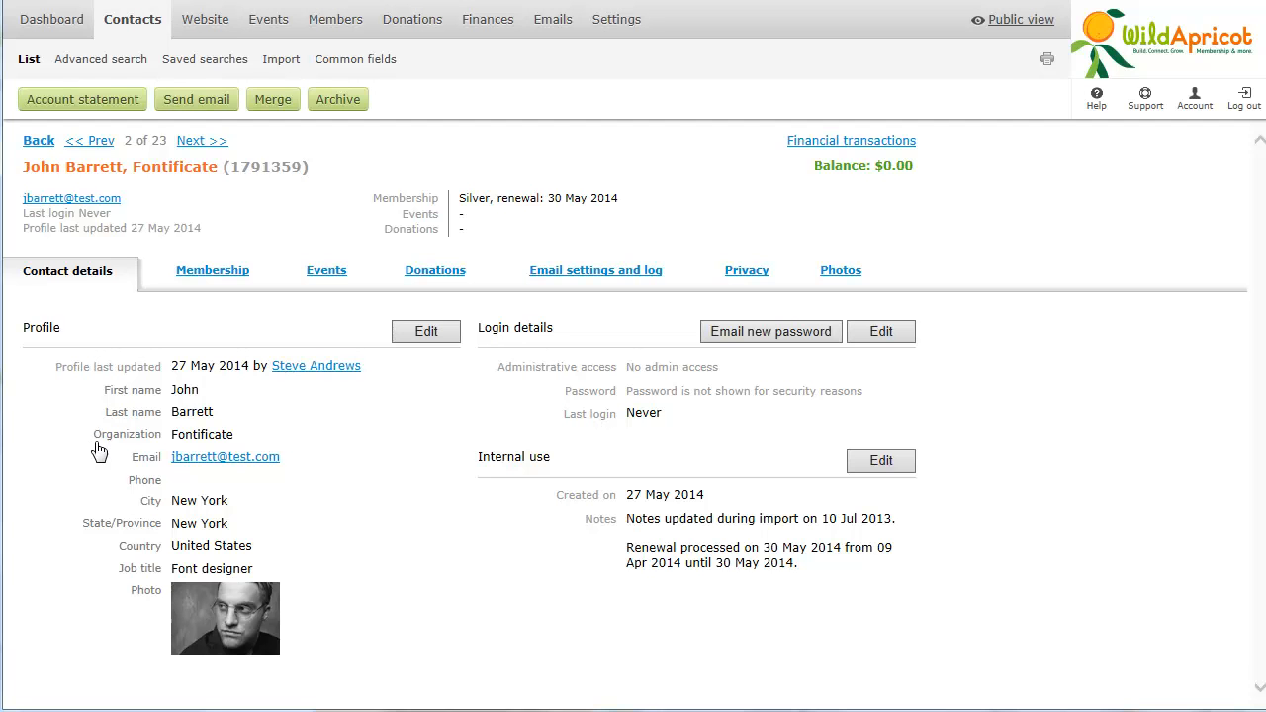
left_click(217, 277)
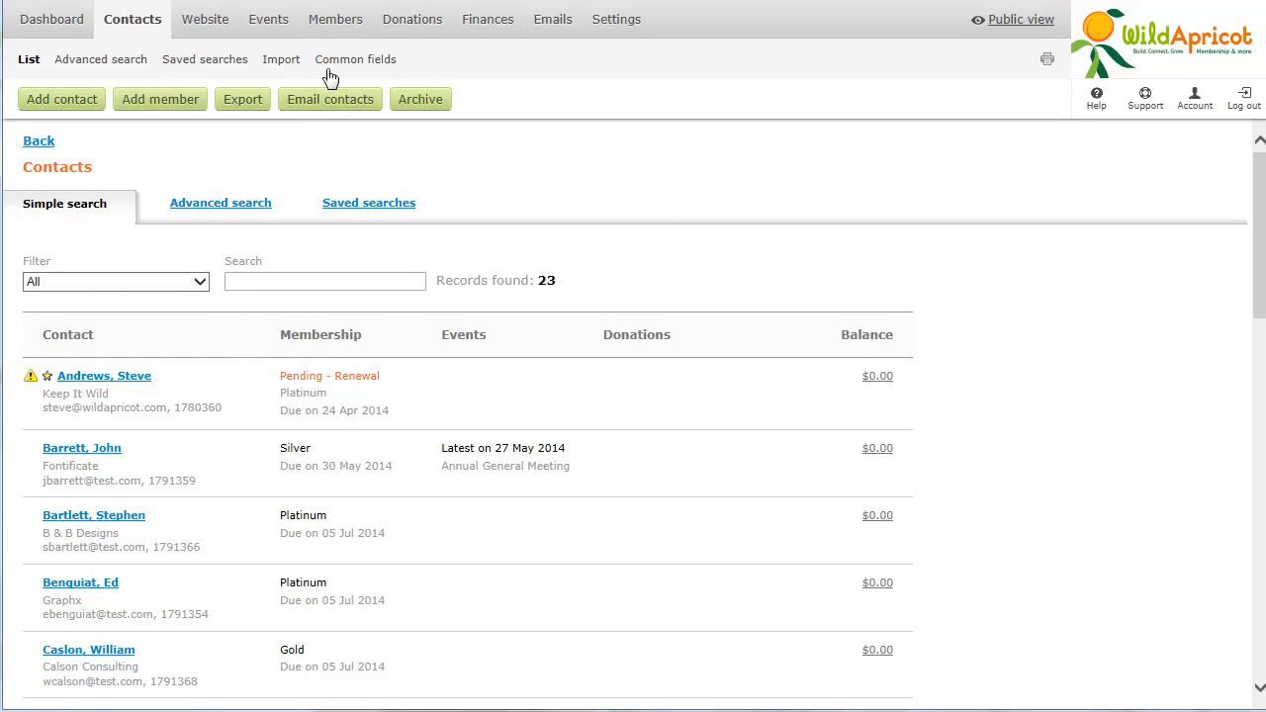
Add an individual membership level named Diamond with a fee of 30.00 USD that the public can apply for
left_click(333, 27)
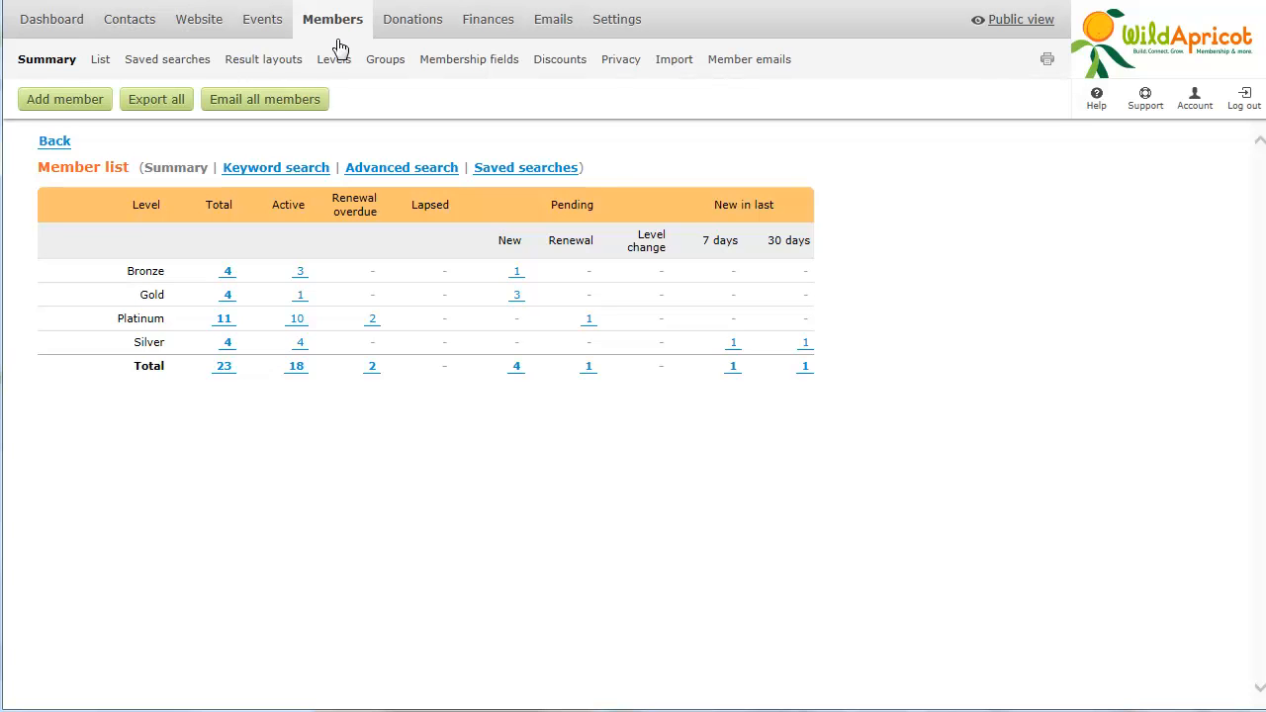
left_click(338, 64)
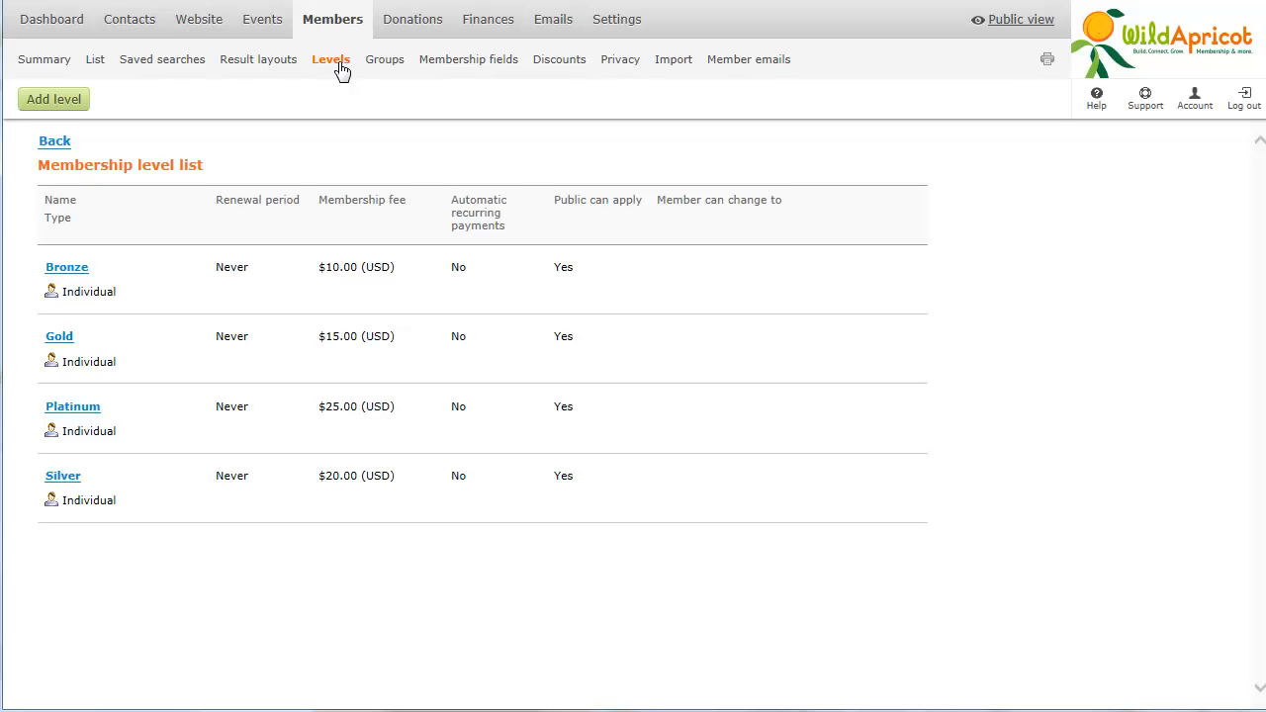
left_click(67, 103)
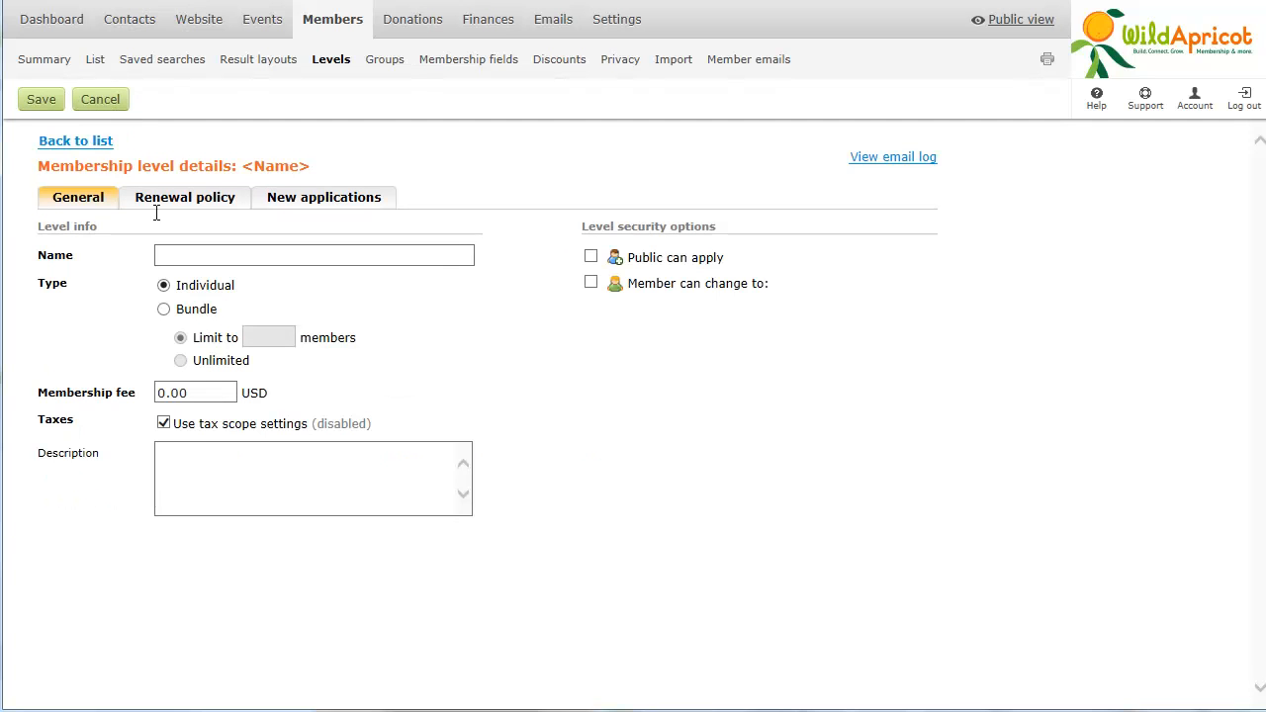
left_click(159, 255)
type("Diamond")
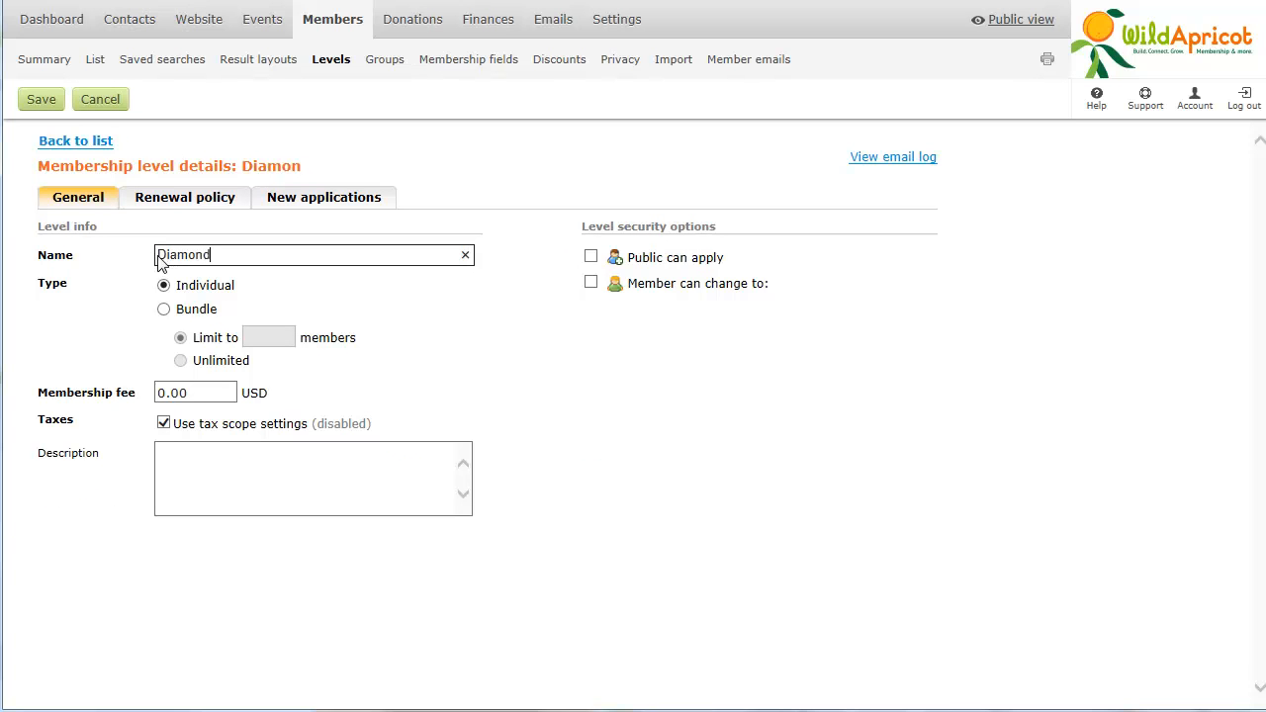
left_click(157, 394)
type("3")
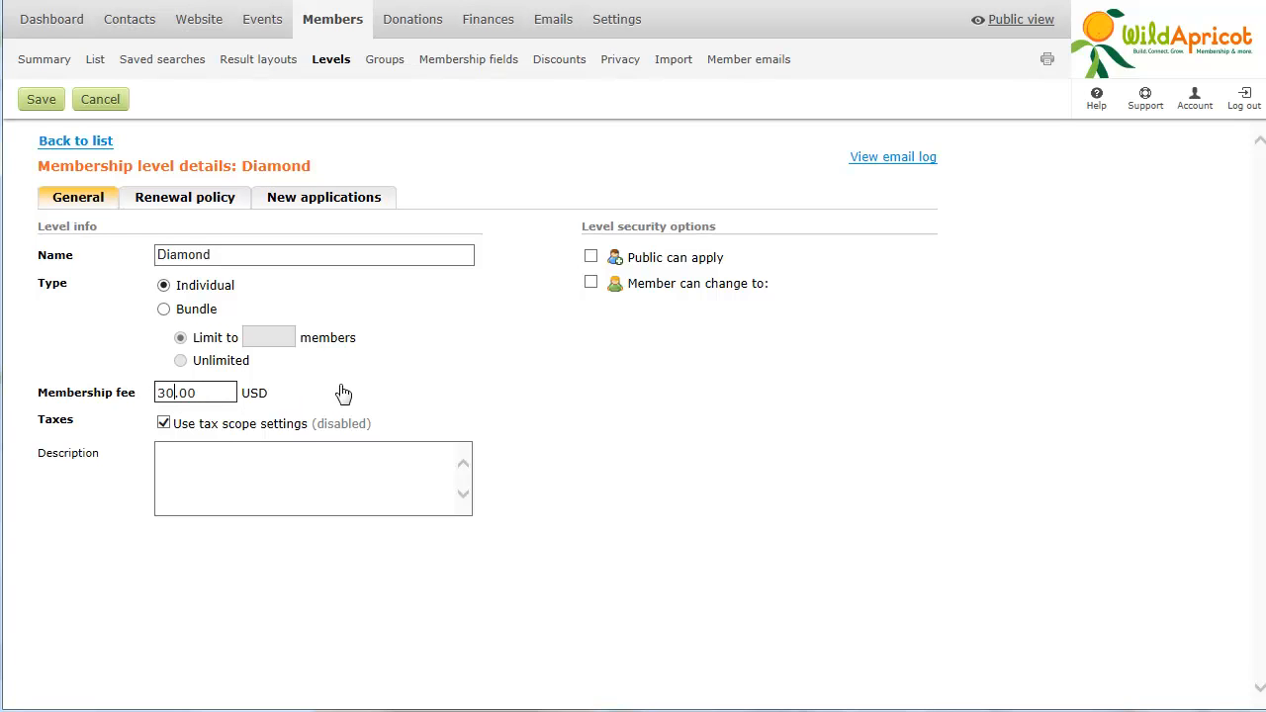
left_click(591, 258)
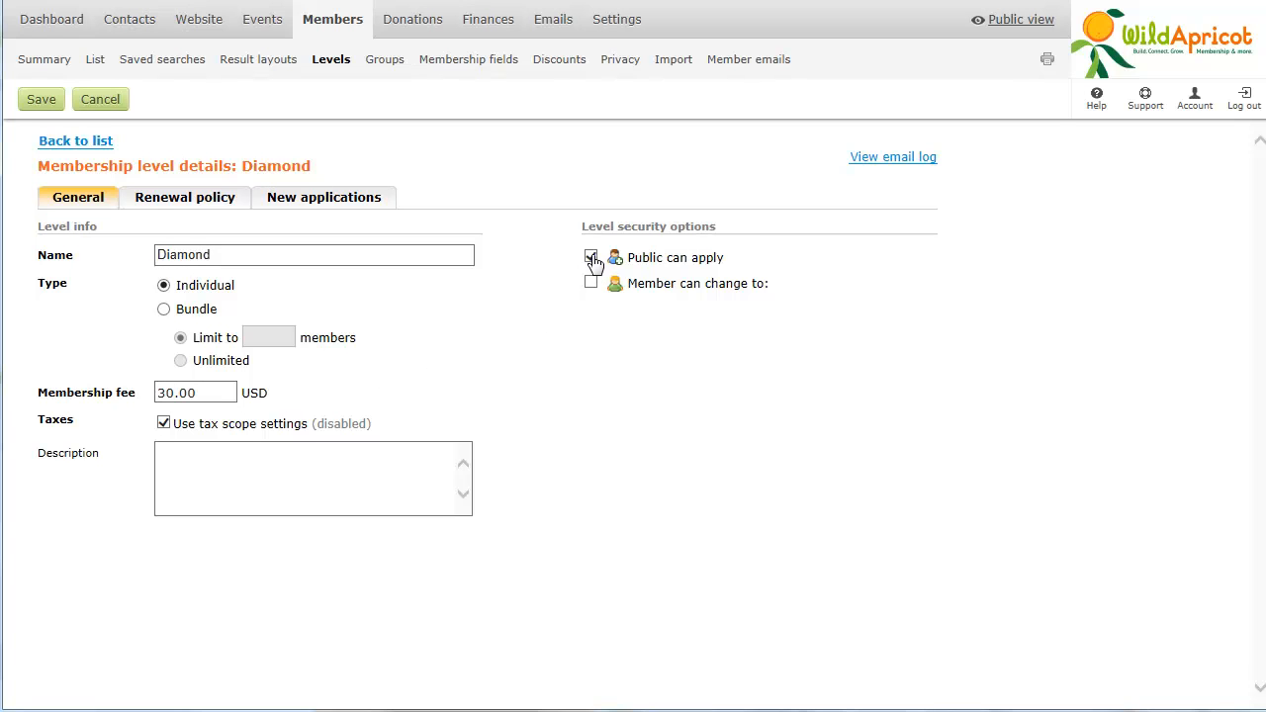
Set the Diamond level to renew every 1 year from the join date with automatic recurring payments disabled
left_click(156, 201)
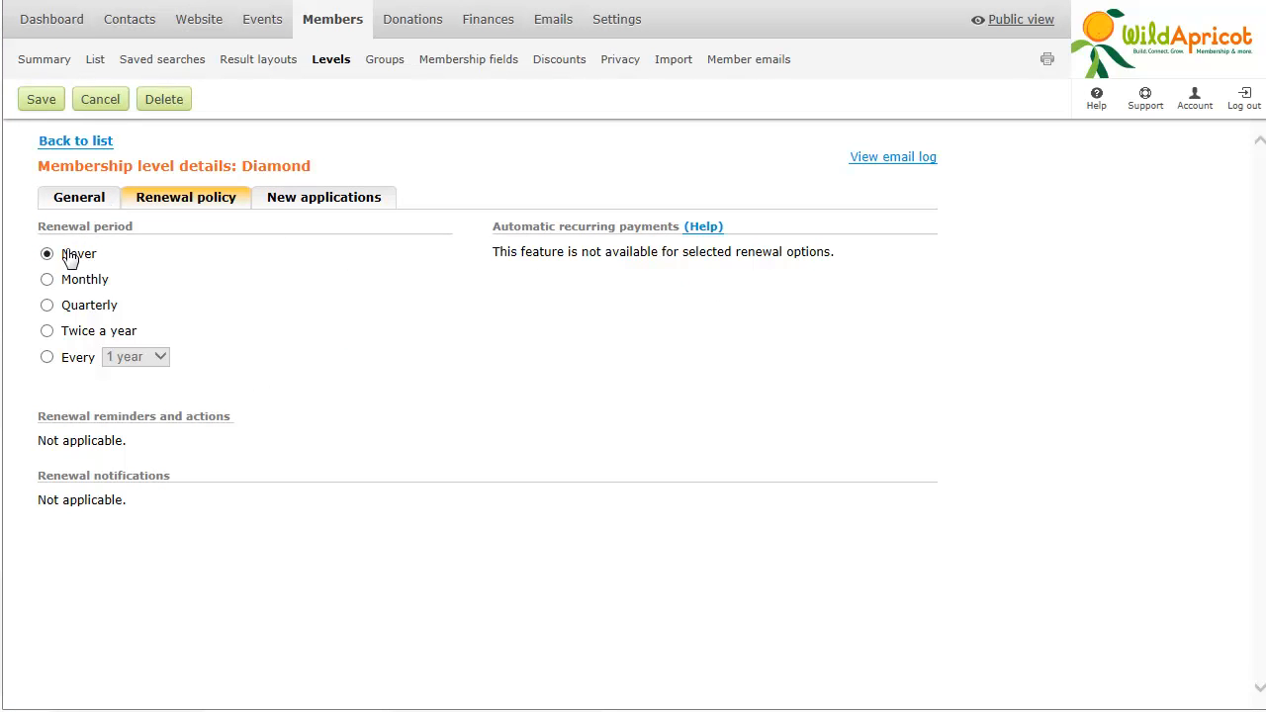
left_click(48, 362)
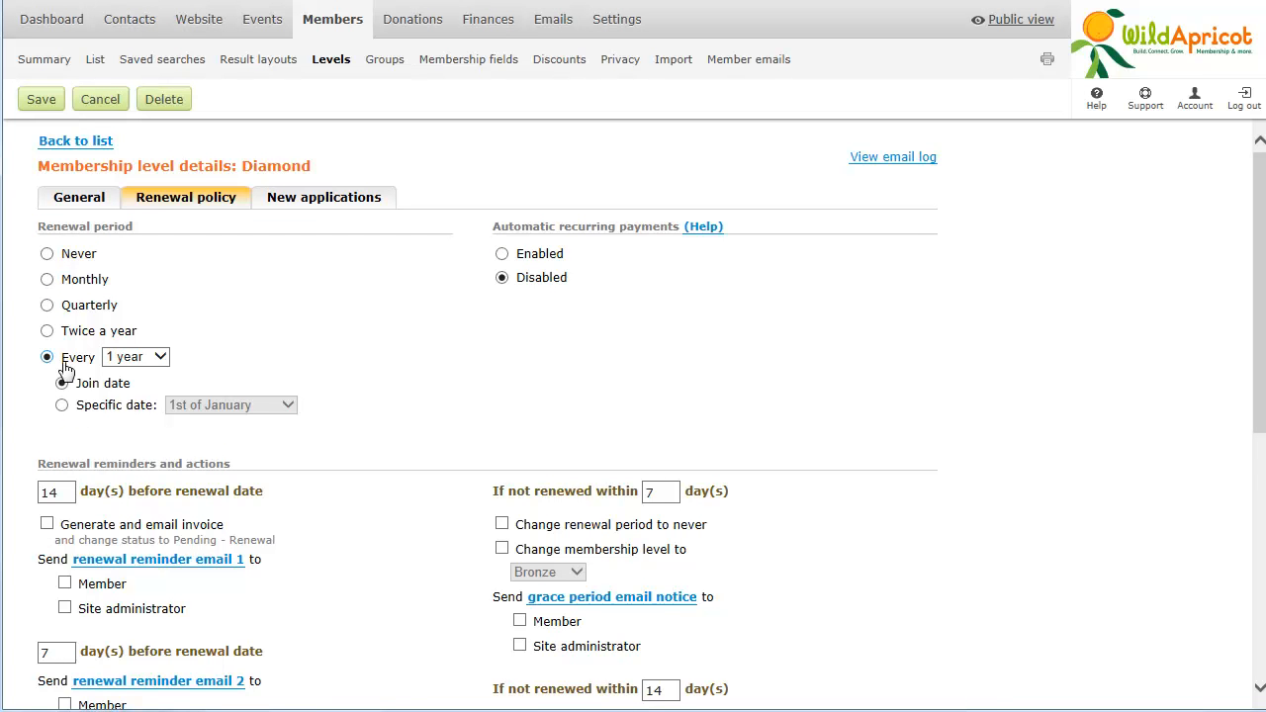
left_click(502, 255)
left_click(501, 281)
Enable generating and emailing the invoice 14 days before renewal, and changing status to lapsed if not renewed within 14 days
left_click(46, 524)
left_click(1259, 661)
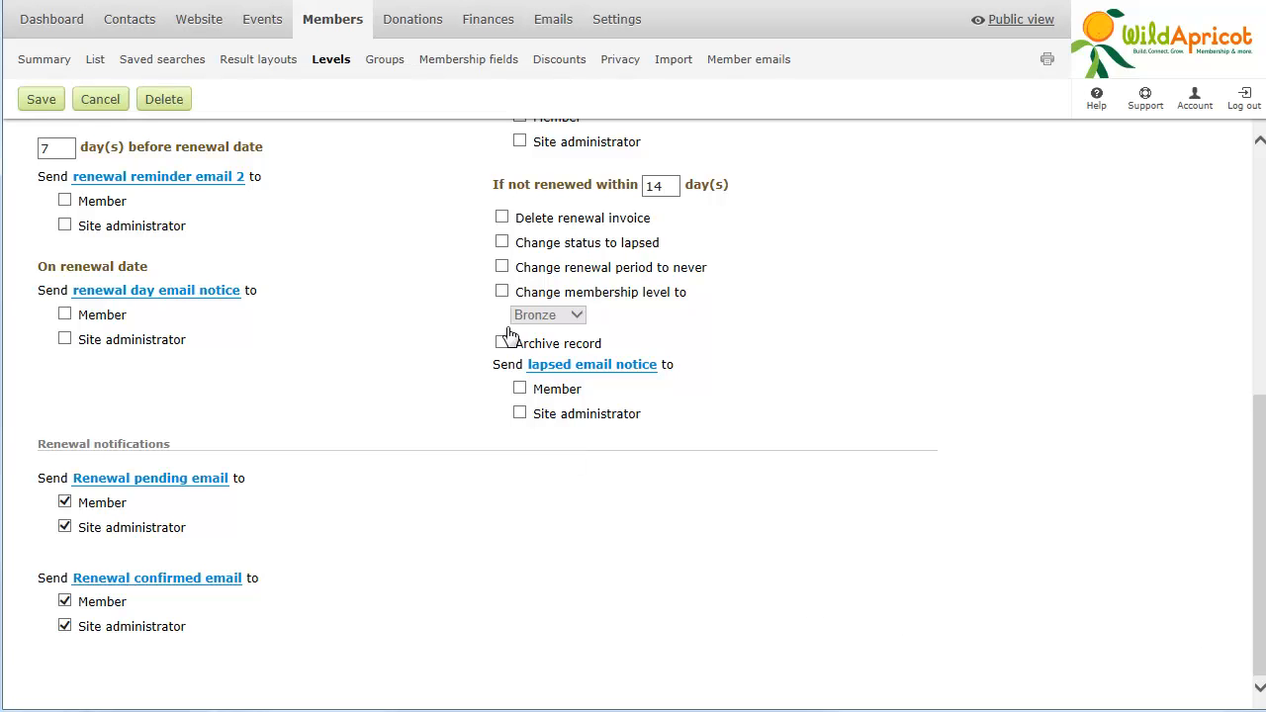
left_click(501, 243)
Turn off administrator approval for new Diamond membership applications and save the level
left_click(1258, 183)
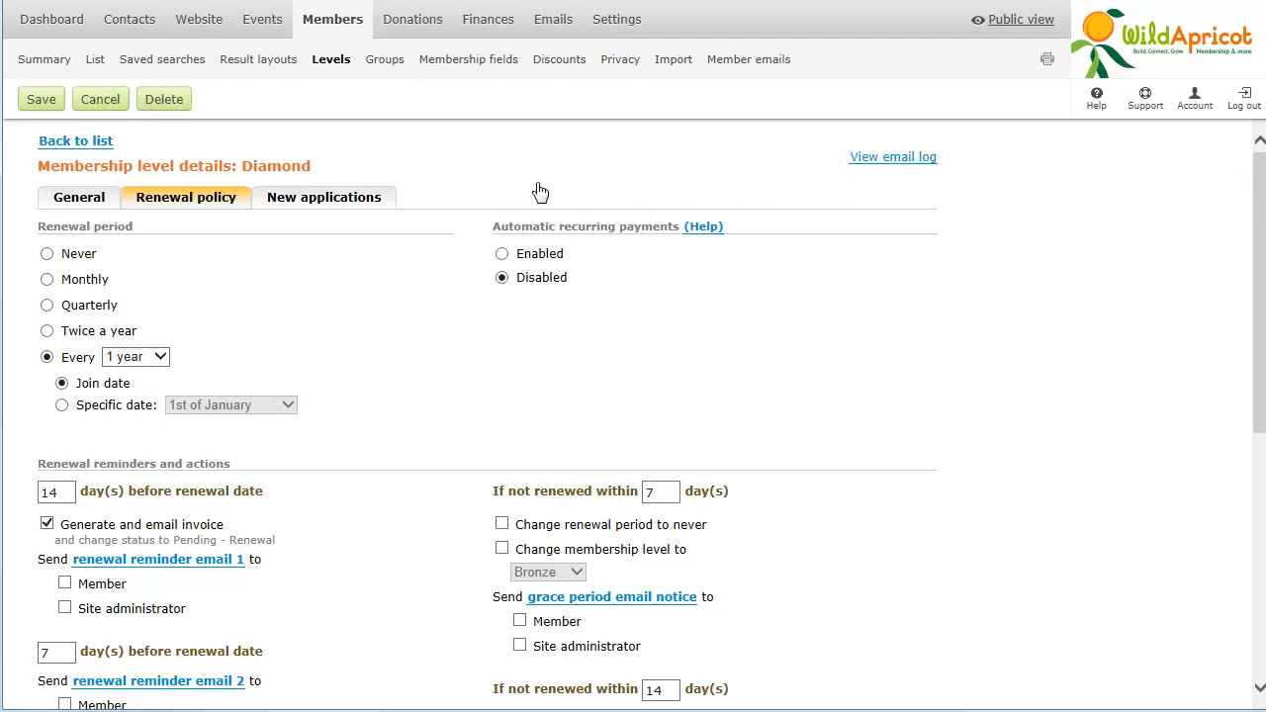
left_click(350, 204)
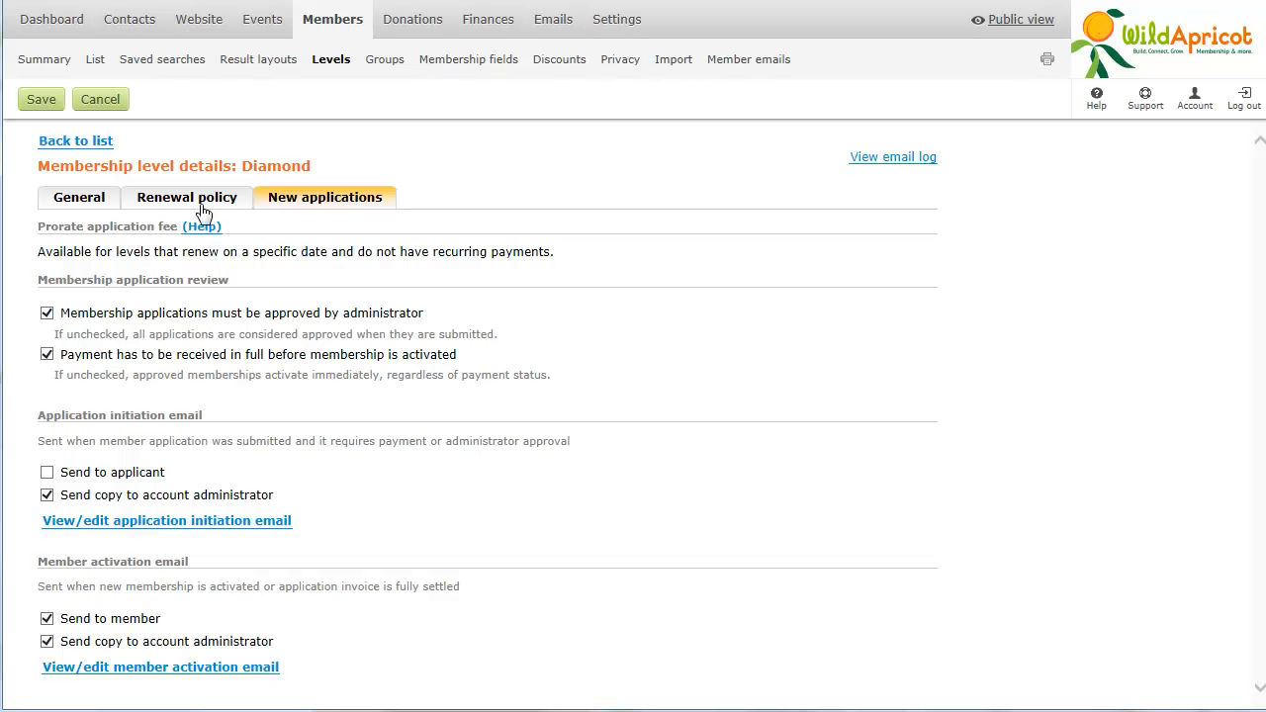
left_click(47, 315)
left_click(29, 110)
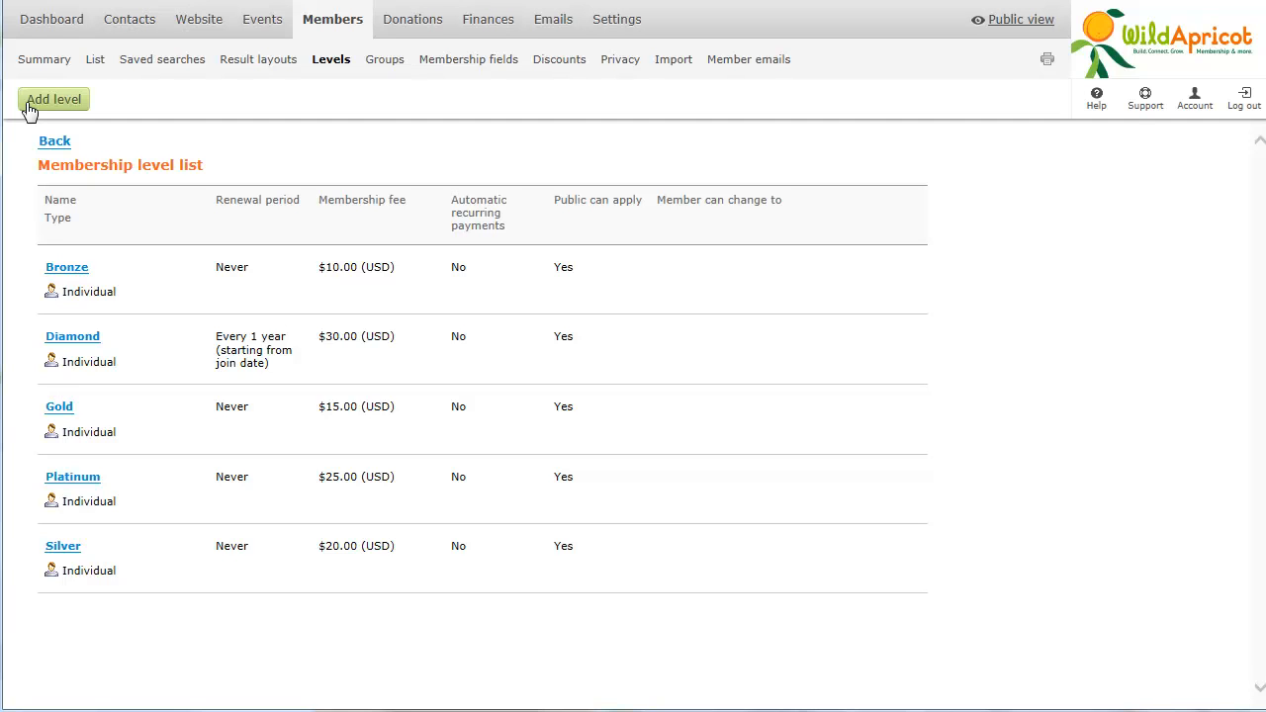
Add a bundle membership level named Corporate, limited to 25 members
left_click(30, 107)
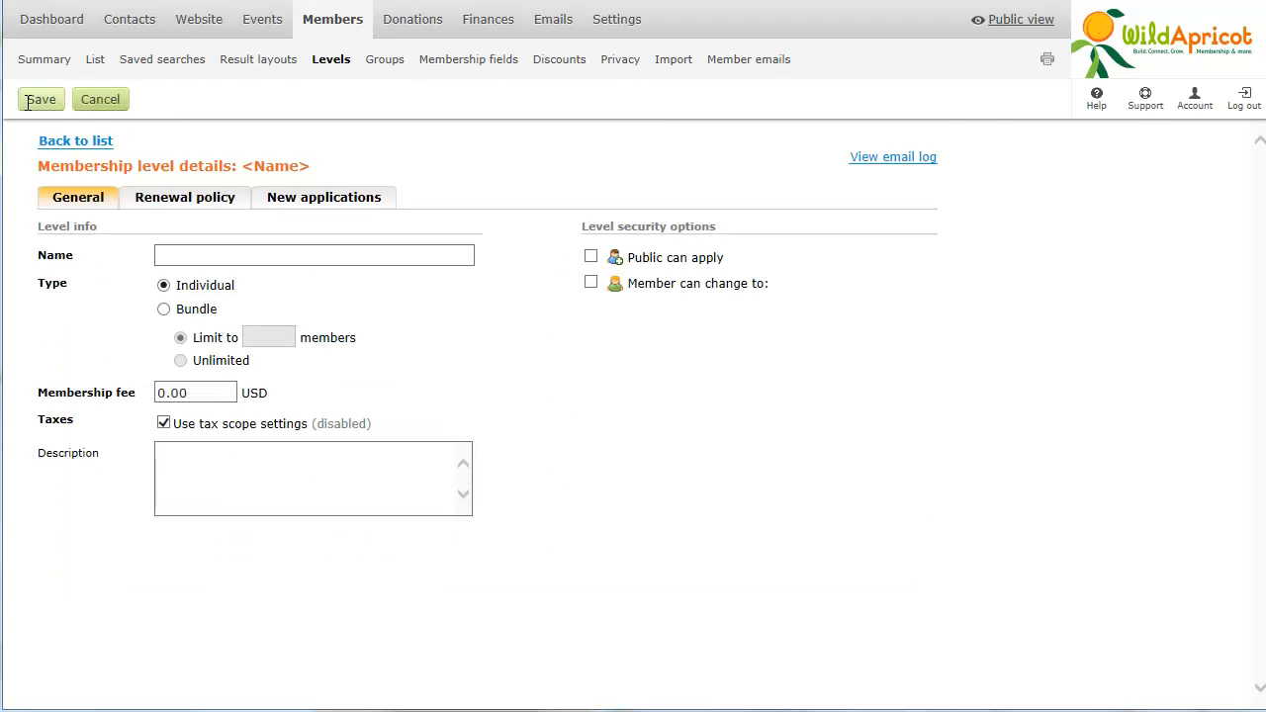
left_click(178, 255)
type("Corporate")
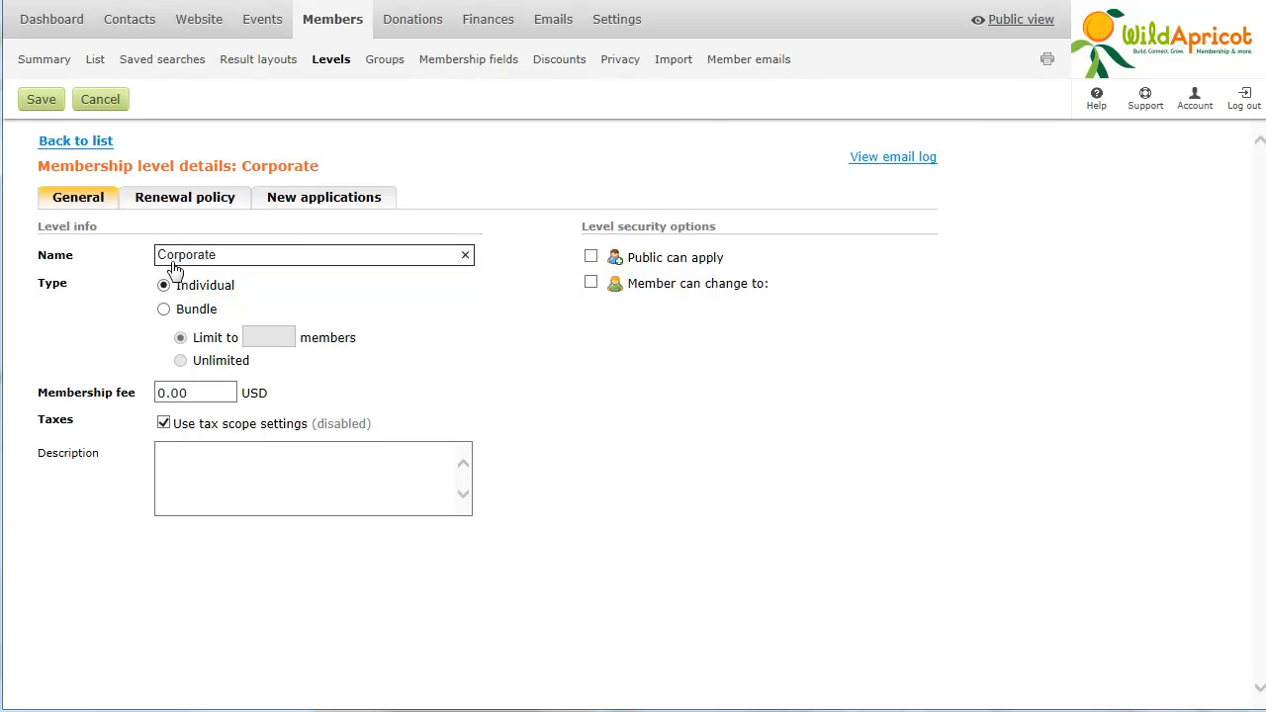
left_click(164, 308)
left_click(253, 336)
type("2")
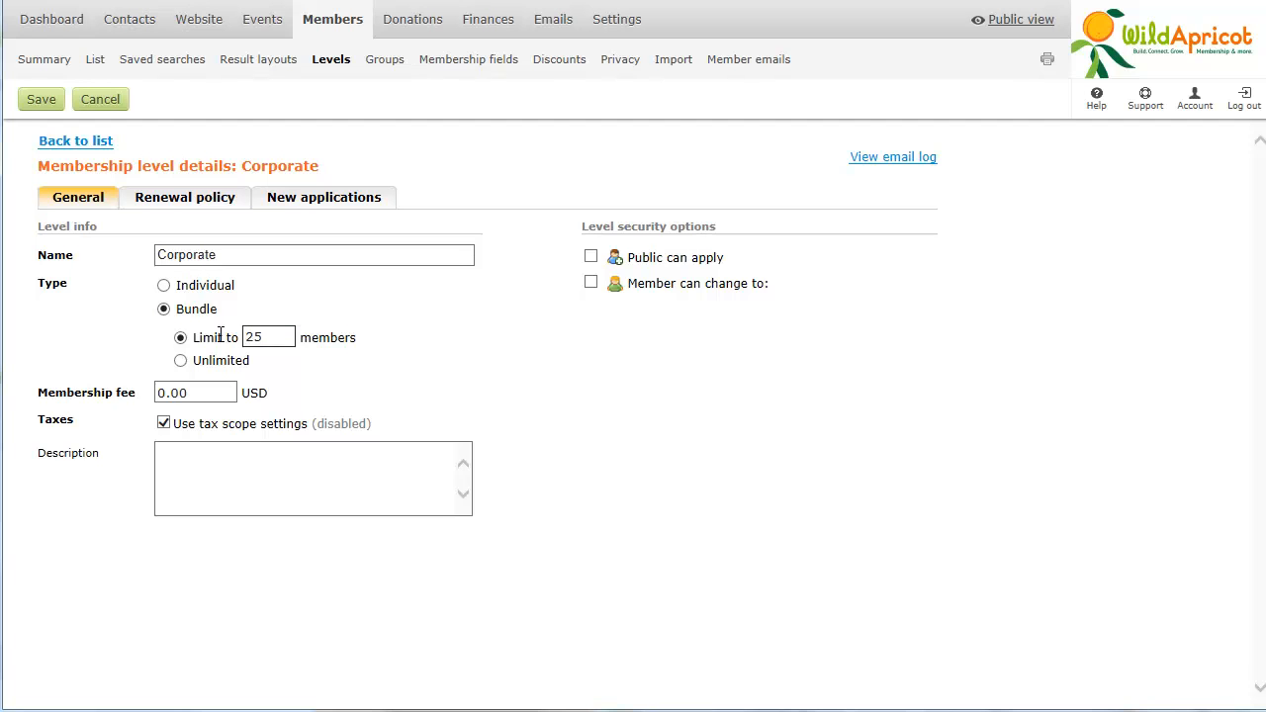
Set the Corporate level's fee to 50.00 USD, allow the public to apply, and save the level
type("5")
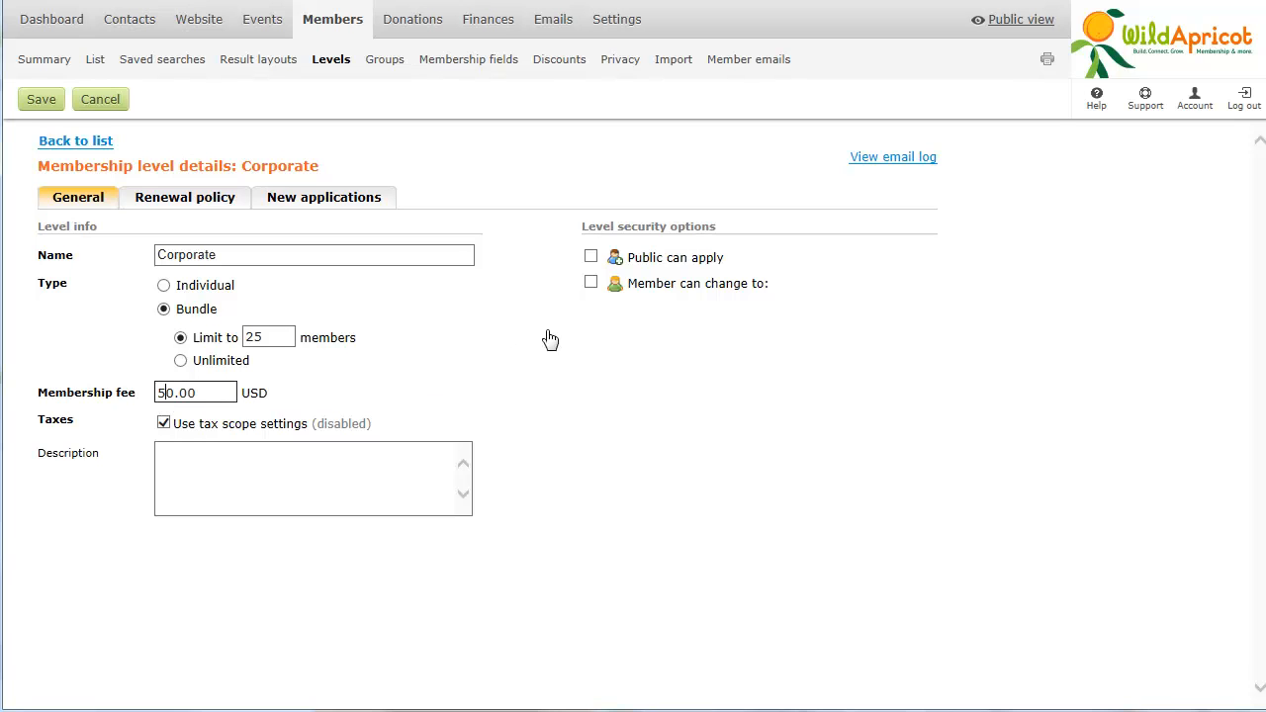
left_click(591, 257)
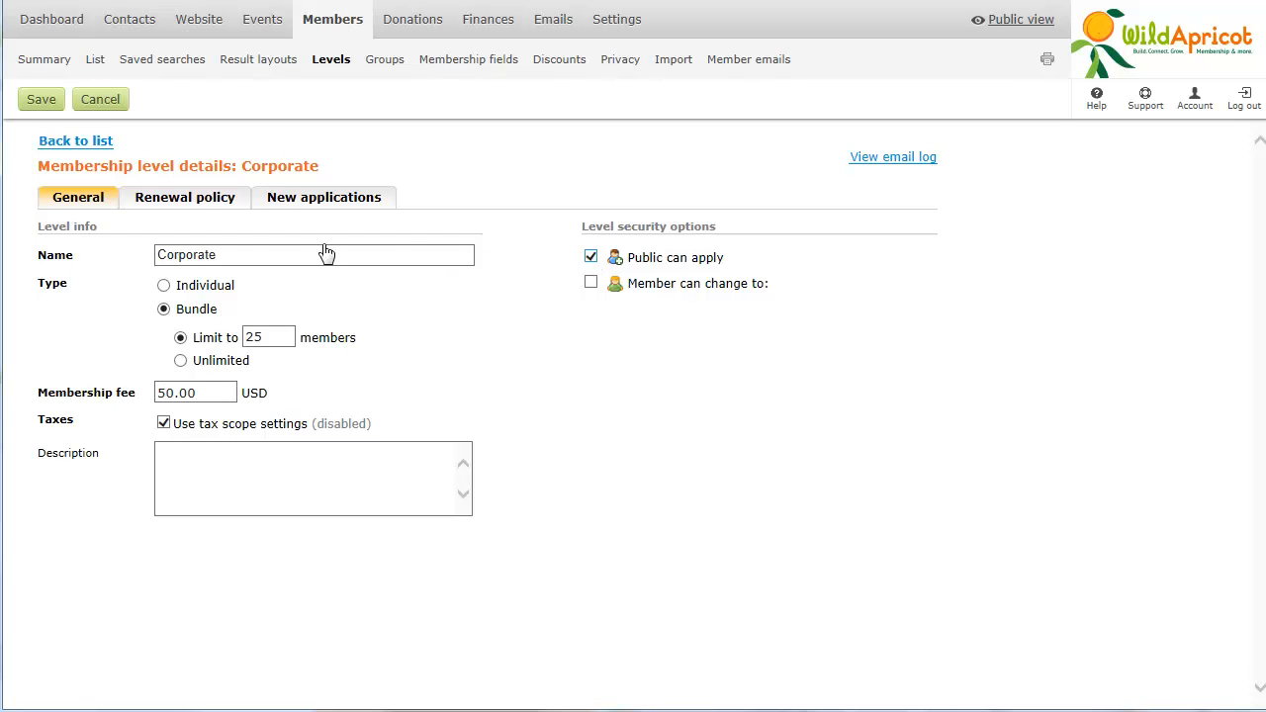
left_click(41, 102)
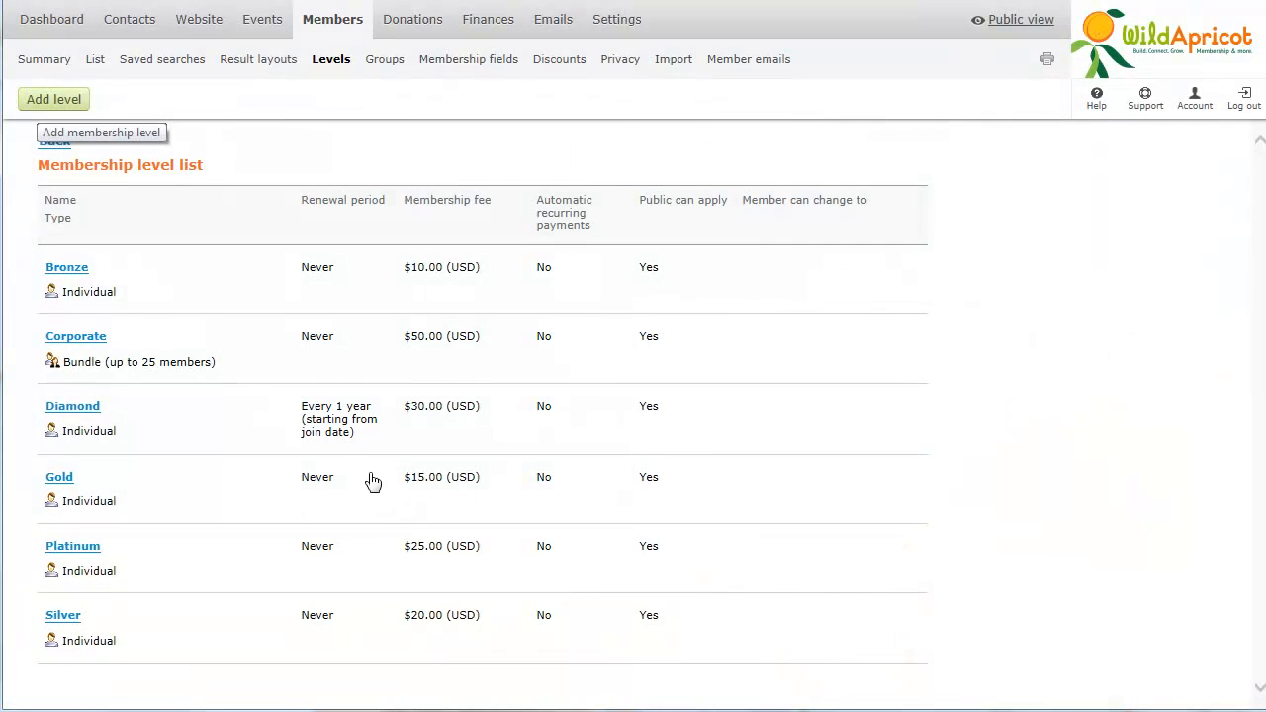
Add a site page named Join us after the Home page and set its access level to Public
mouse_move(199, 29)
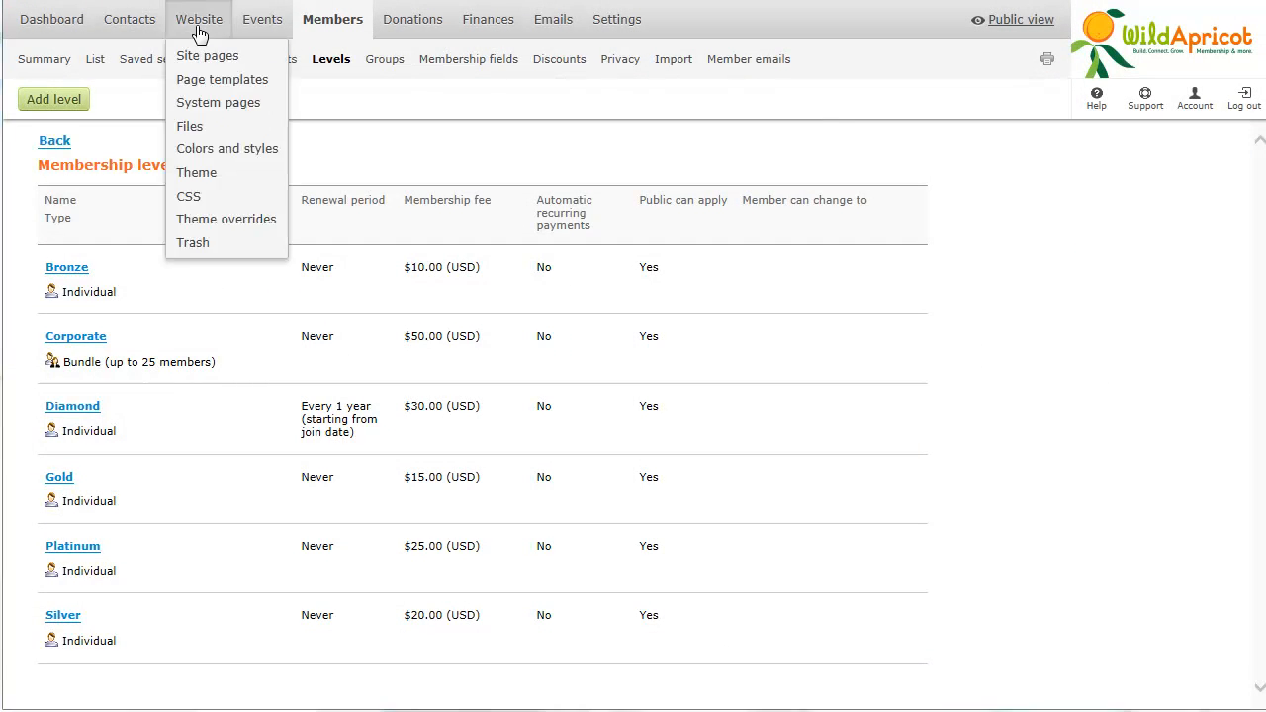
left_click(203, 58)
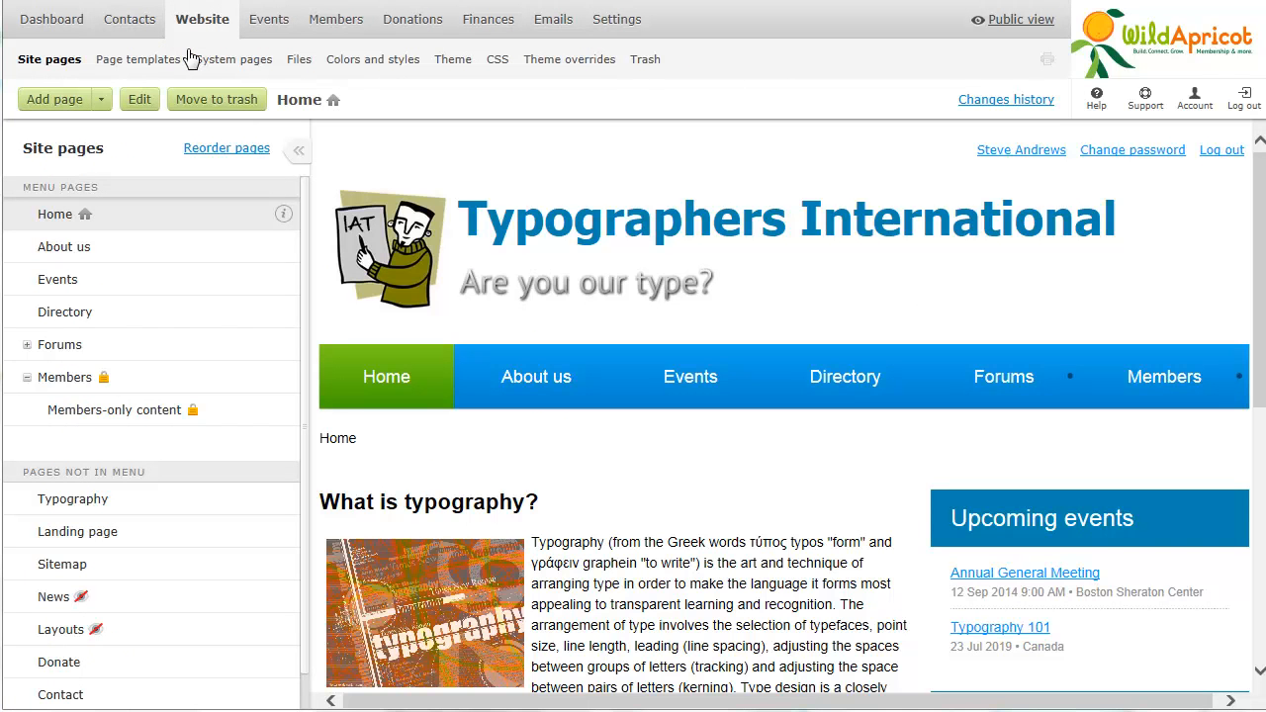
left_click(54, 100)
left_click(271, 246)
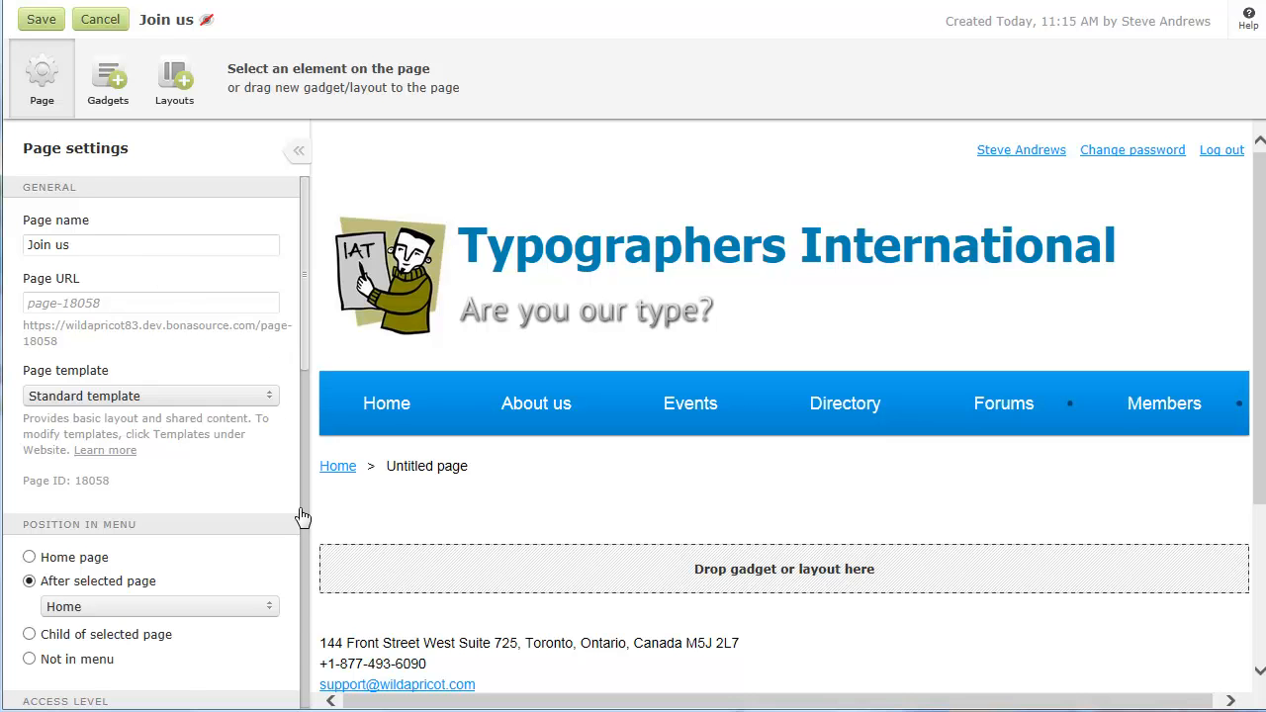
scroll(308, 629, "down", 3)
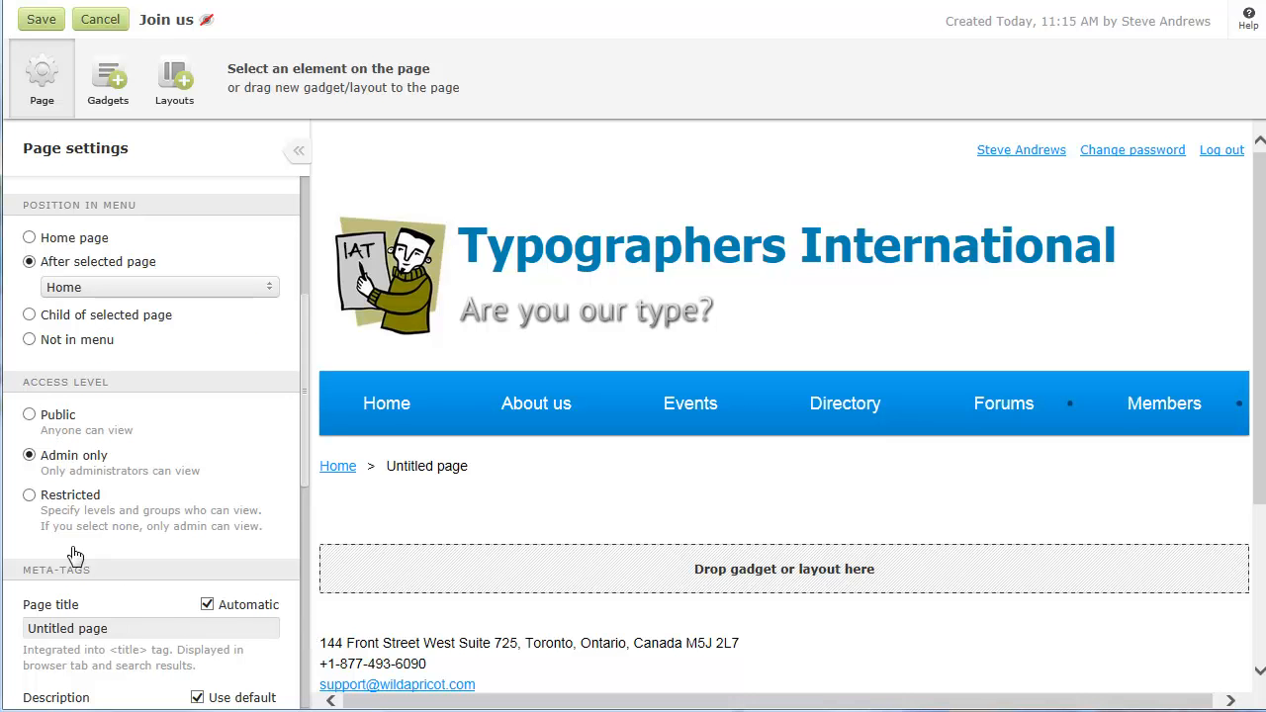
left_click(29, 415)
Place a Membership application gadget in the empty content area of the Join us page and save the page
left_click(105, 87)
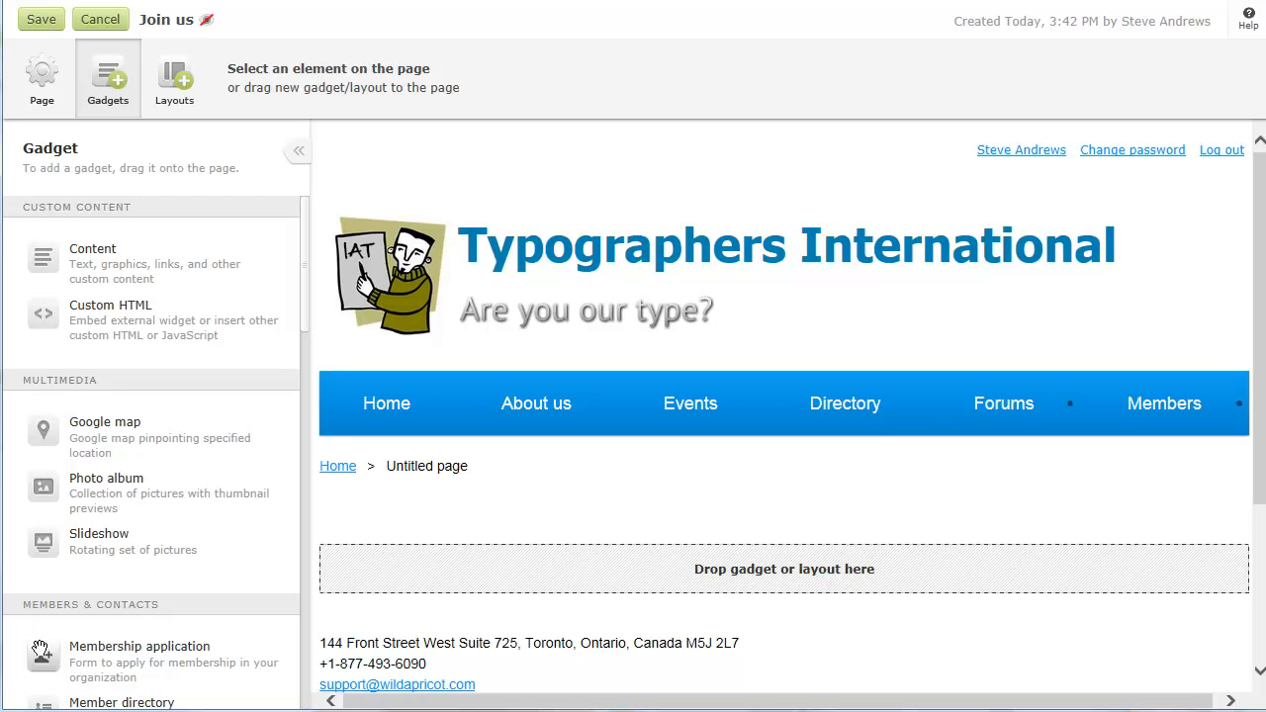
left_click_drag(42, 661, 397, 582)
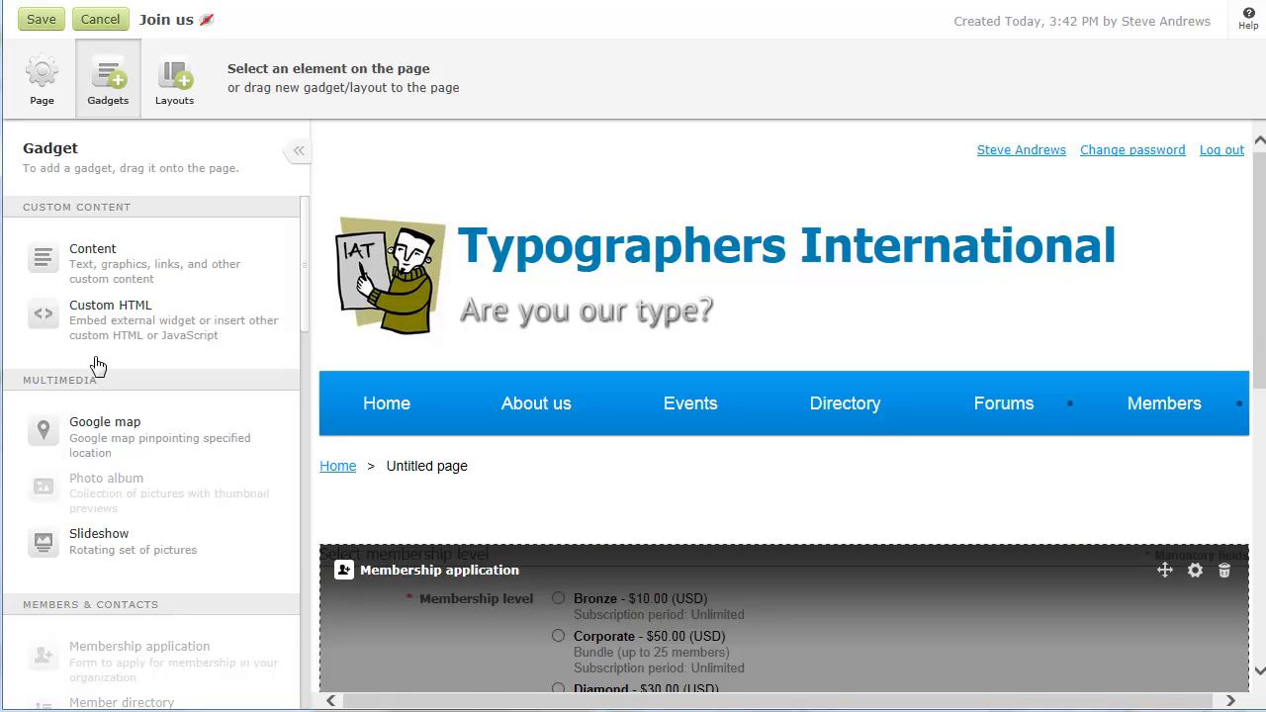
left_click(43, 21)
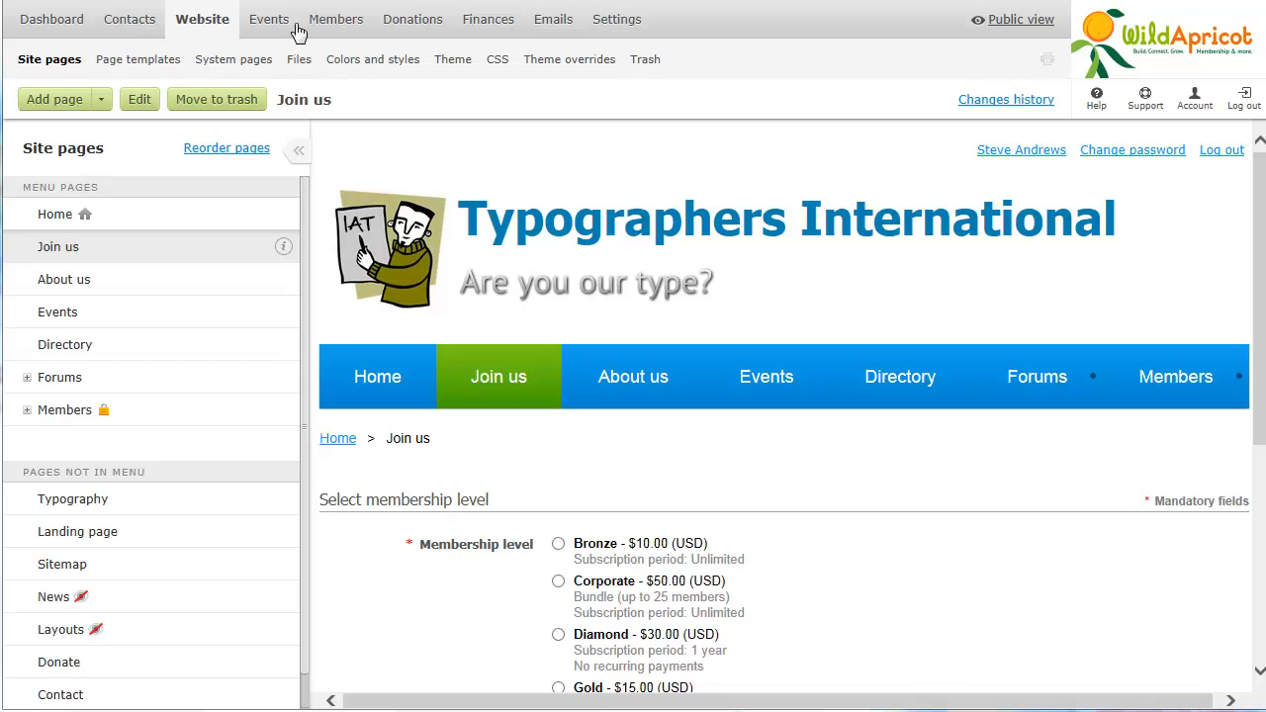
Add a new membership field of type Picture with the label Photo
mouse_move(334, 29)
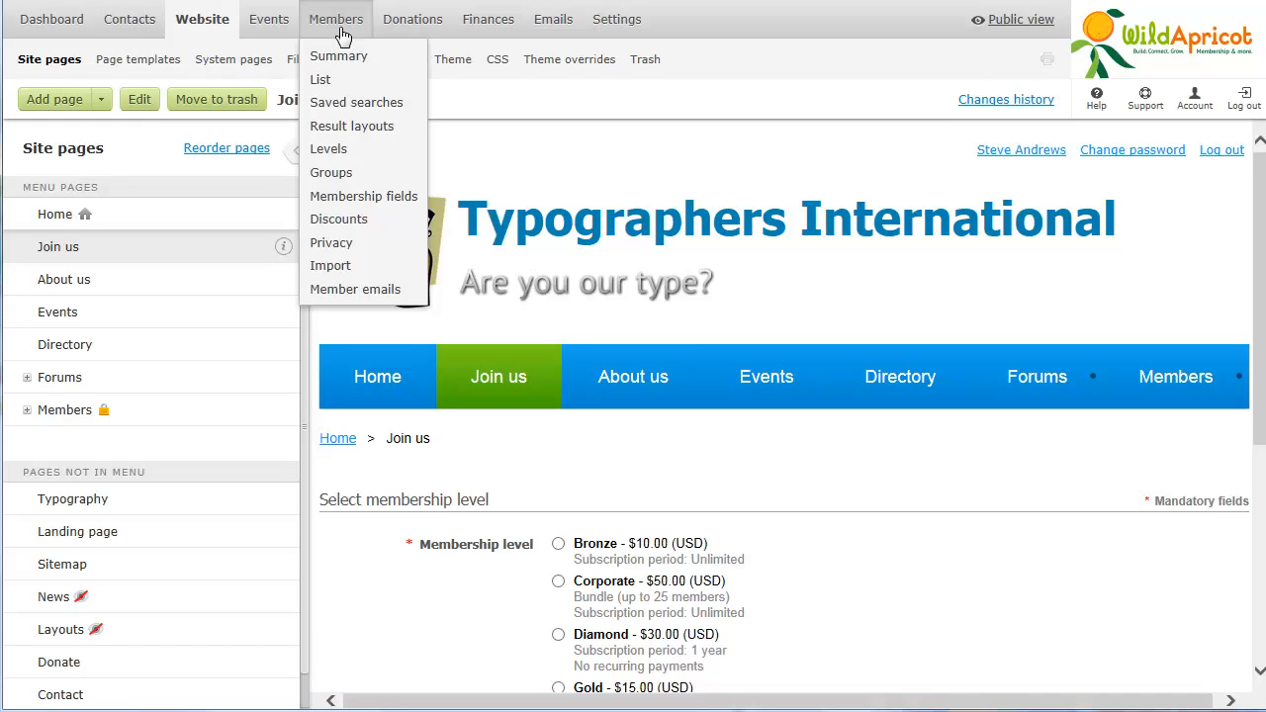
left_click(355, 198)
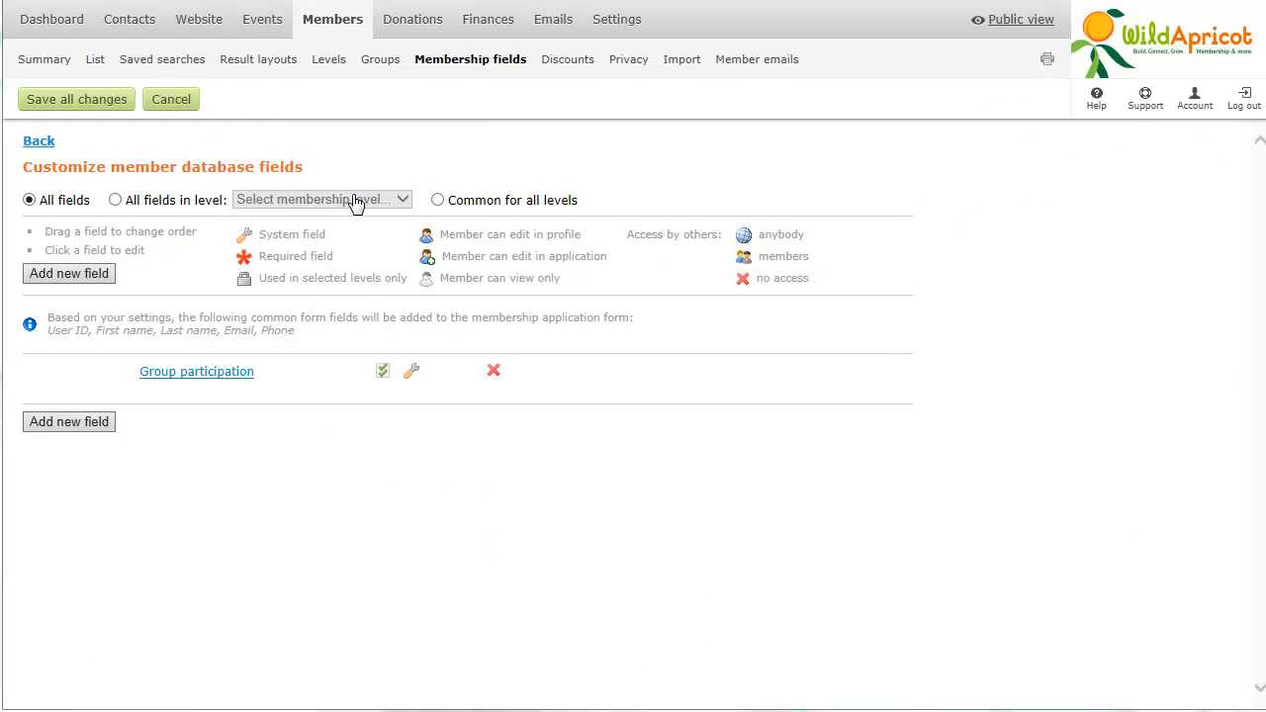
left_click(83, 280)
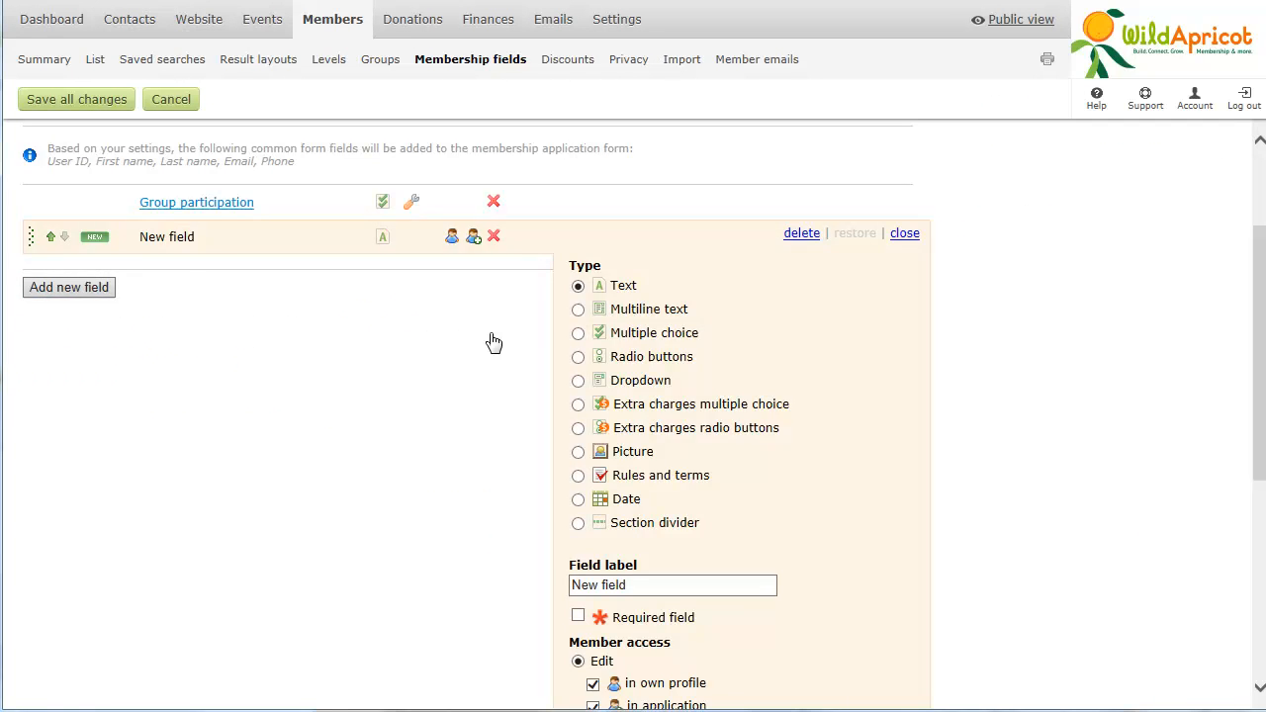
left_click(578, 452)
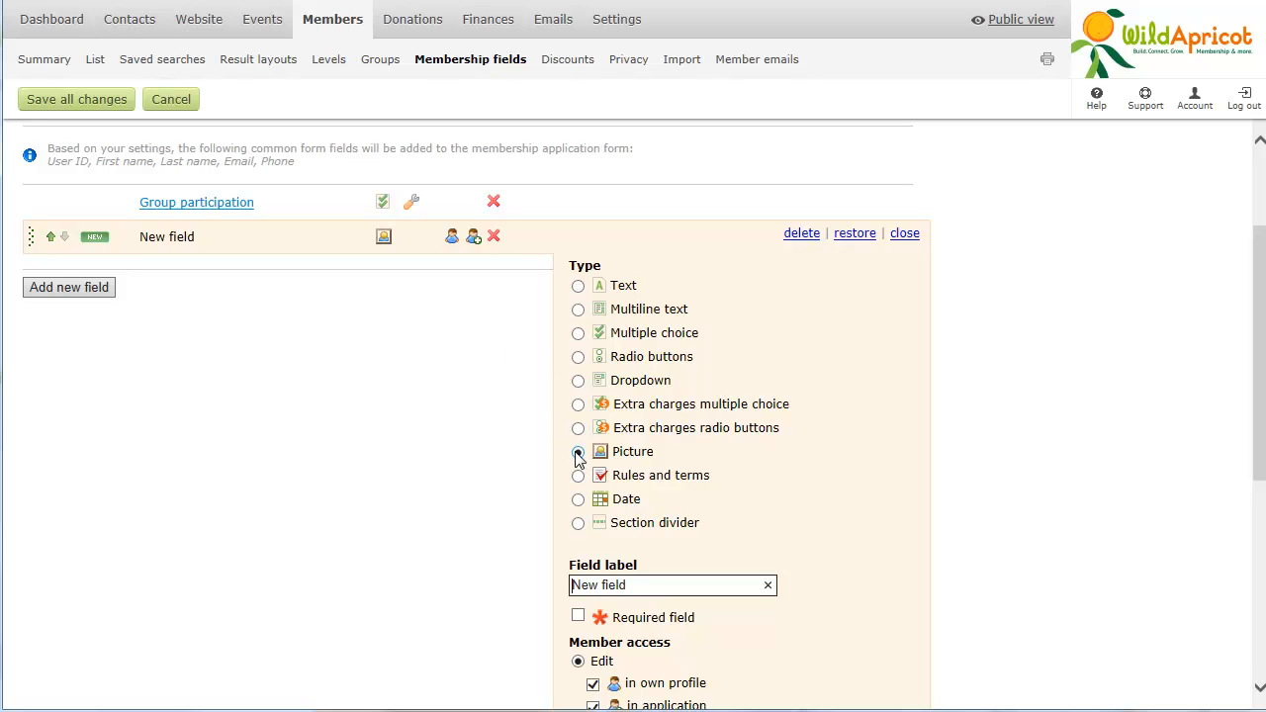
left_click(768, 585)
type("Photo")
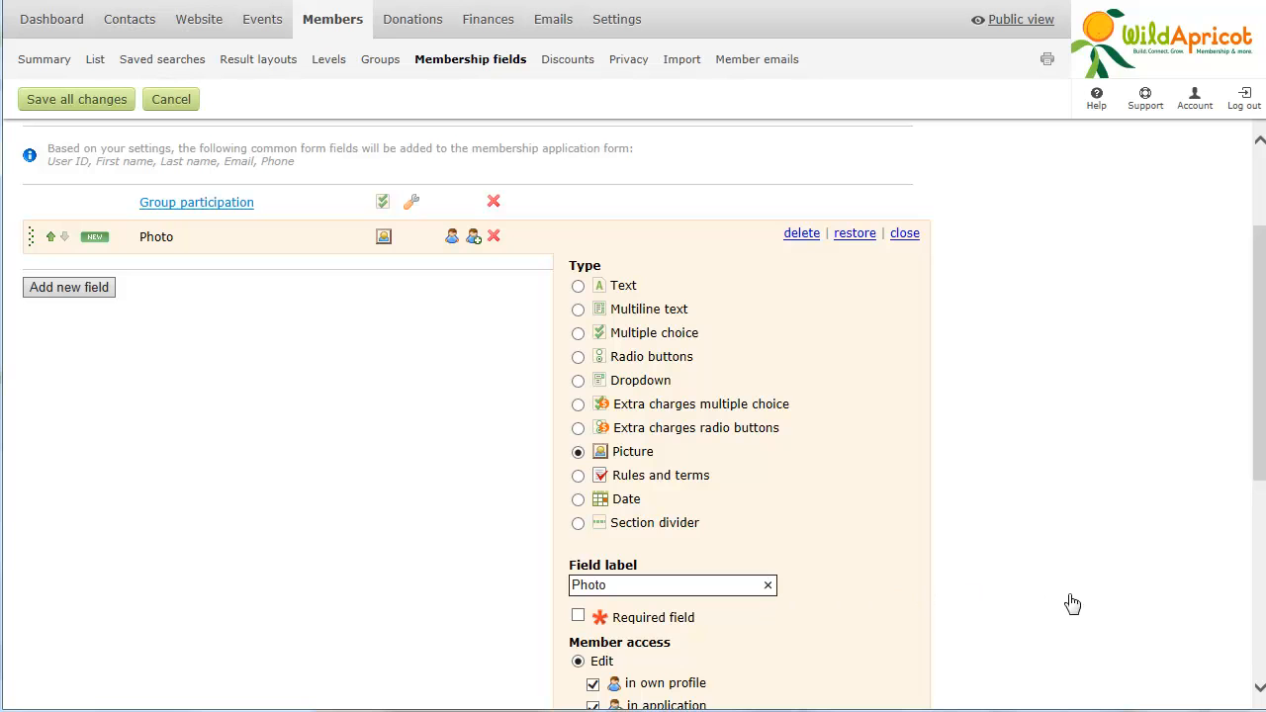
Limit the Photo field to the Platinum level, with the instructions "Maximum size: 110 x 110 pixels. Larger images will be resized."
scroll(1259, 653, "down", 4)
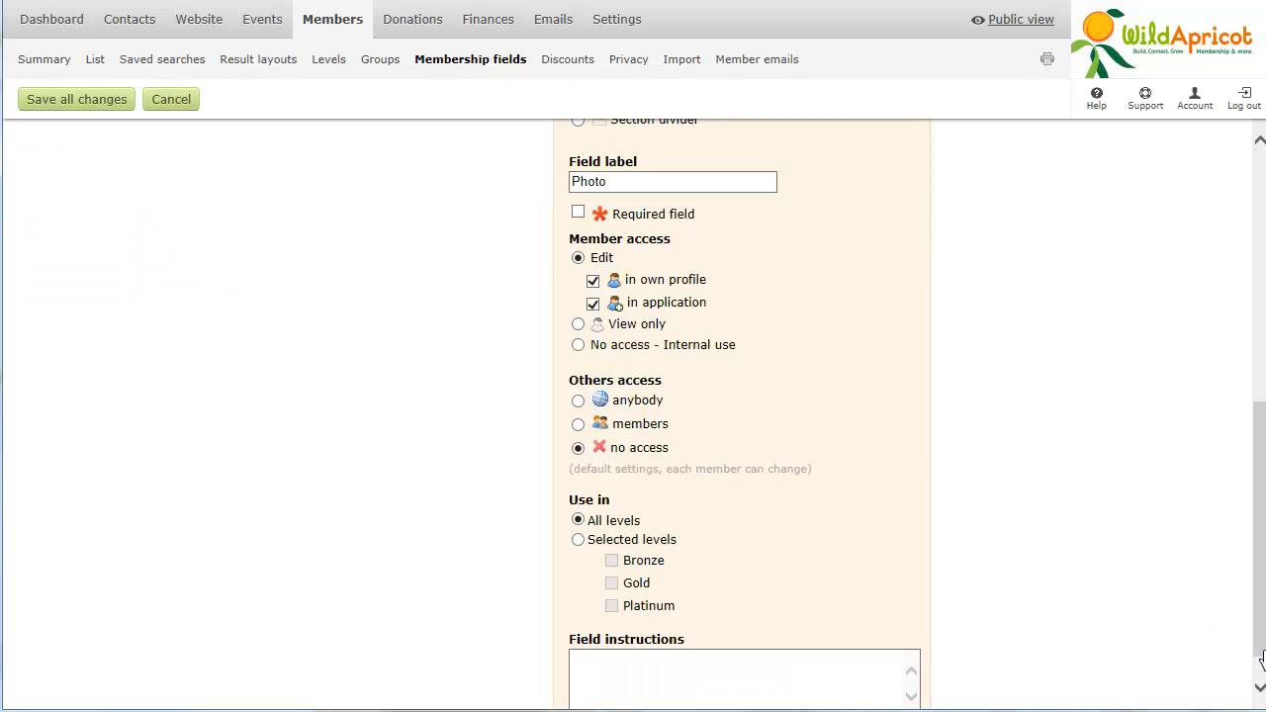
left_click(579, 541)
left_click(612, 607)
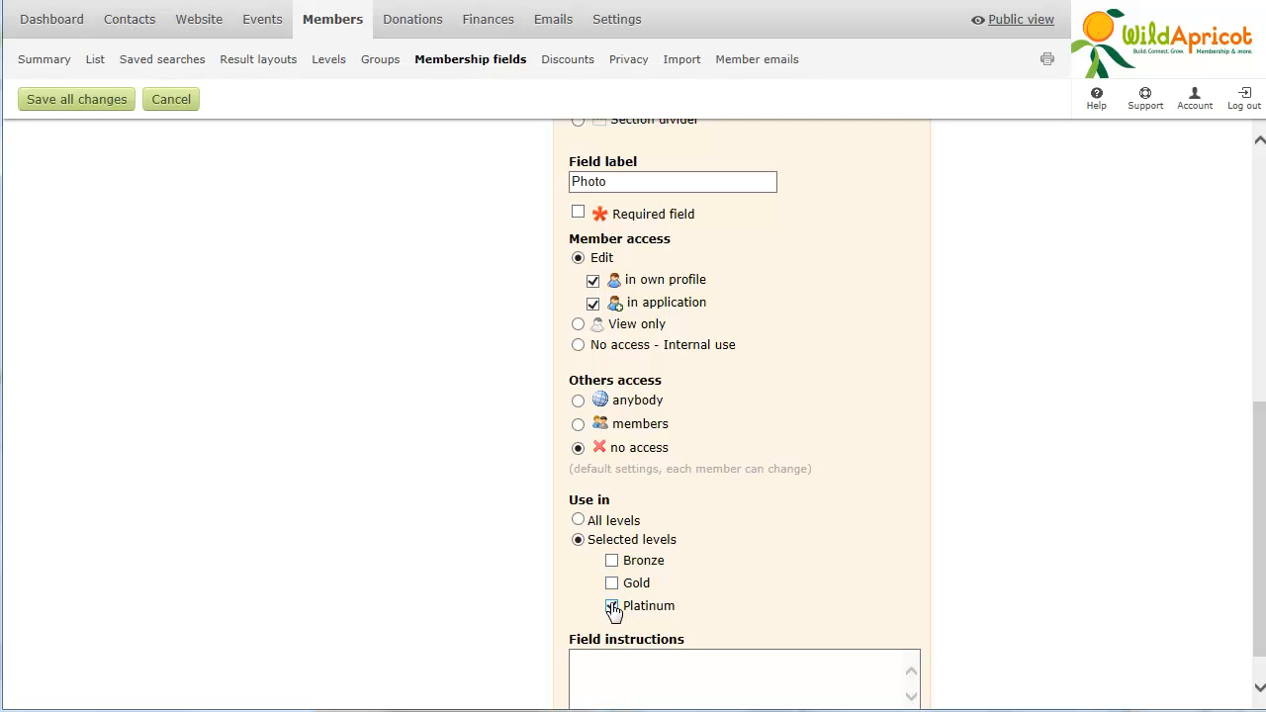
left_click(584, 663)
type("Maximum size: 110 x 110 pixels. Larger images will be resized.")
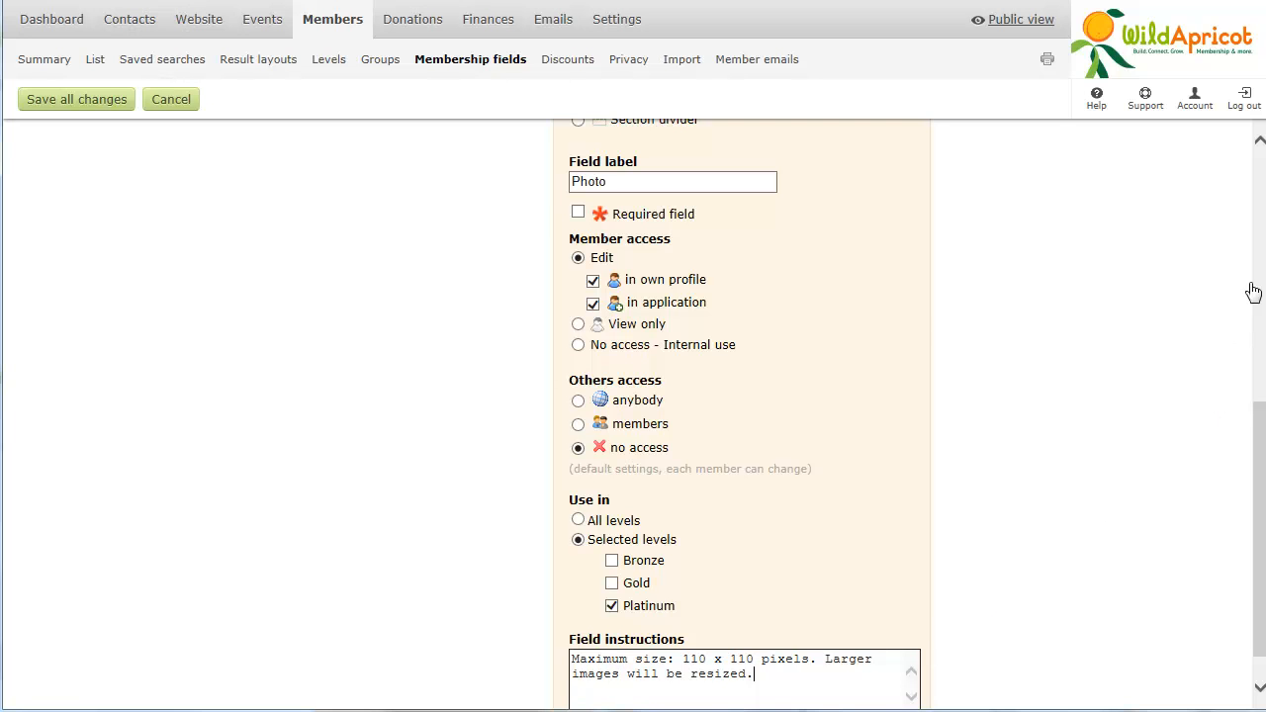
Add another membership field of type Extra charges multiple choice with the label Optional extras
left_click(1261, 166)
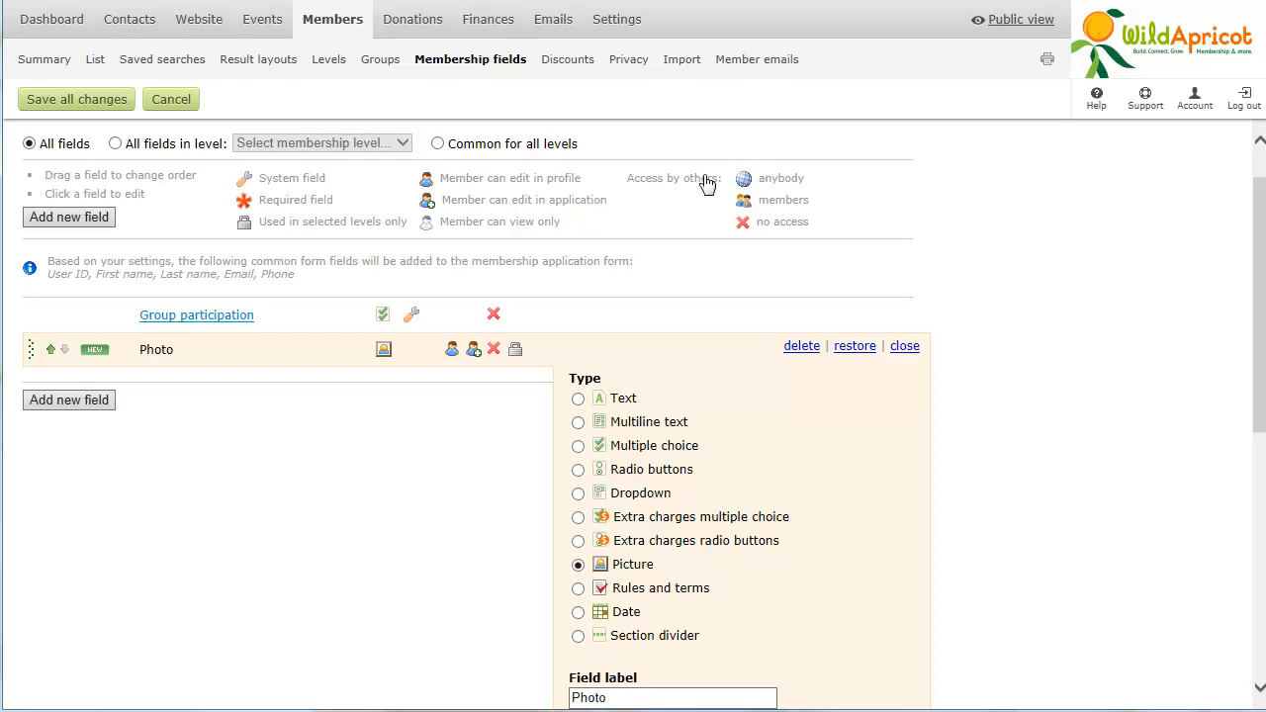
left_click(54, 401)
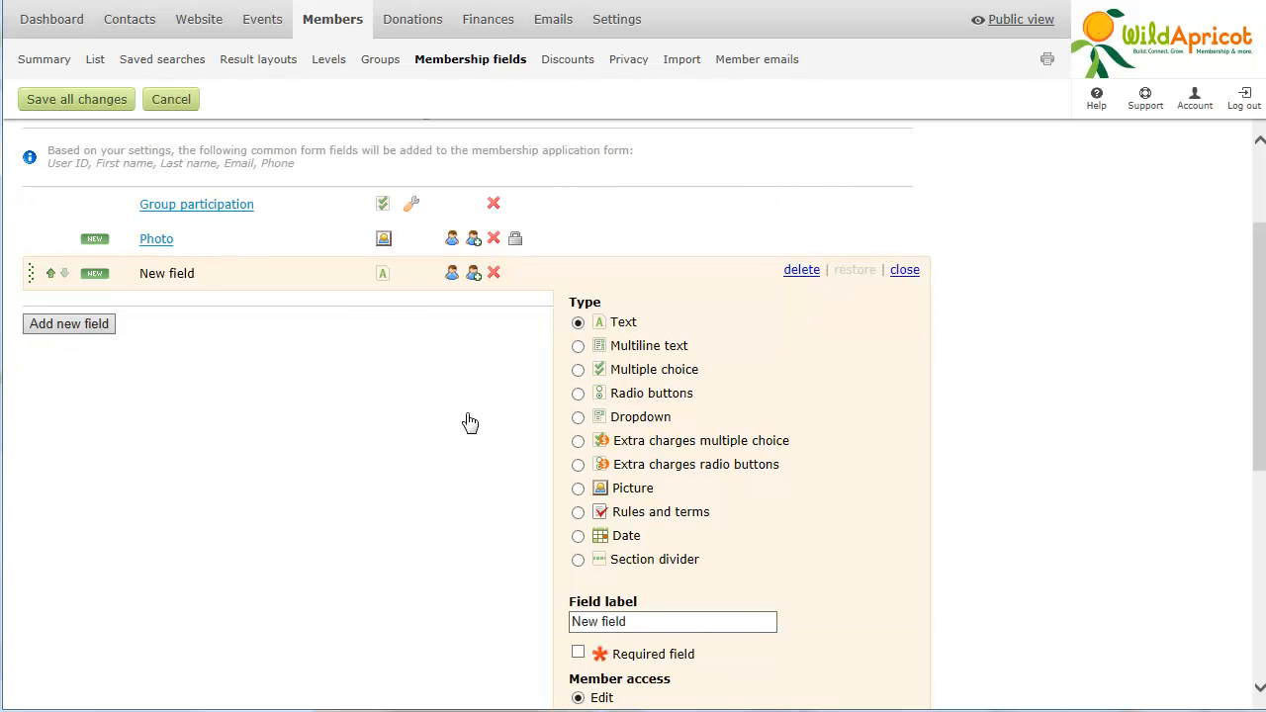
left_click(578, 442)
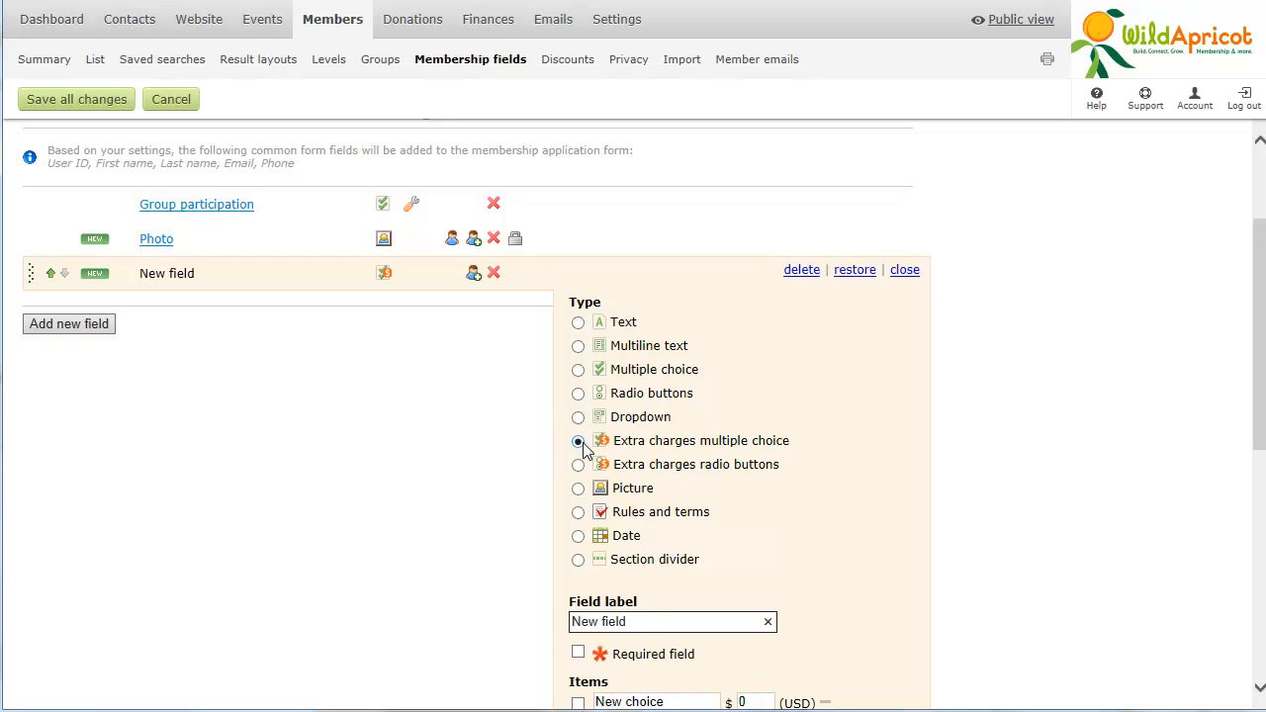
left_click(768, 621)
type("Optional extras")
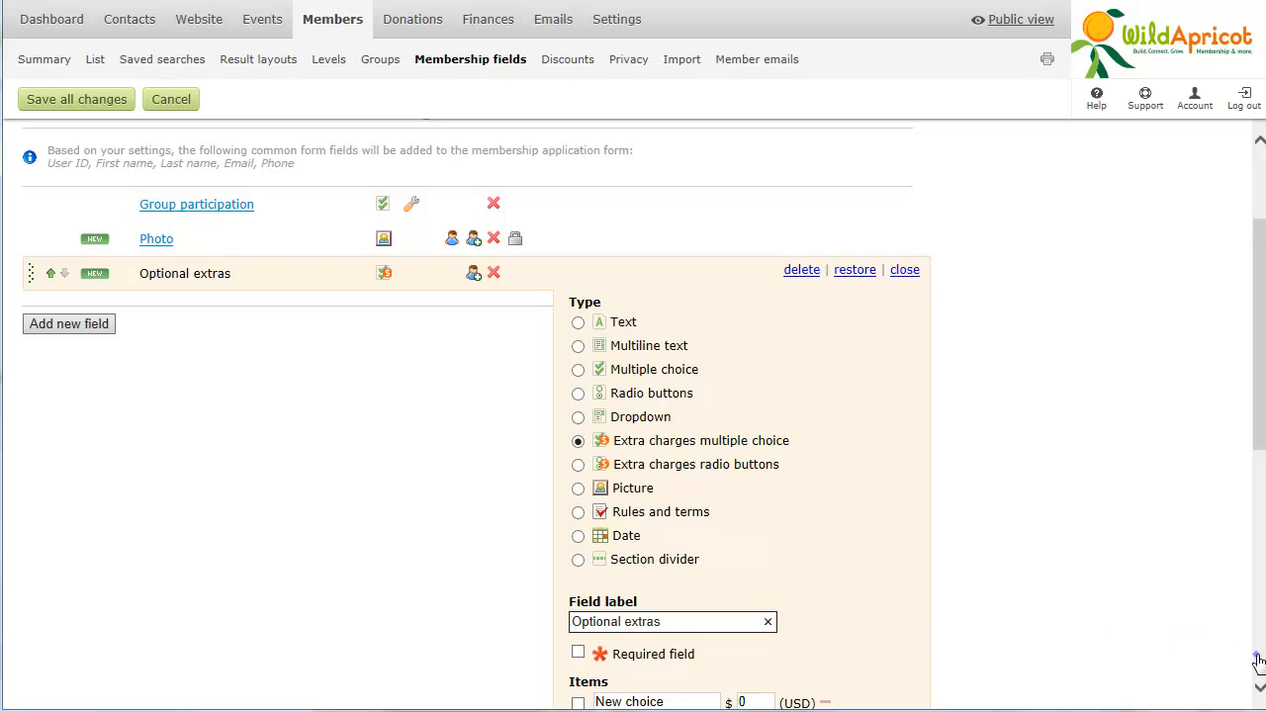
Name the first Optional extras item Association t-shirt and price it at 20 USD
scroll(1187, 657, "down", 5)
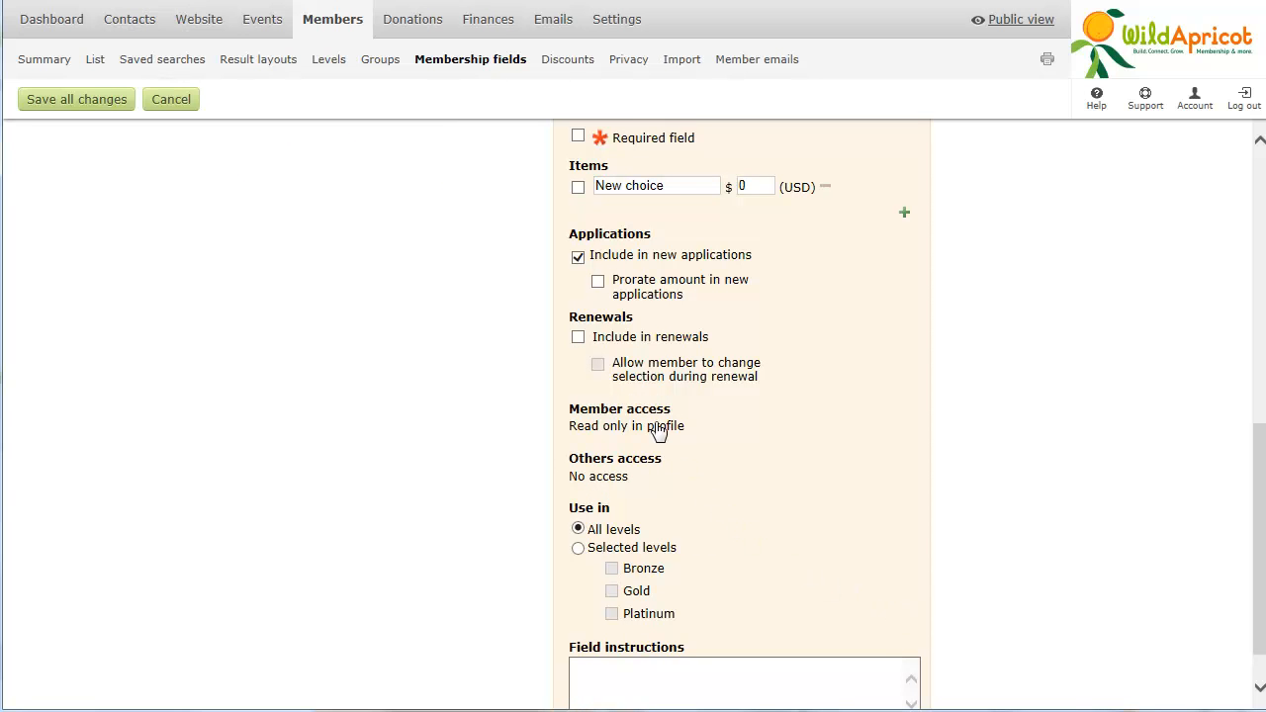
left_click(600, 188)
type("Association t-shirt")
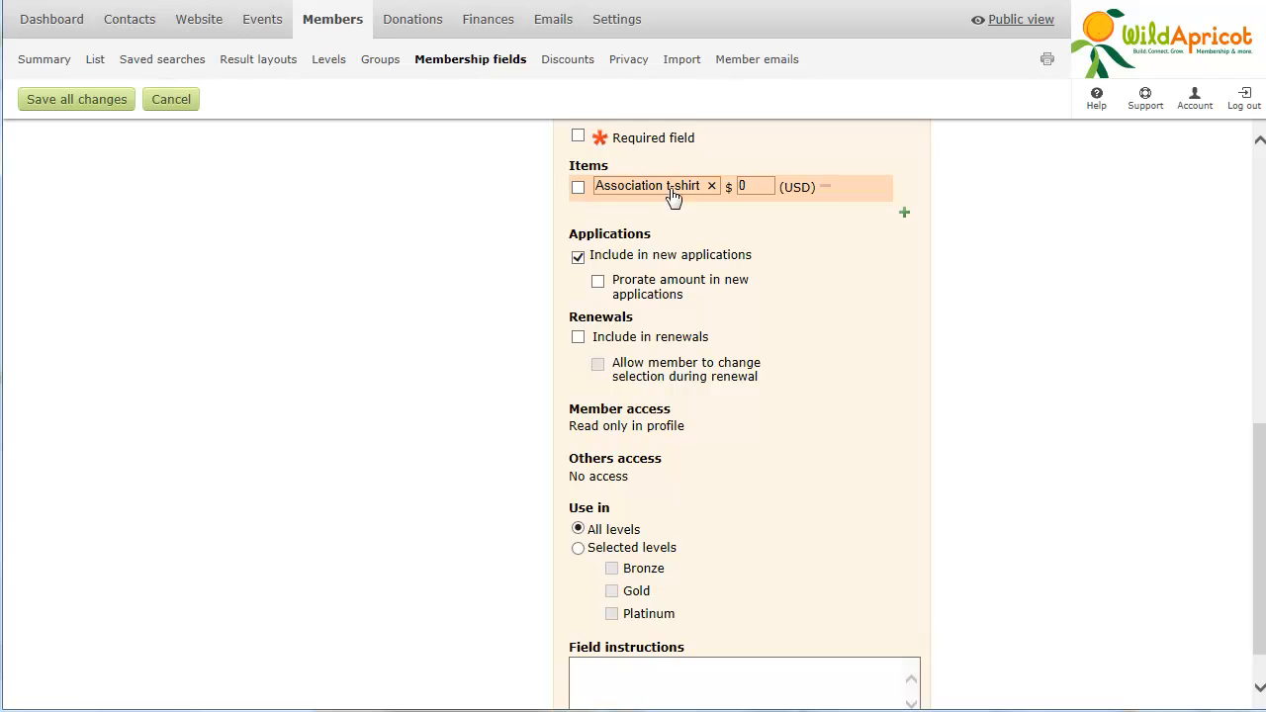
left_click(744, 188)
type("20")
Add an Association newsletter item at 10 USD, include Optional extras in renewals, and save the membership fields
left_click(905, 214)
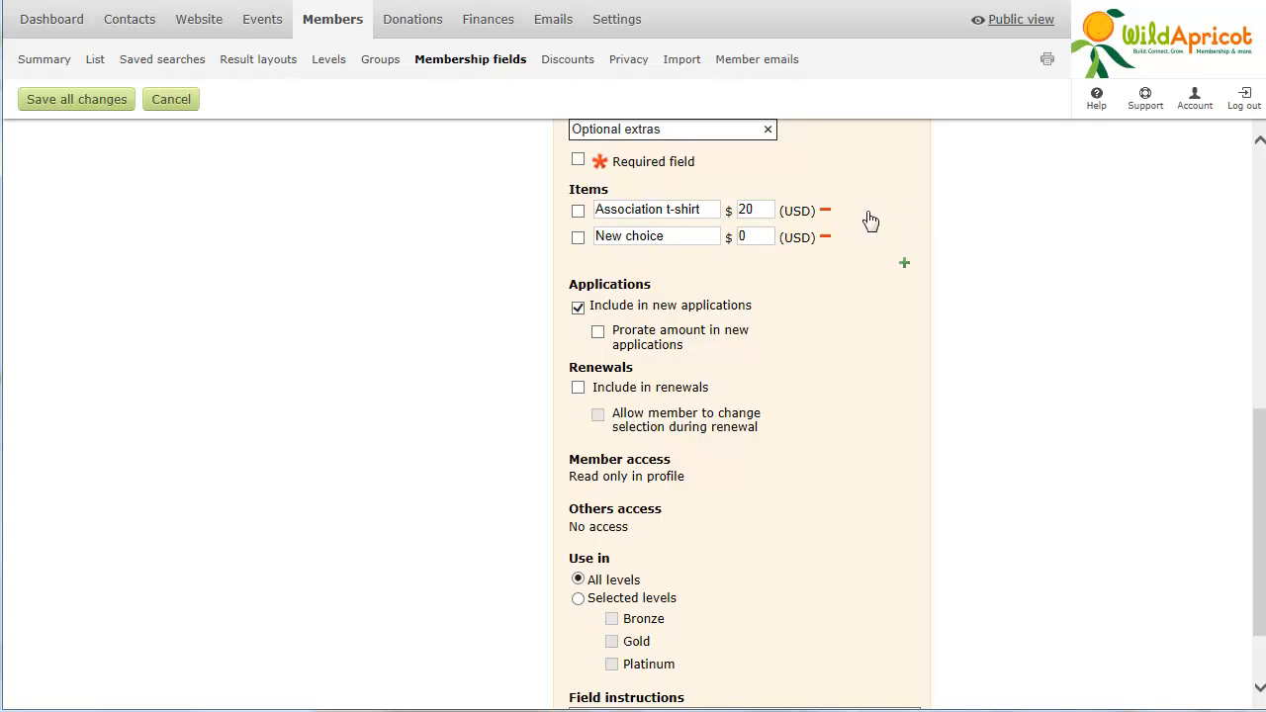
left_click(598, 238)
type("Association newsletter")
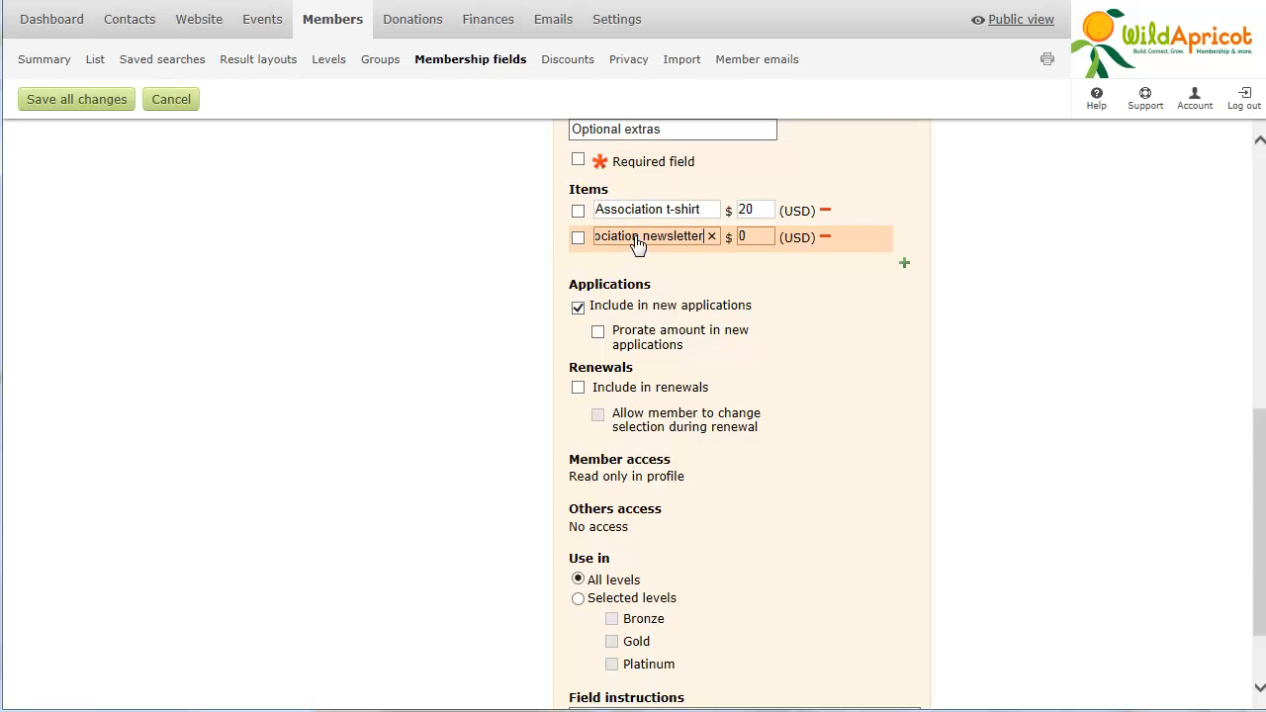
left_click(743, 237)
type("1")
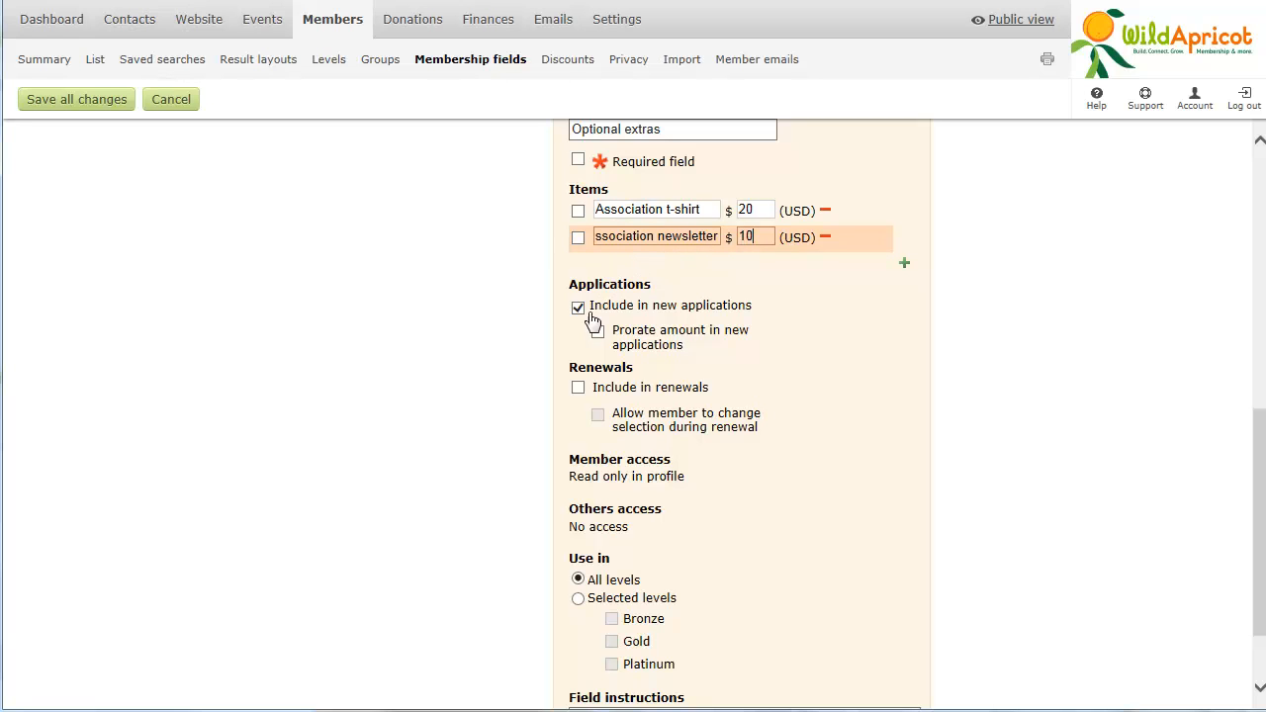
left_click(579, 389)
left_click(95, 103)
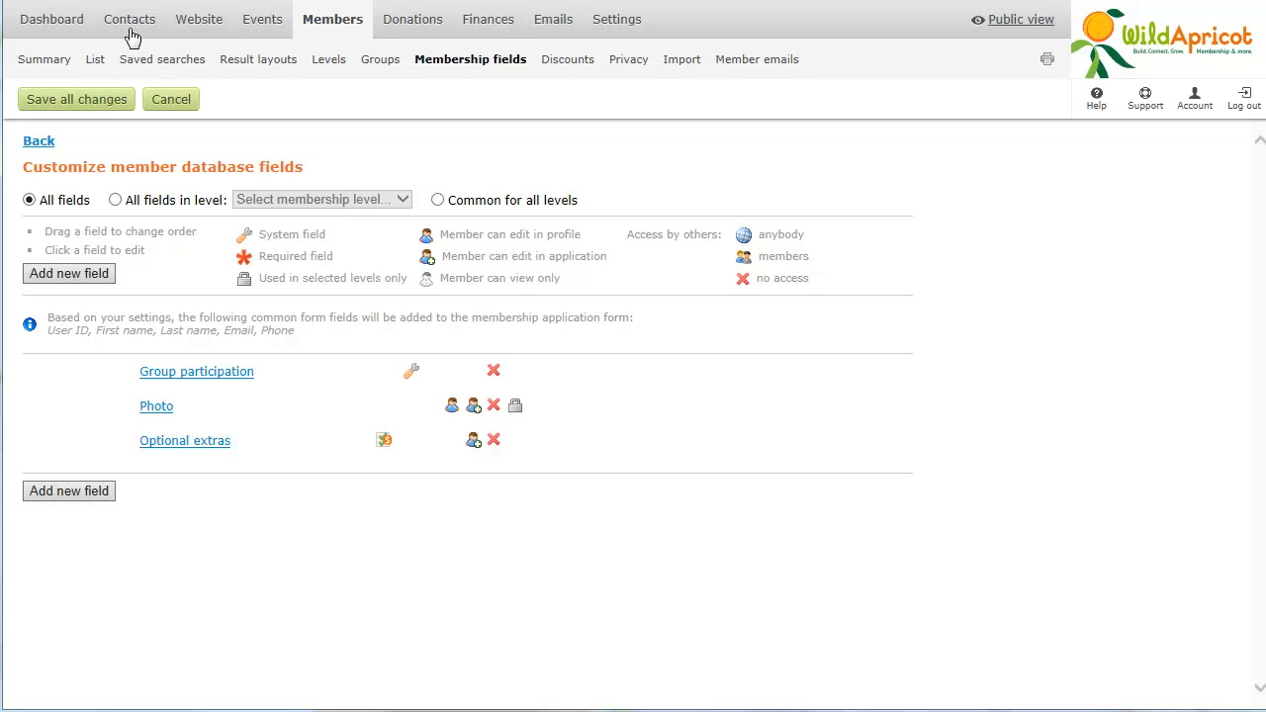
Add a new common contact field of type Dropdown with the label State
mouse_move(132, 33)
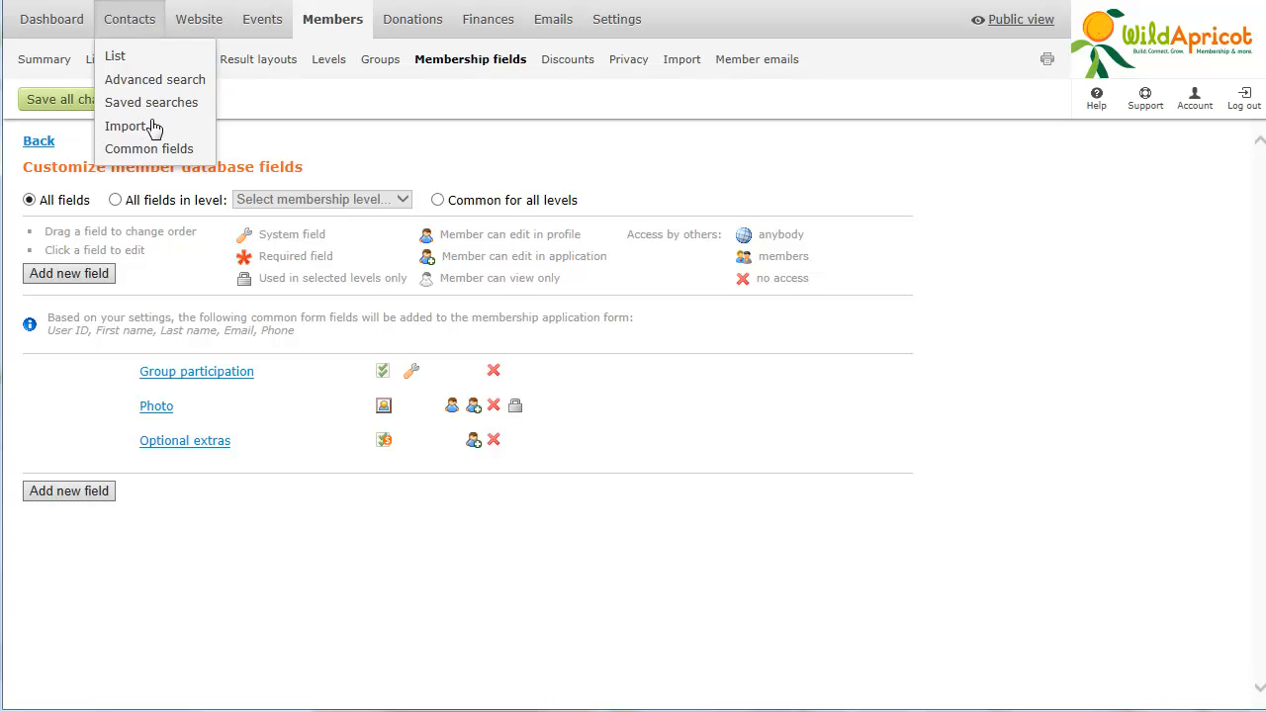
left_click(150, 149)
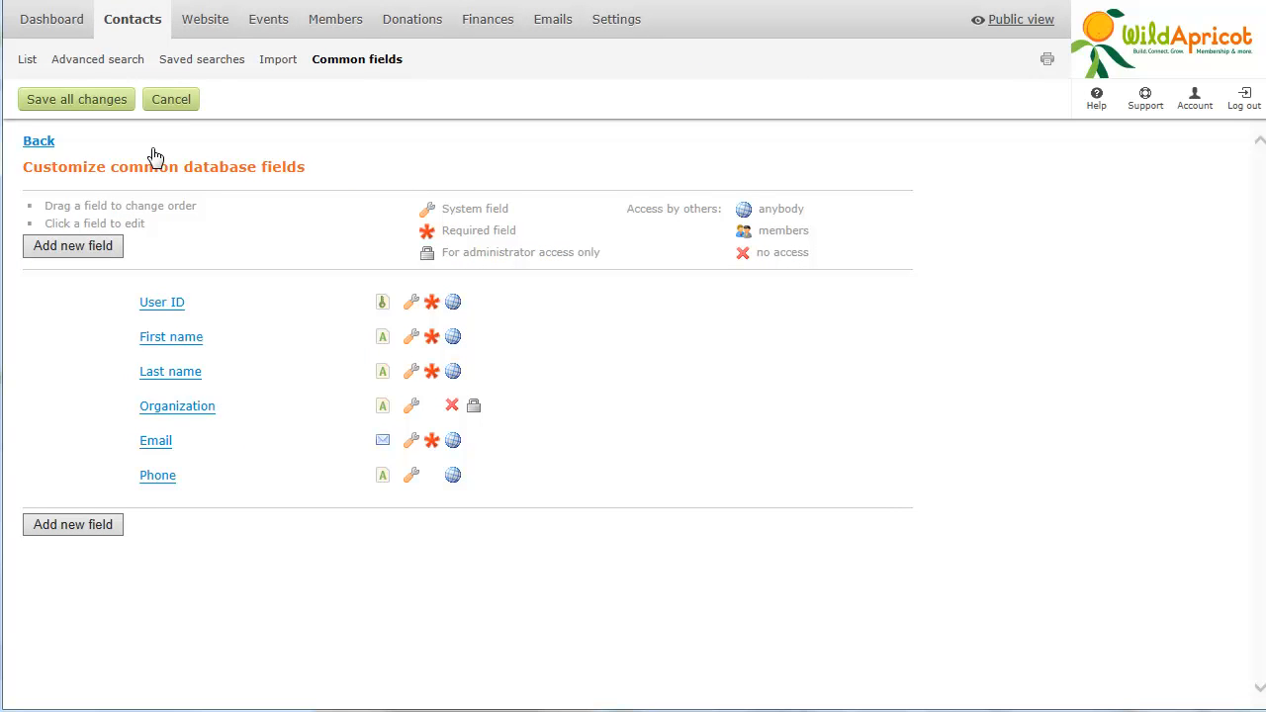
left_click(76, 531)
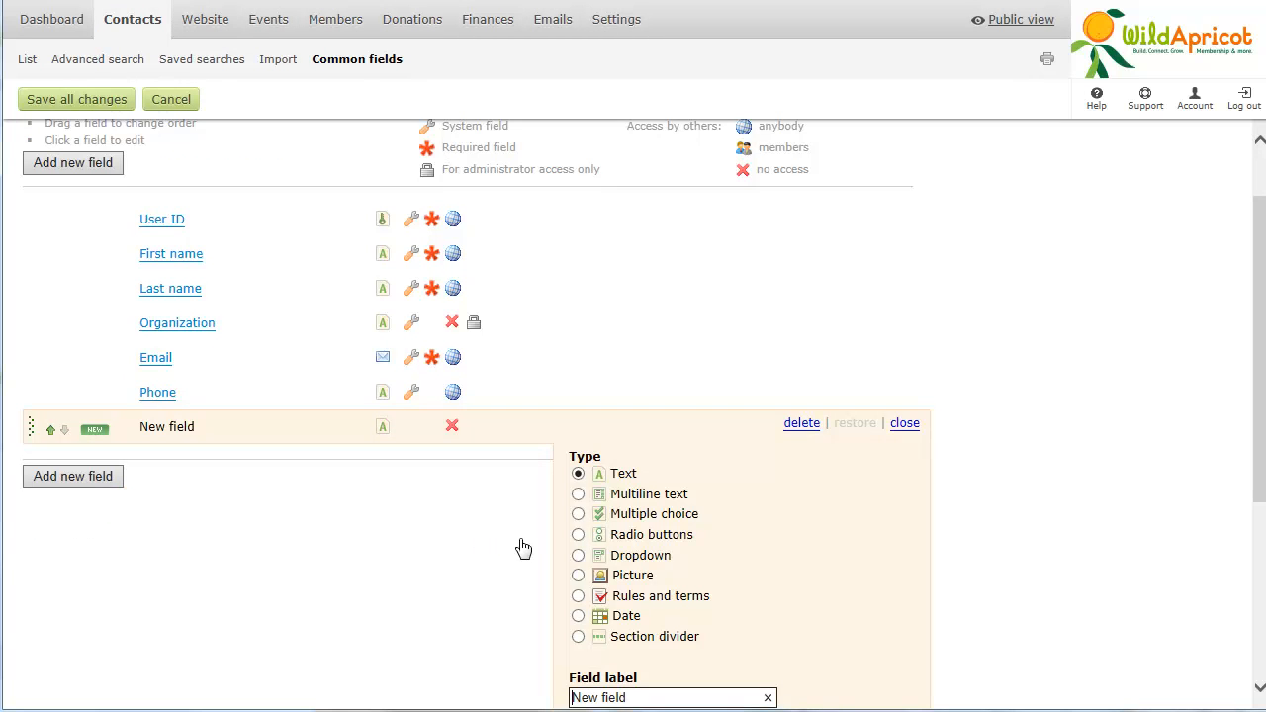
left_click(578, 557)
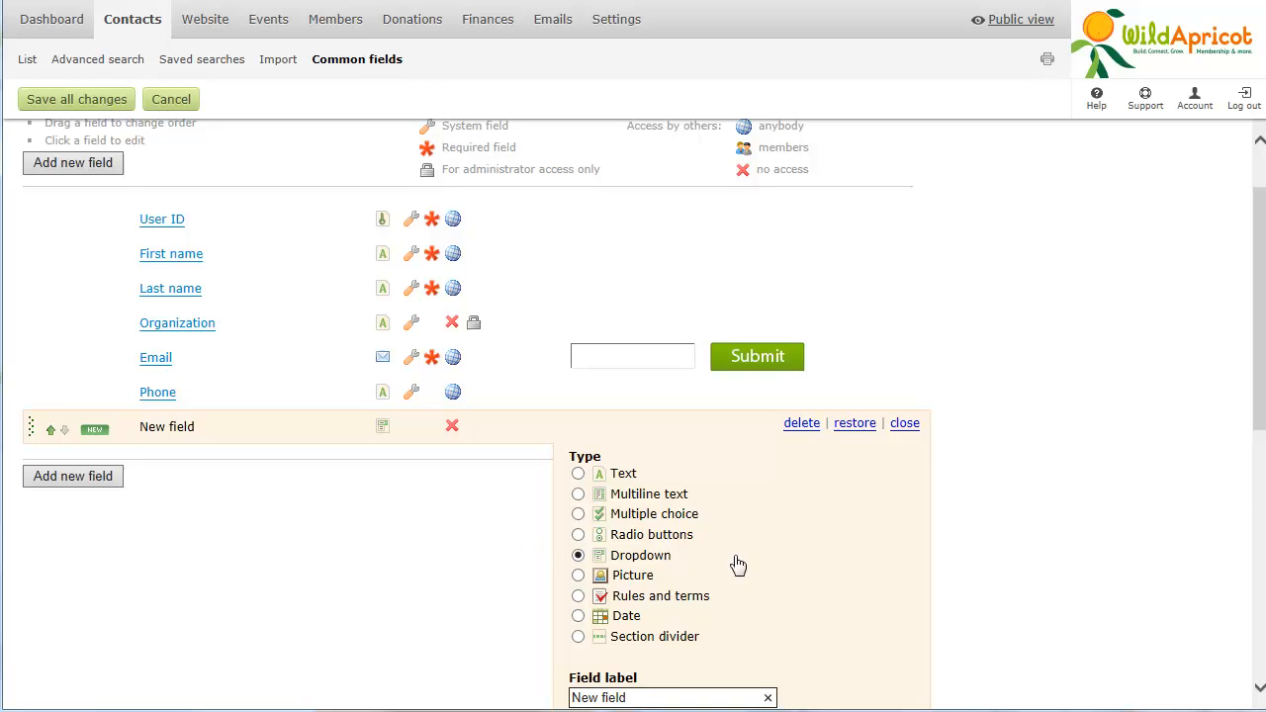
left_click(1260, 520)
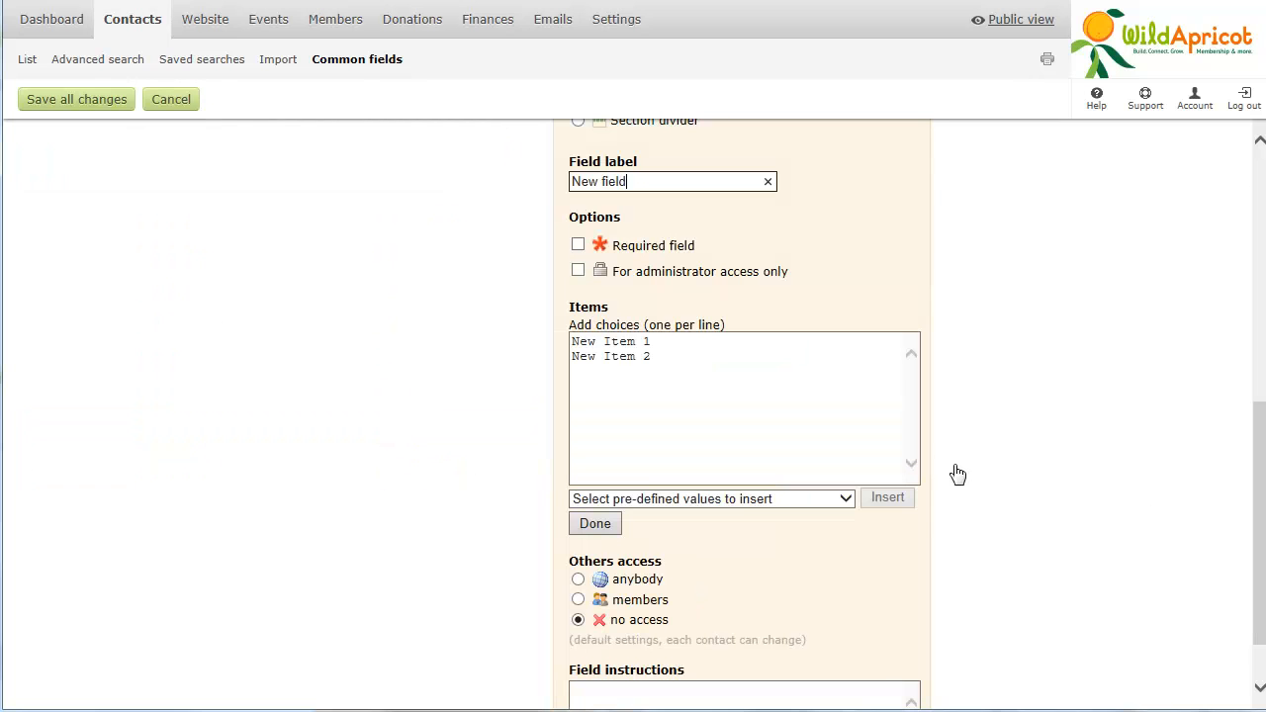
left_click(768, 181)
type("State")
Fill the State field's choices with the pre-defined U.S. States values and save the common fields
left_click(662, 503)
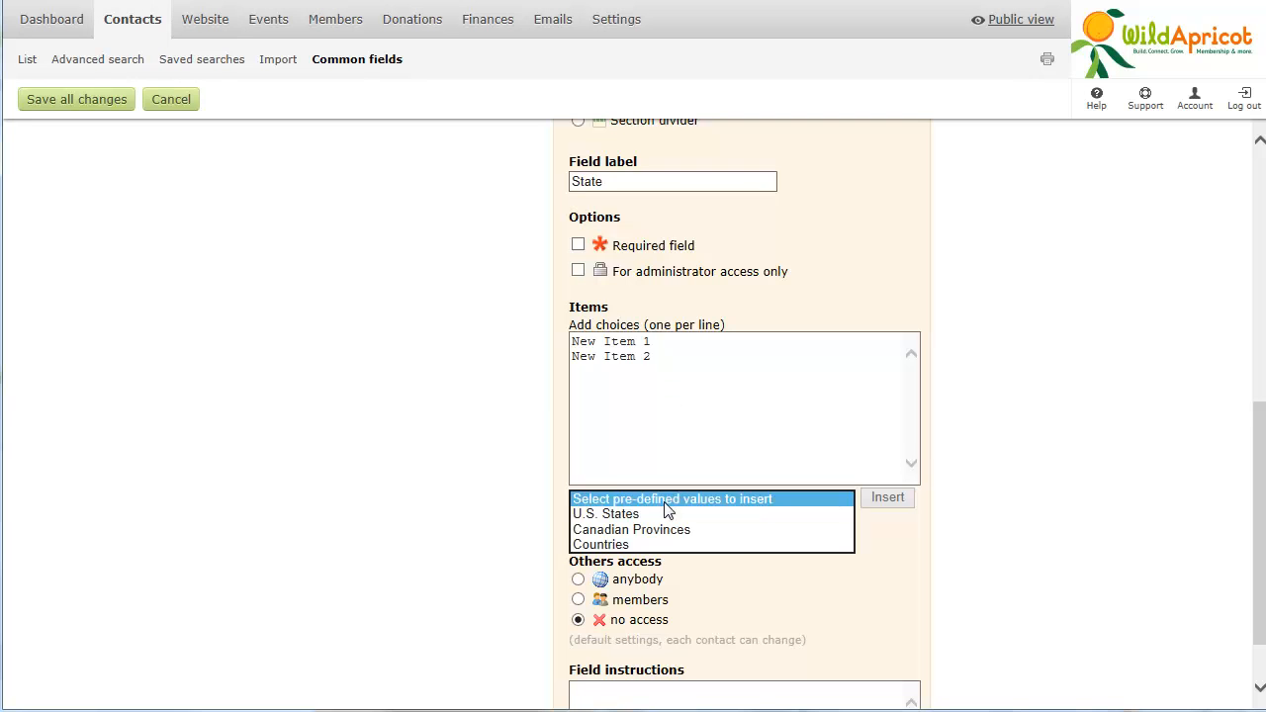
left_click(644, 515)
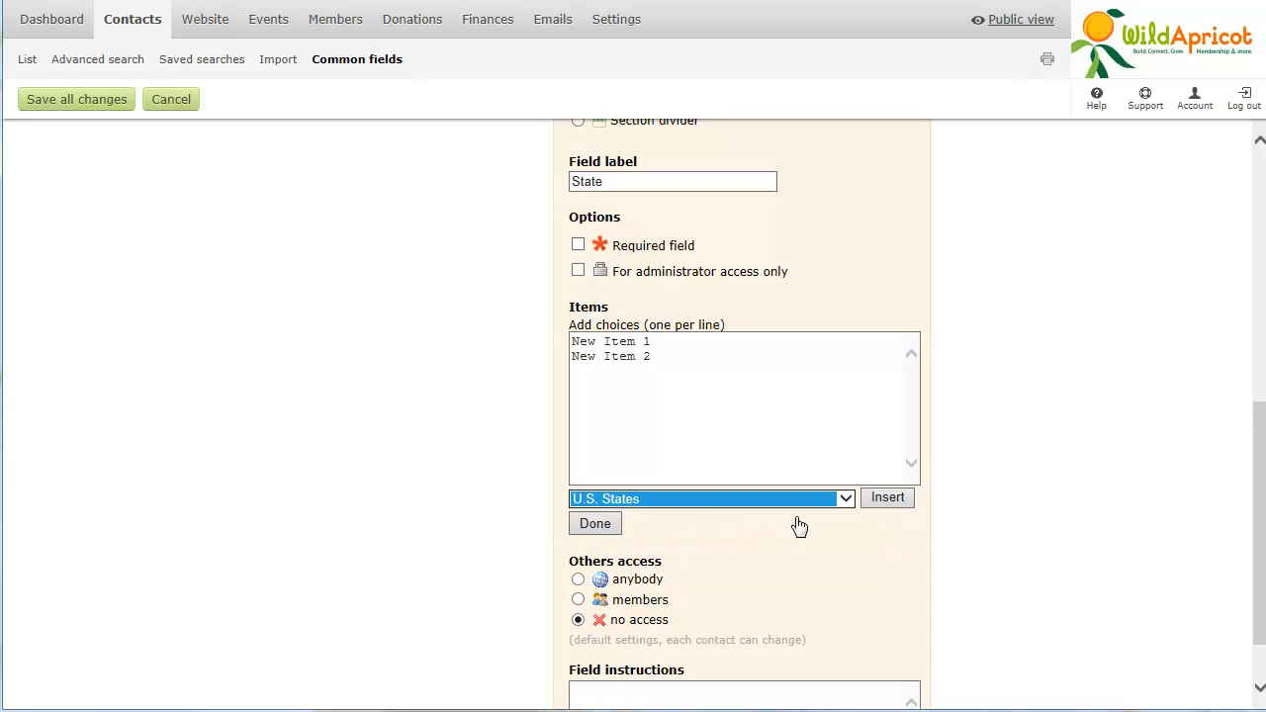
left_click(877, 506)
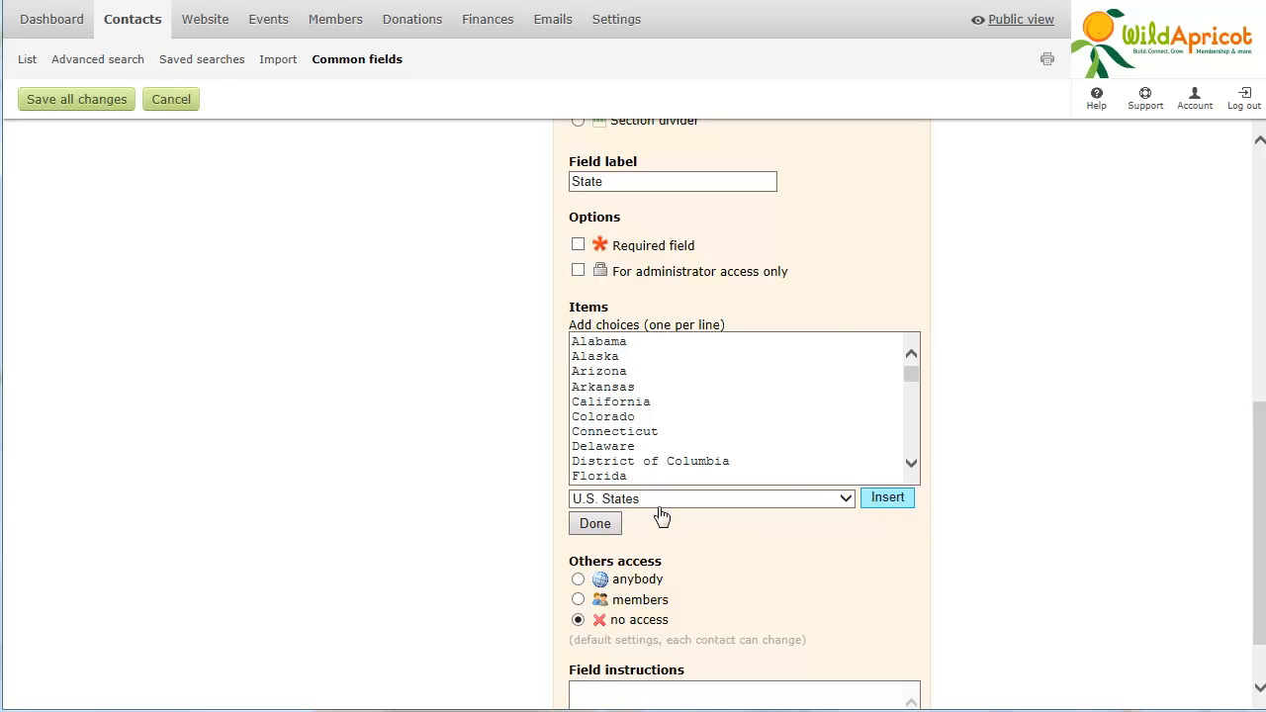
left_click(595, 526)
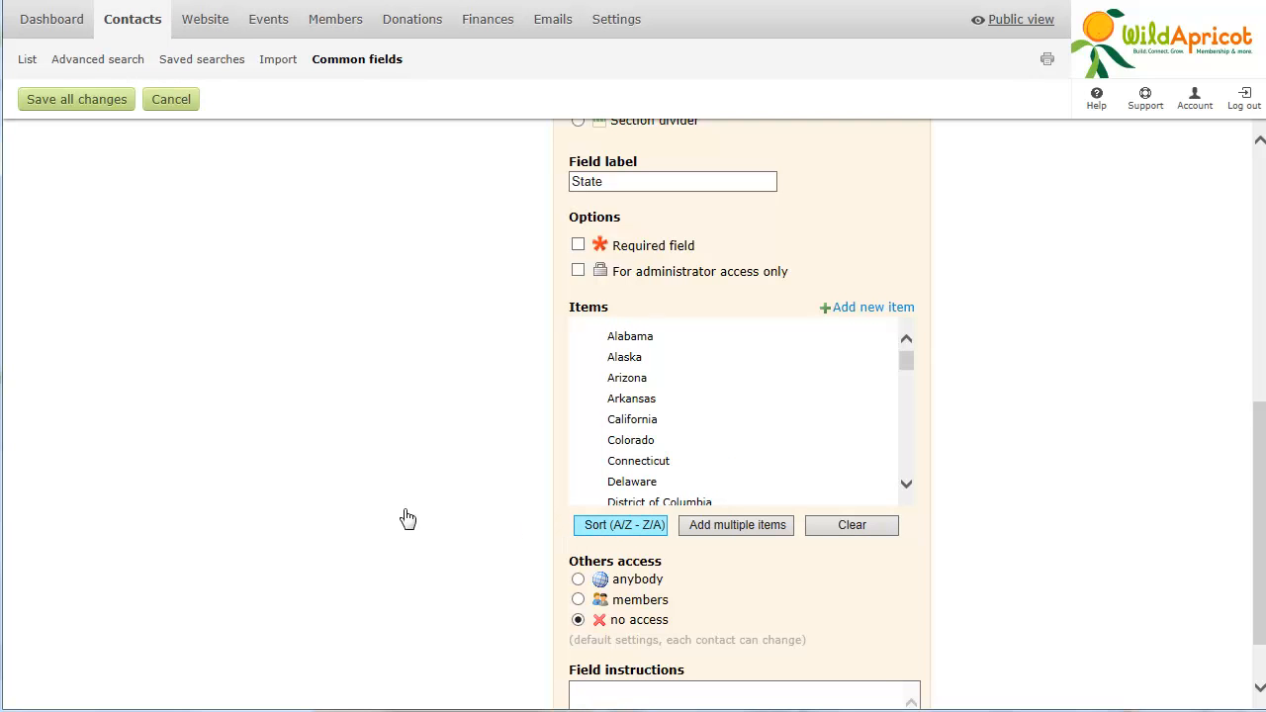
left_click(37, 98)
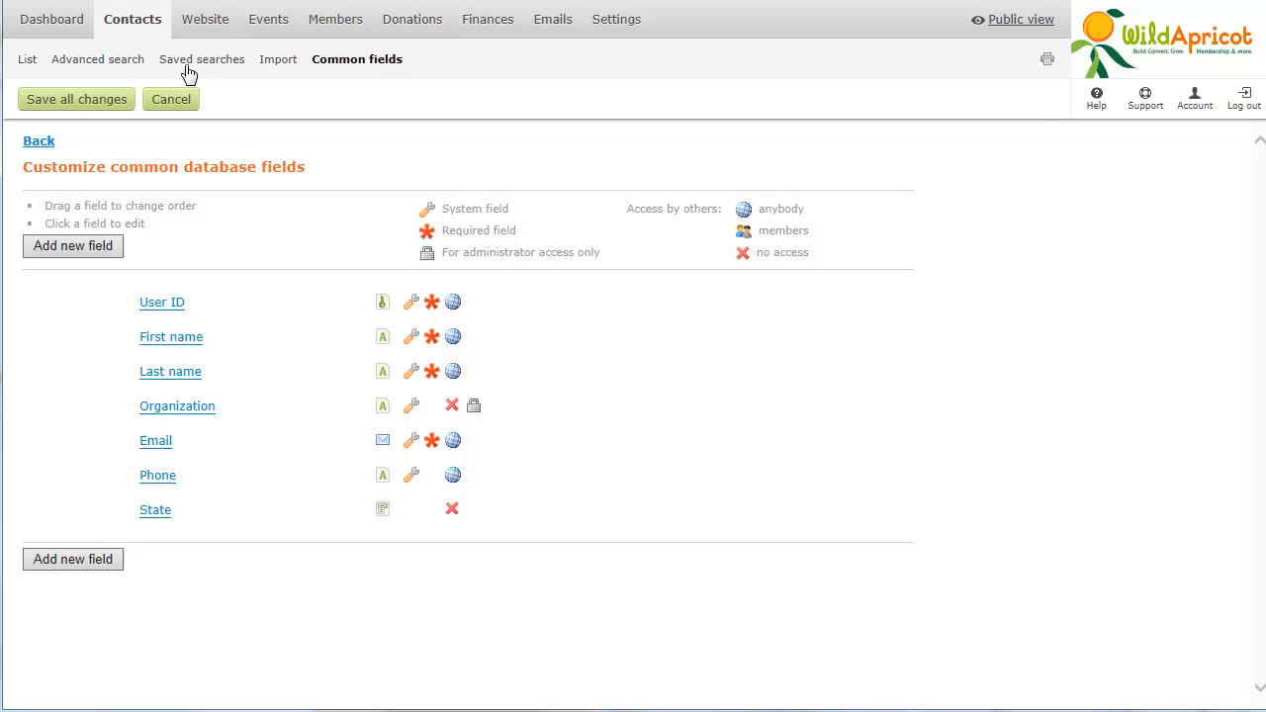
Edit the Join us site page and exclude the Bronze and Corporate levels from its membership application gadget
mouse_move(207, 36)
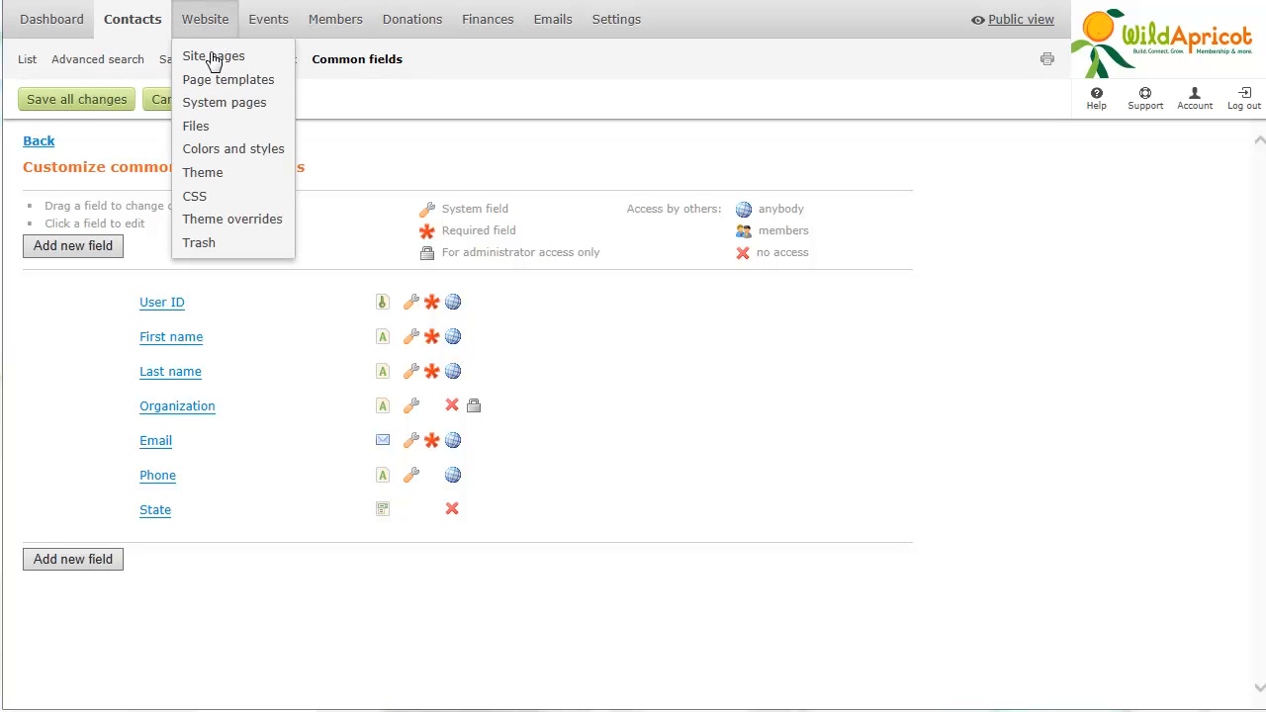
left_click(214, 58)
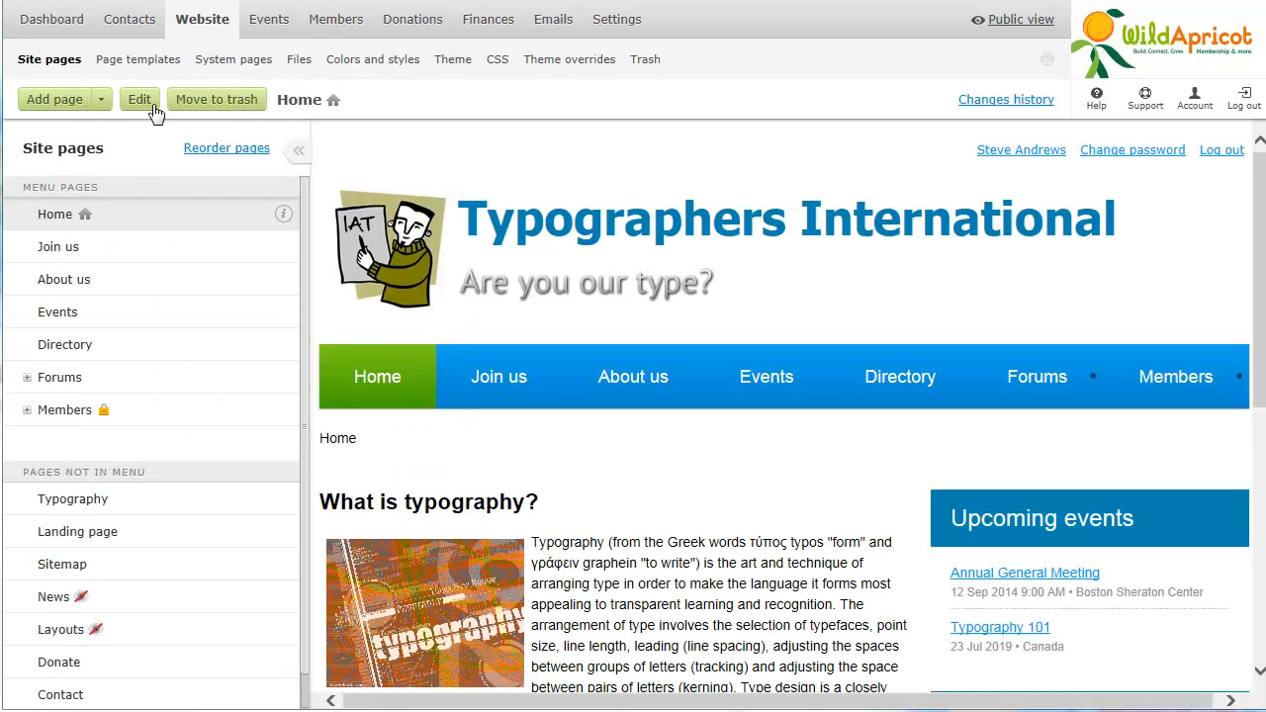
left_click(139, 250)
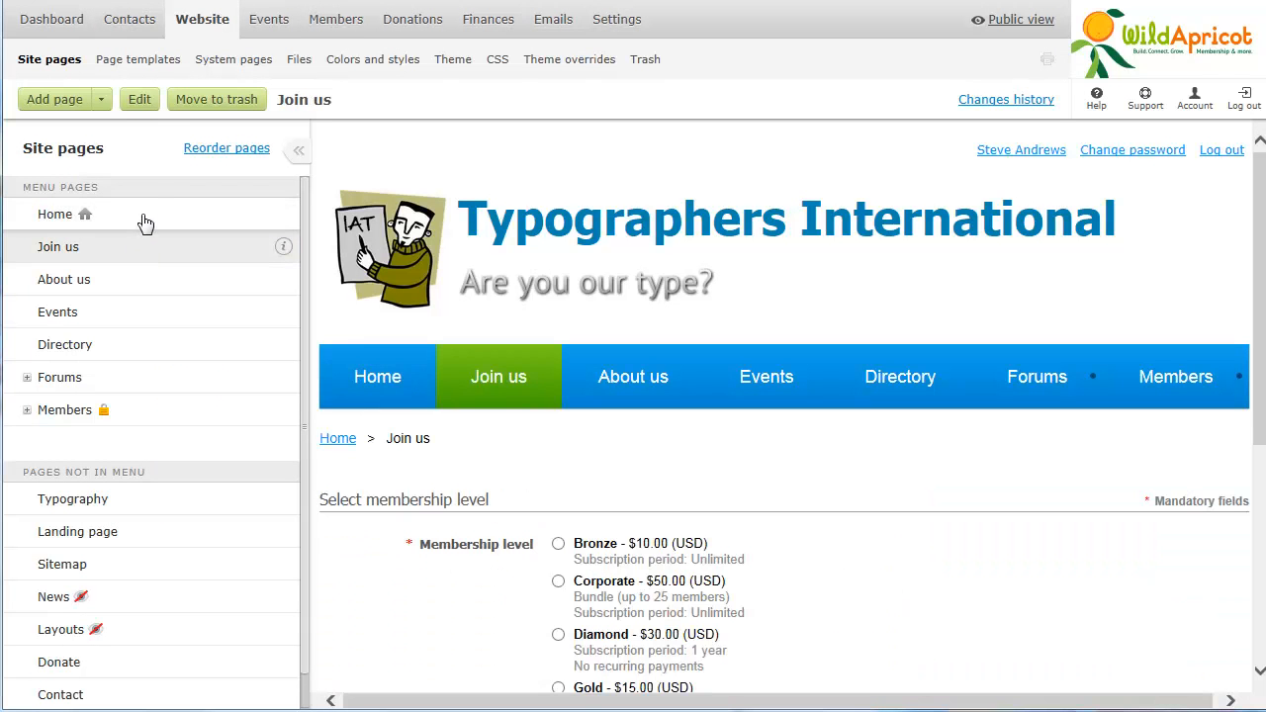
left_click(139, 100)
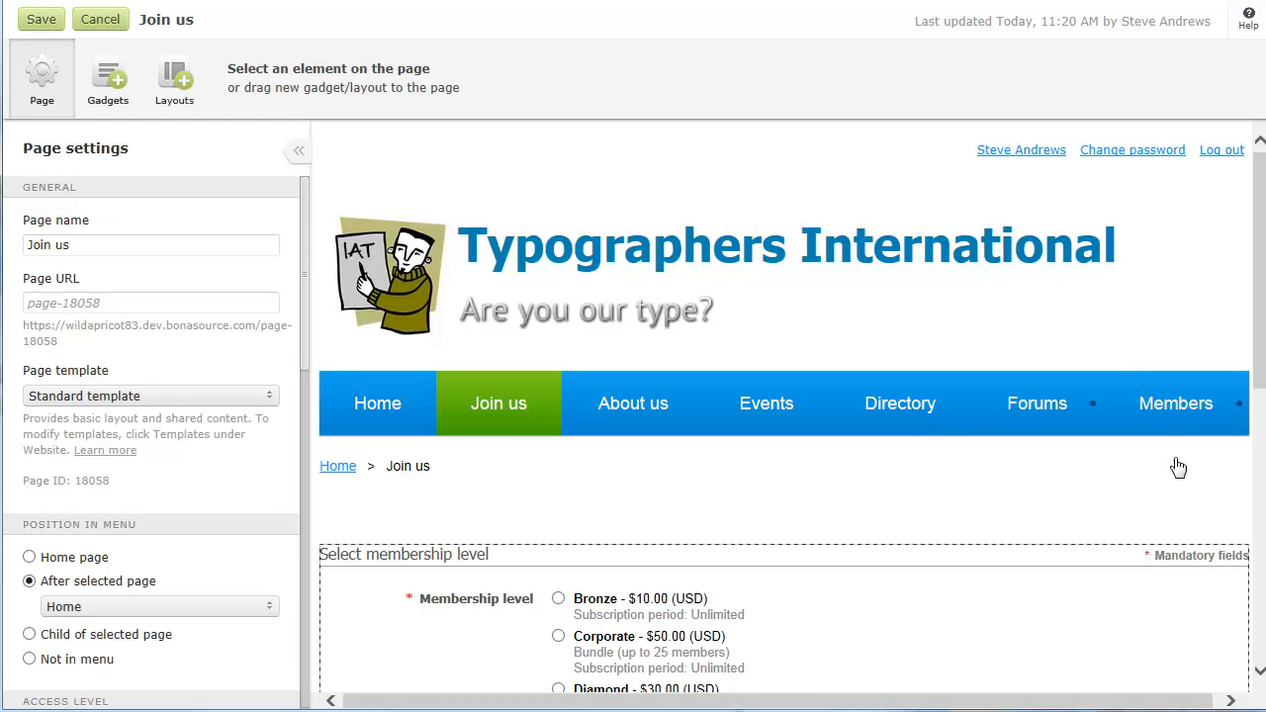
left_click(1195, 576)
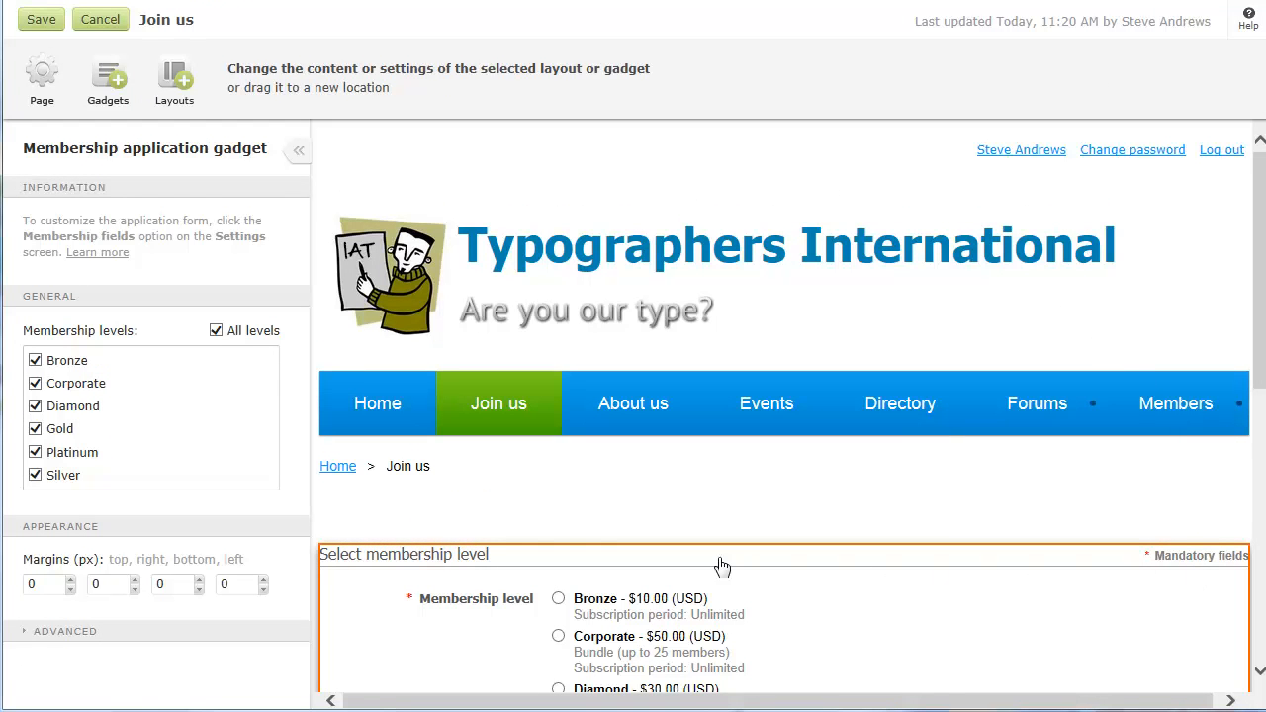
left_click(35, 384)
left_click(35, 363)
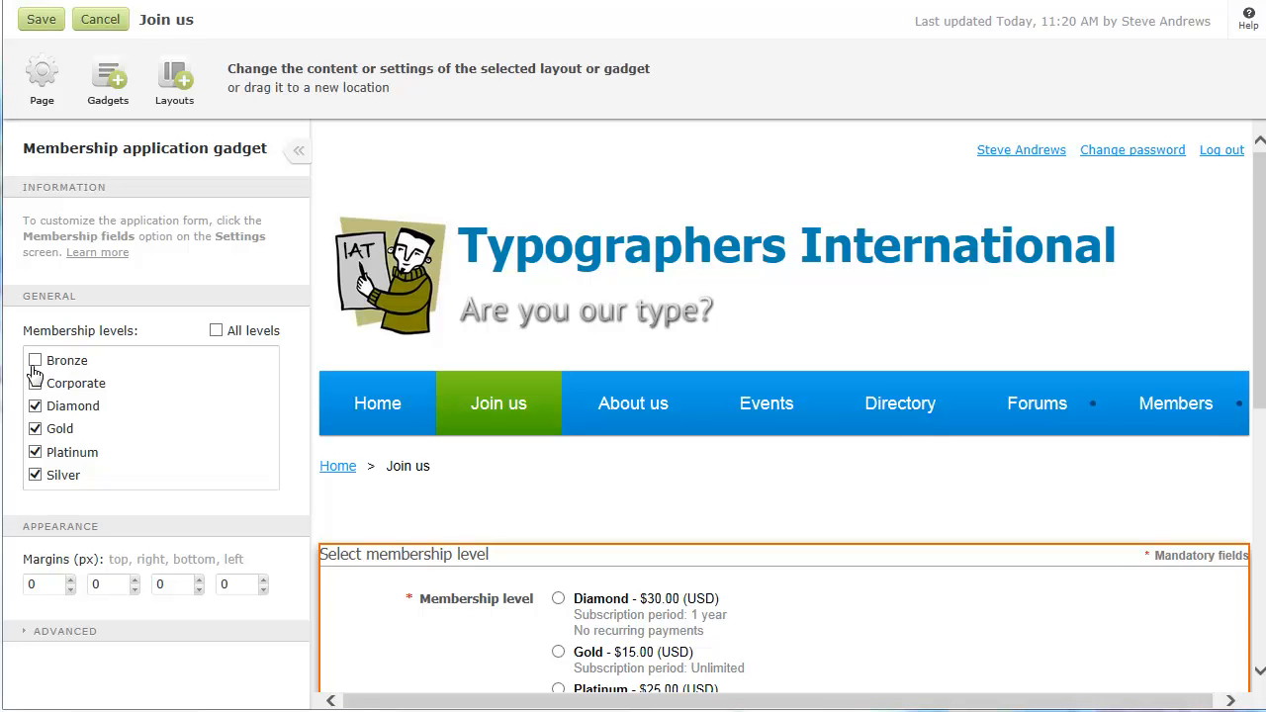
Add a content gadget above the application form reading "Join us" and "Select the membership package that's best for you."
left_click(112, 103)
left_click_drag(43, 253, 400, 520)
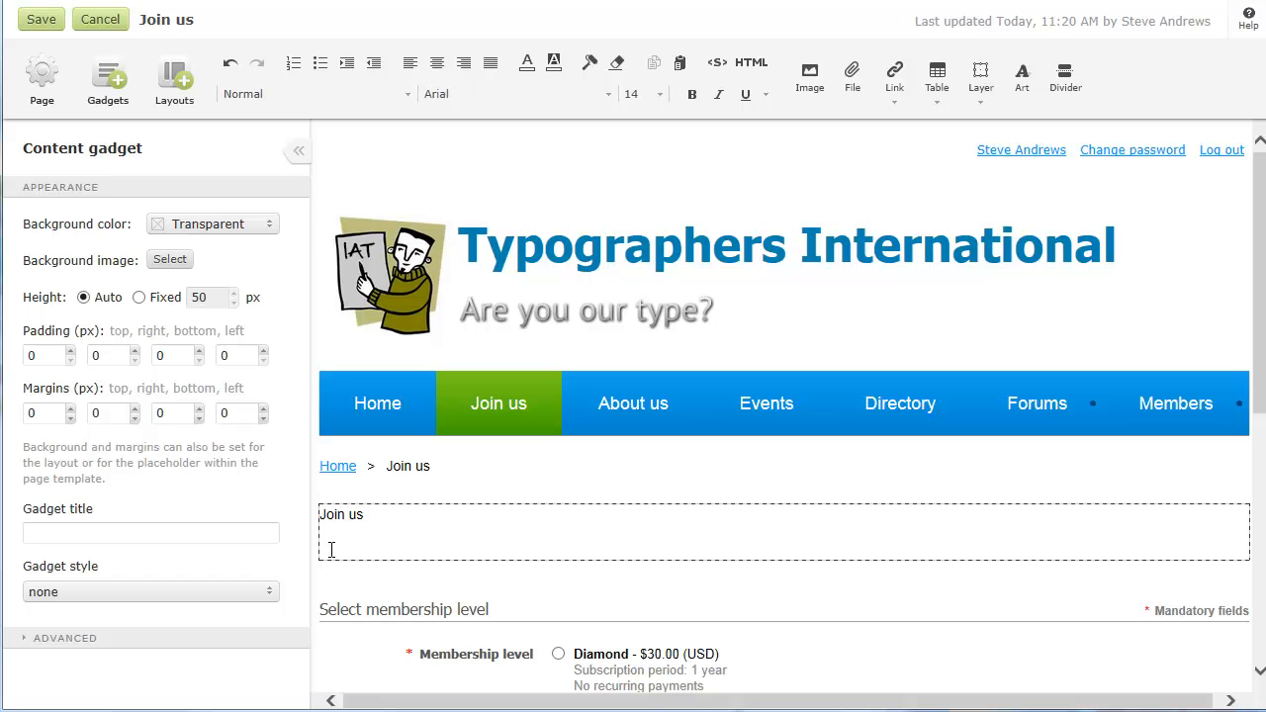
type("Select the membership package that's best for you.")
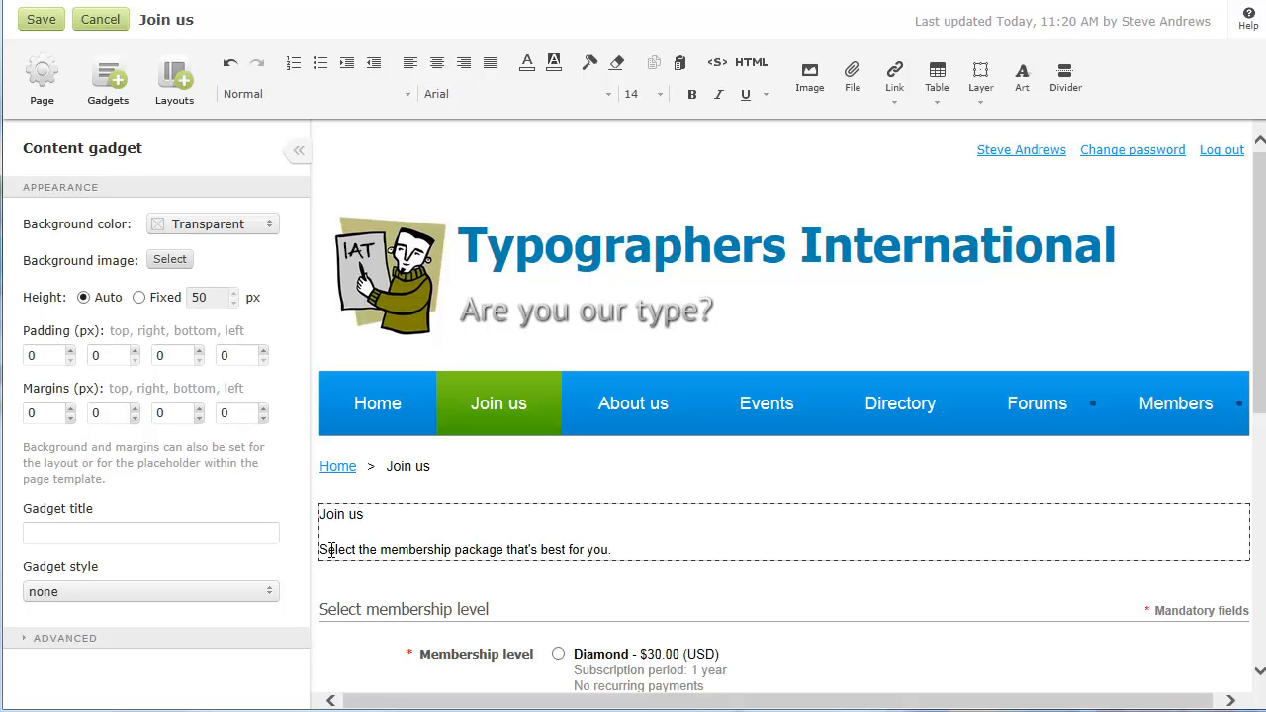
Format the "Join us" line in the content gadget as Heading1 and save the page
triple_click(317, 514)
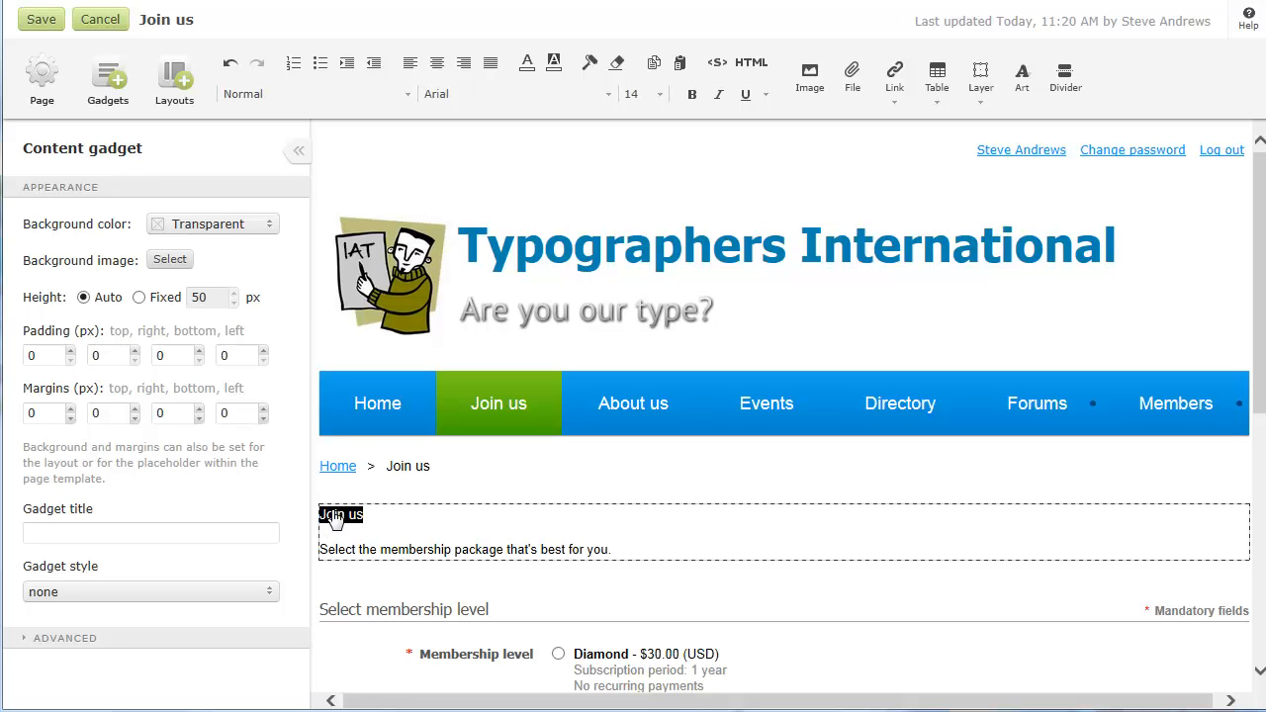
left_click(405, 93)
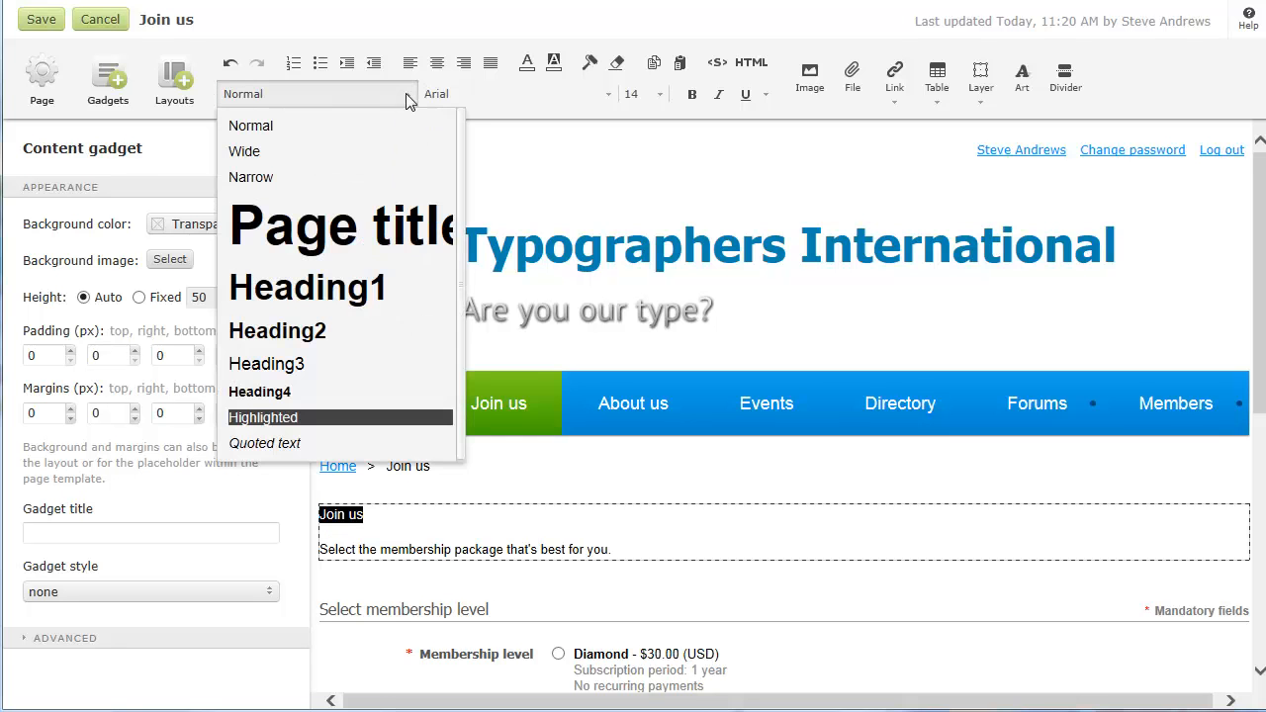
left_click(285, 292)
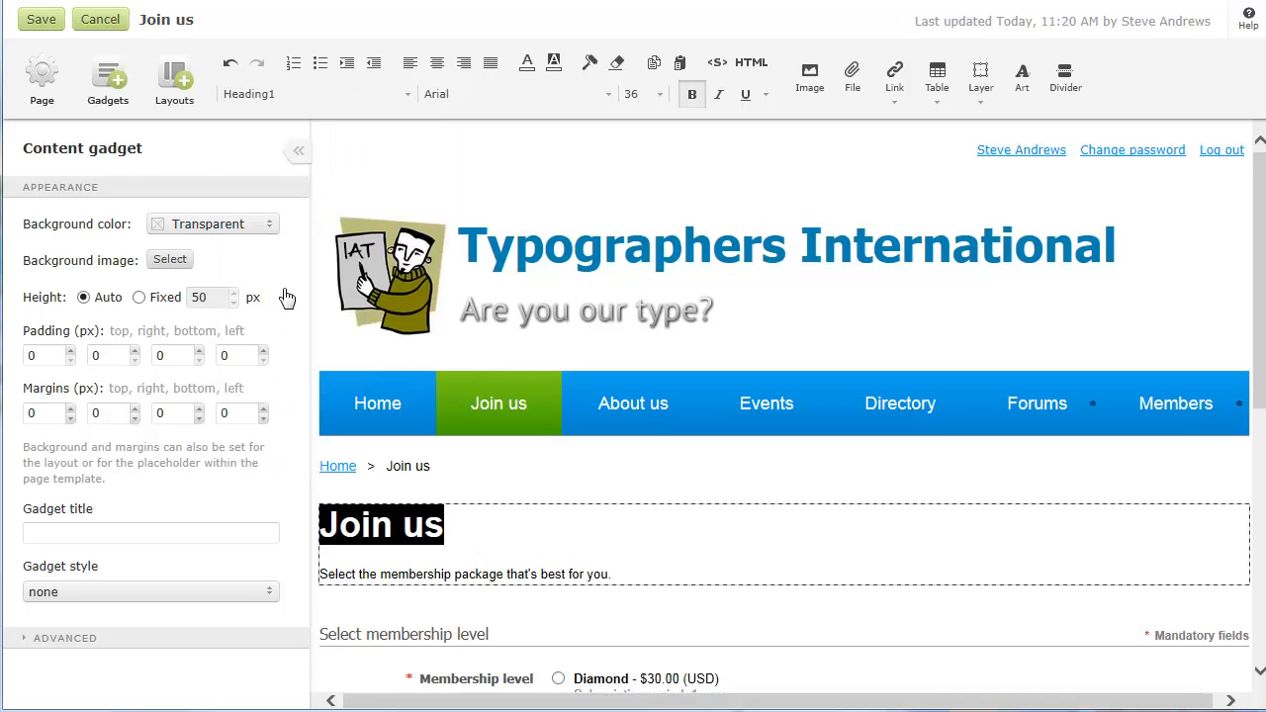
left_click(41, 19)
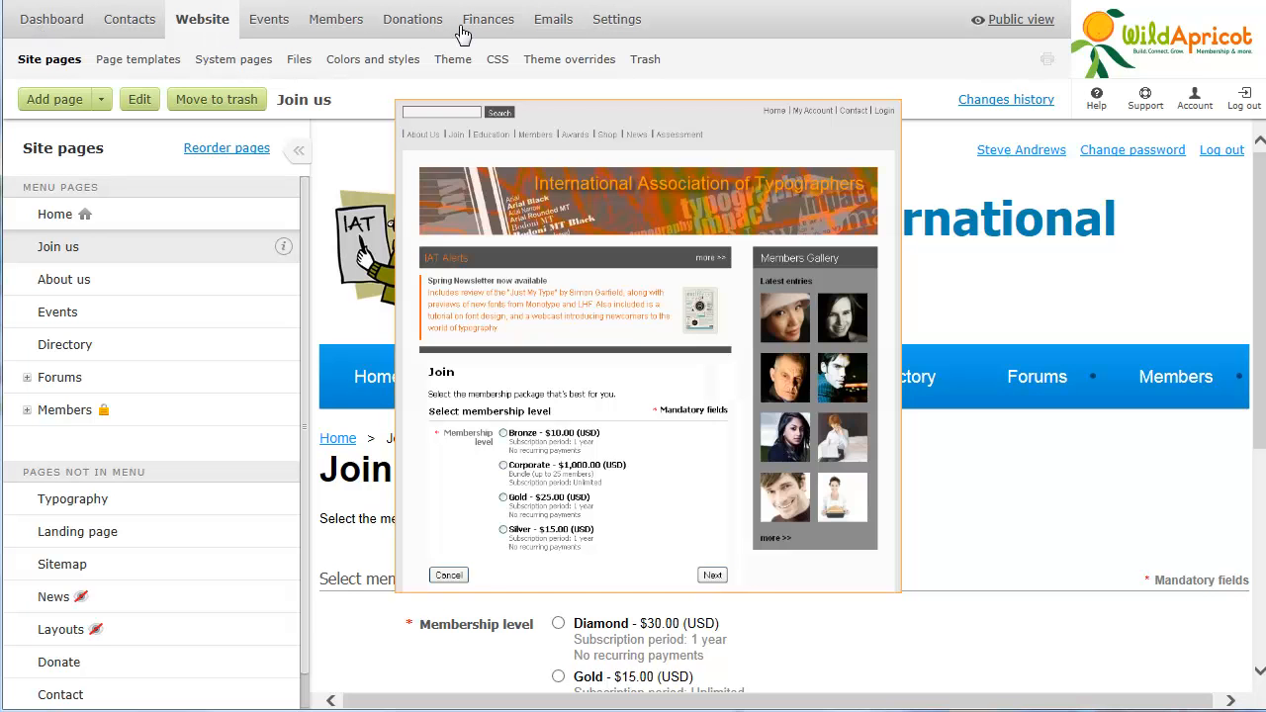
Copy the membership application widget code for the Join us page from the widgets settings
left_click(613, 24)
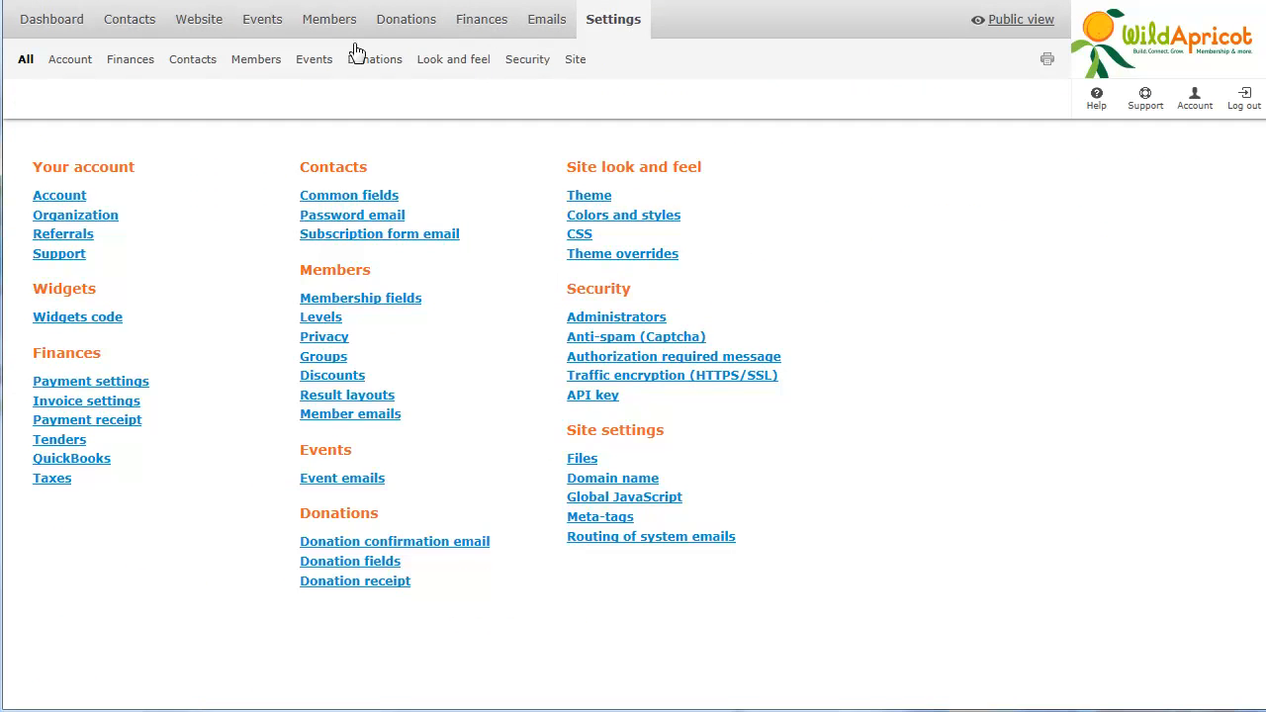
left_click(58, 319)
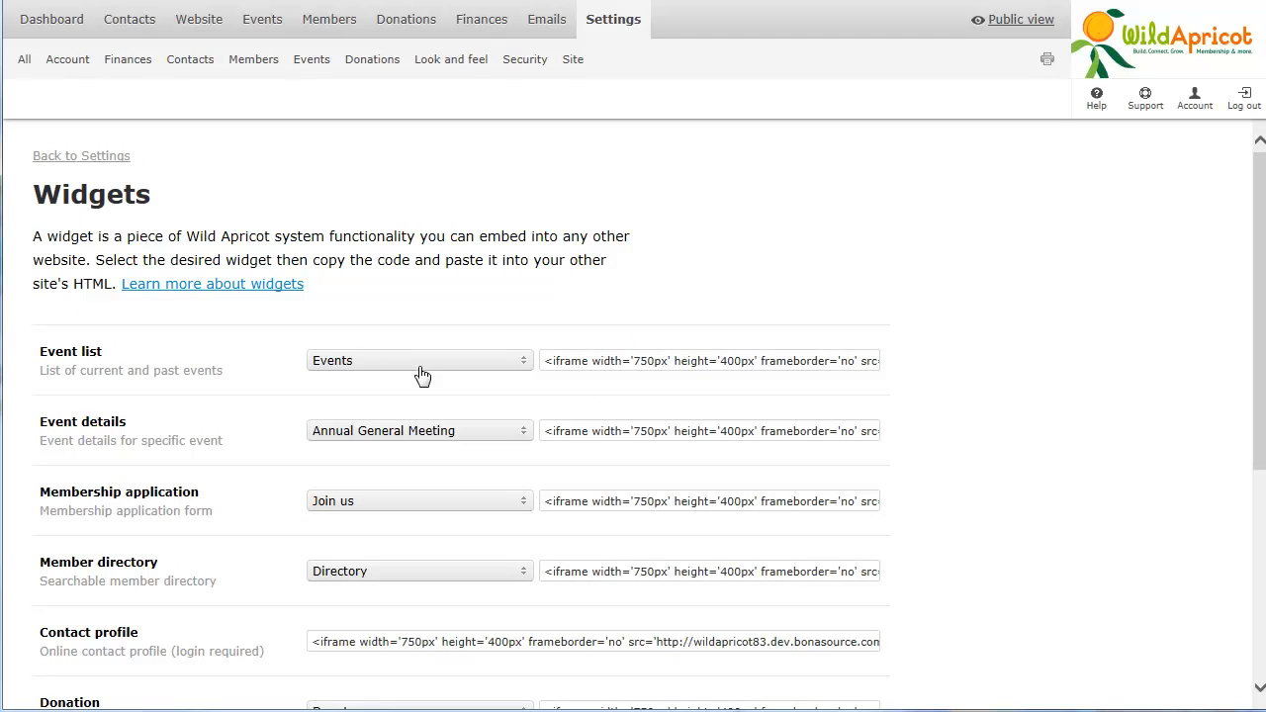
left_click(552, 511)
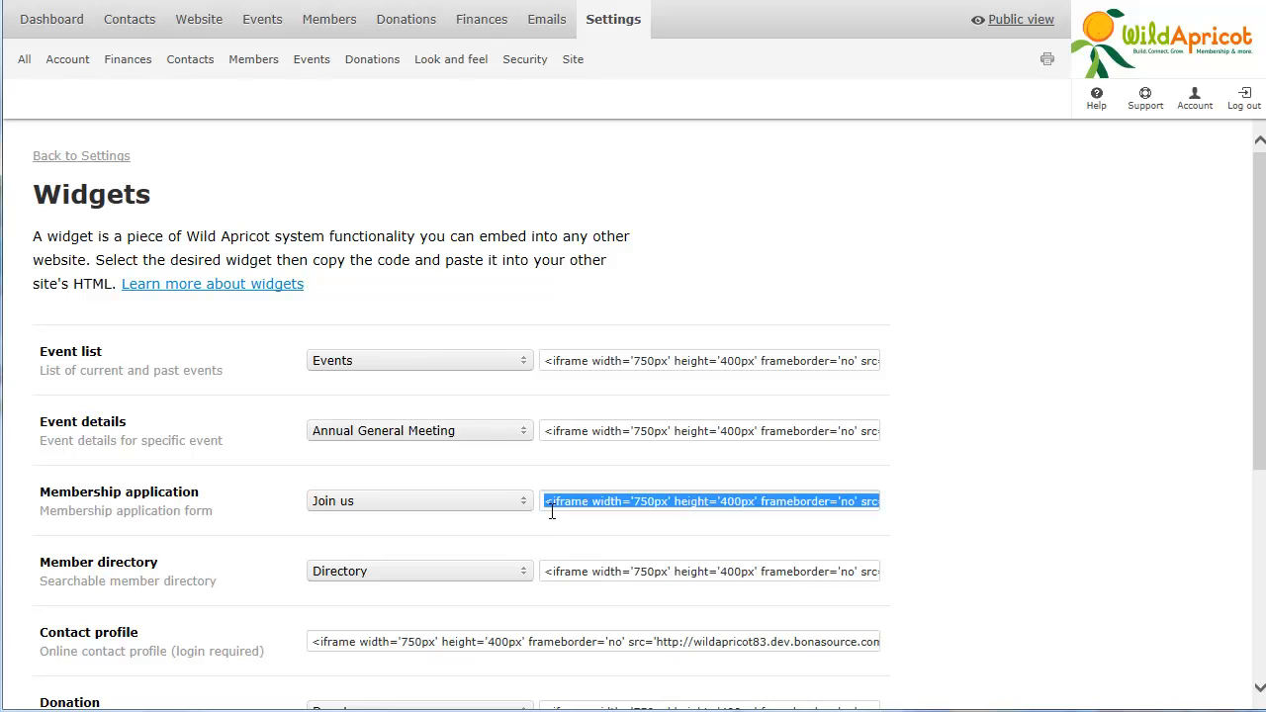
right_click(552, 510)
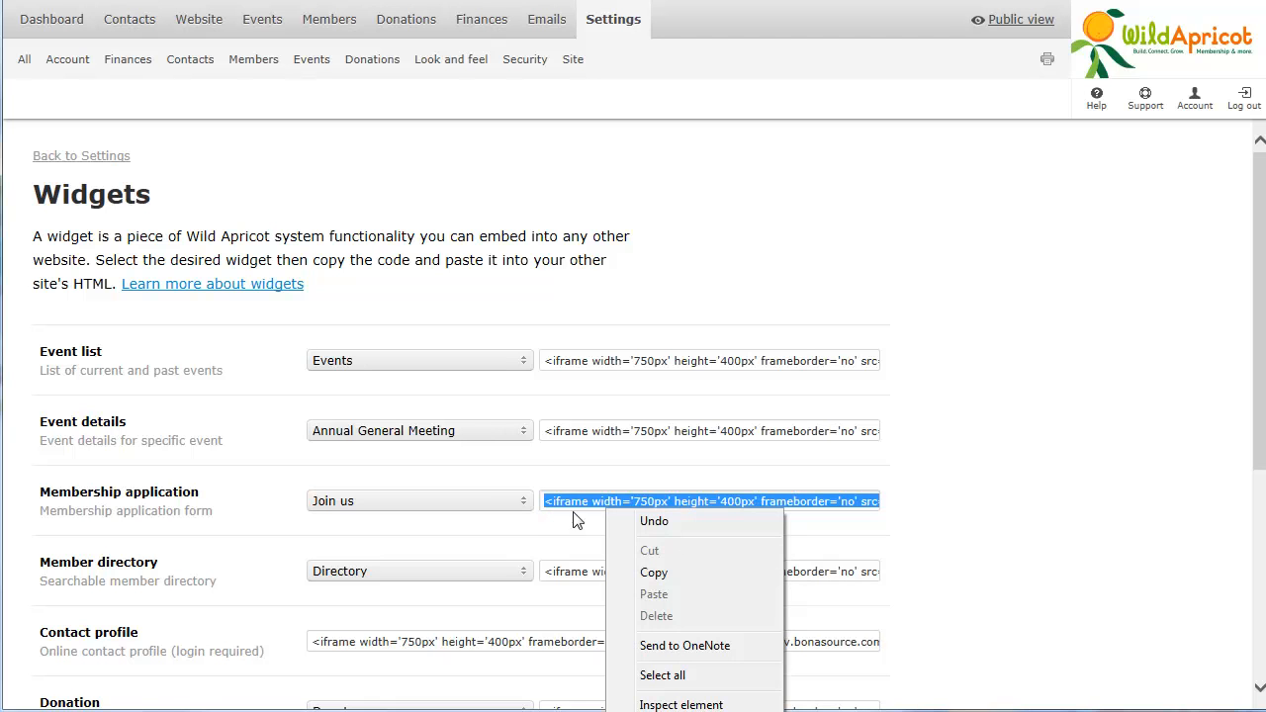
left_click(639, 573)
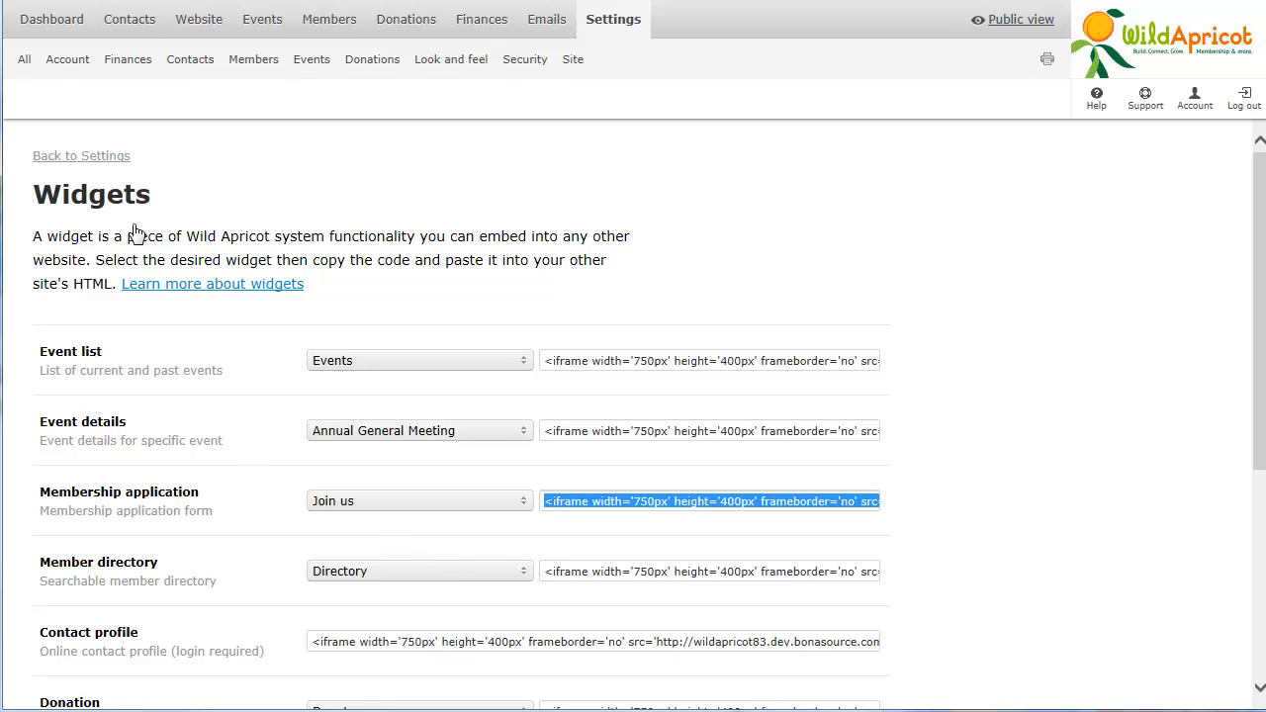
Open the finance payment settings for editing and examine the available payment systems
left_click(120, 66)
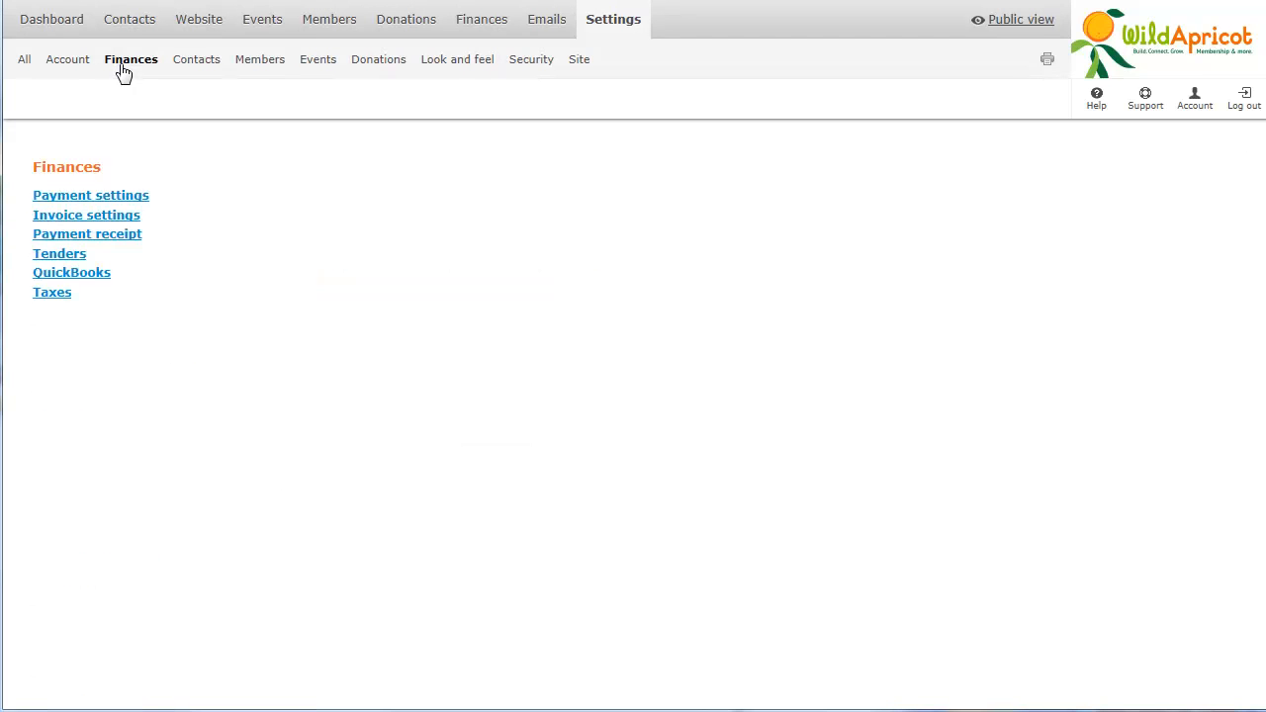
left_click(139, 197)
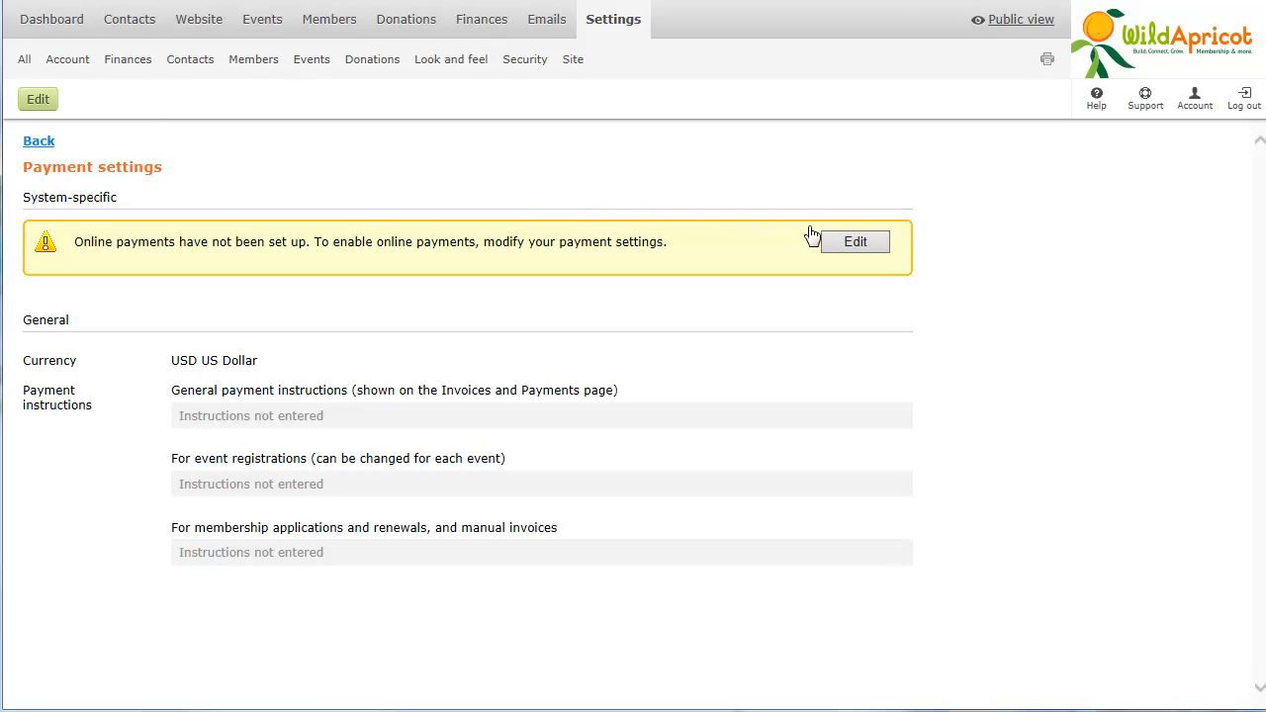
left_click(844, 245)
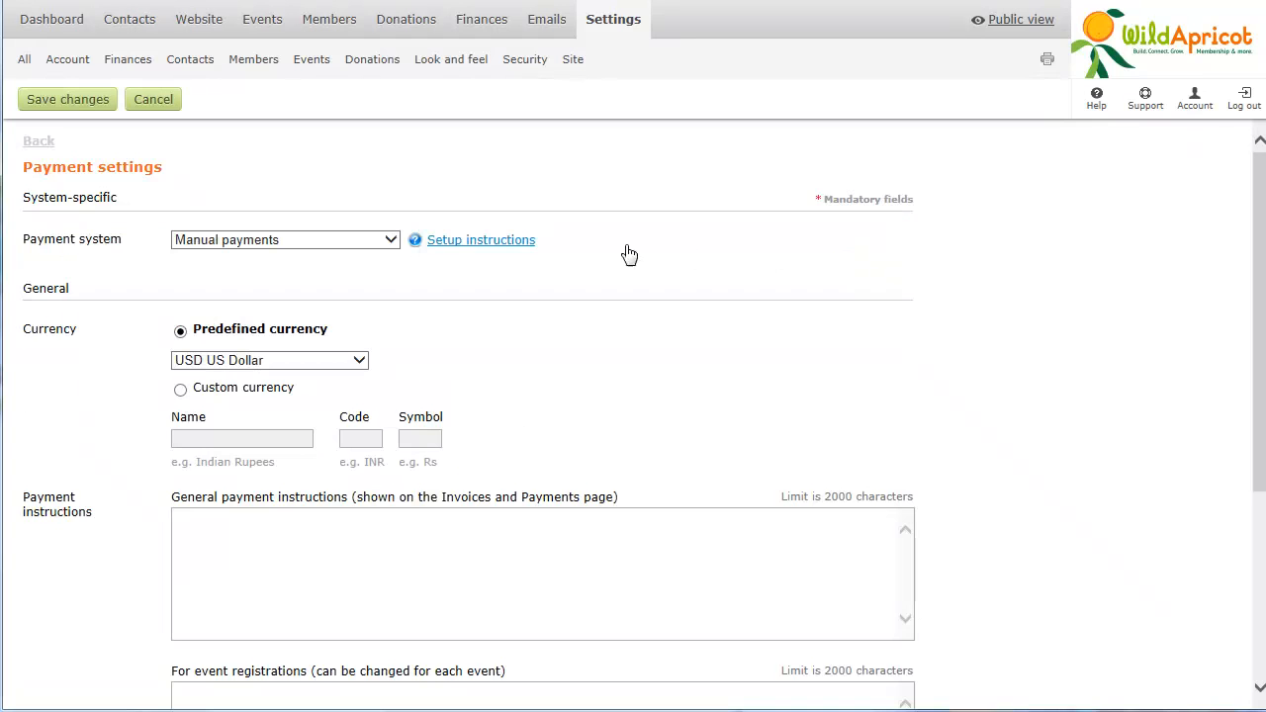
left_click(208, 245)
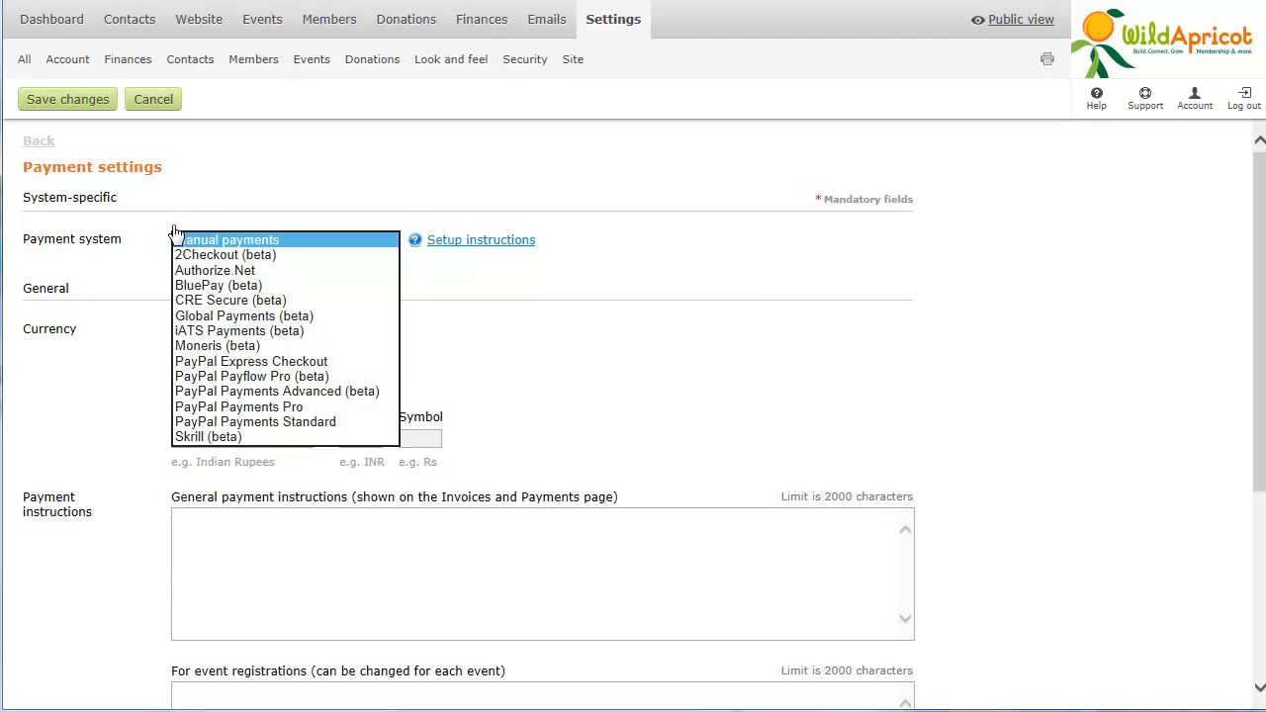
Review the tax rates, rules and scope in the finance settings and save the tax settings
left_click(126, 61)
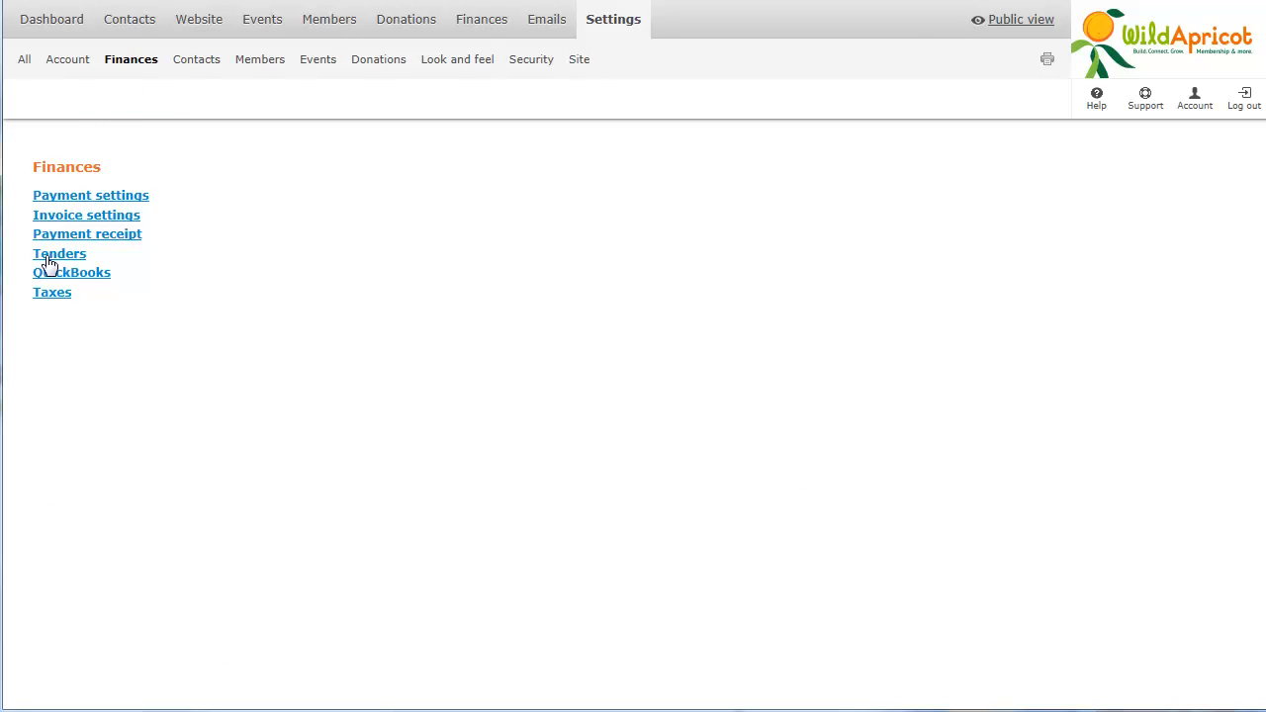
left_click(49, 294)
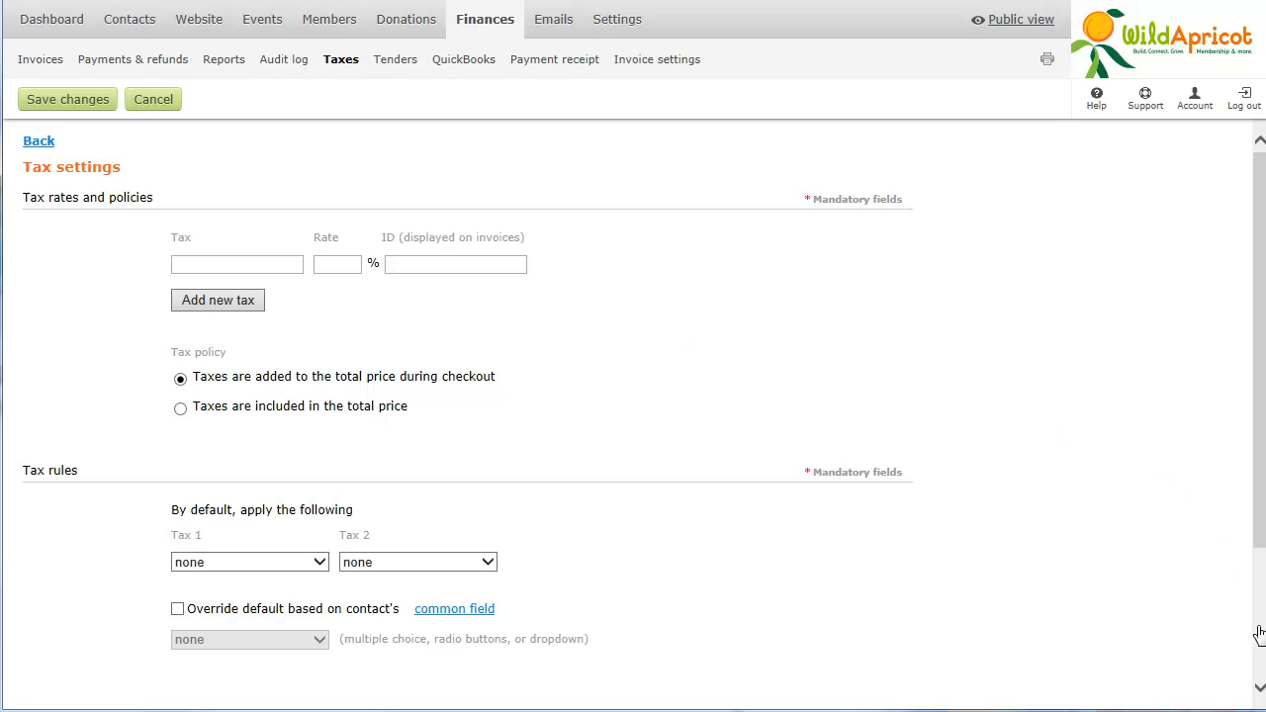
left_click(1260, 668)
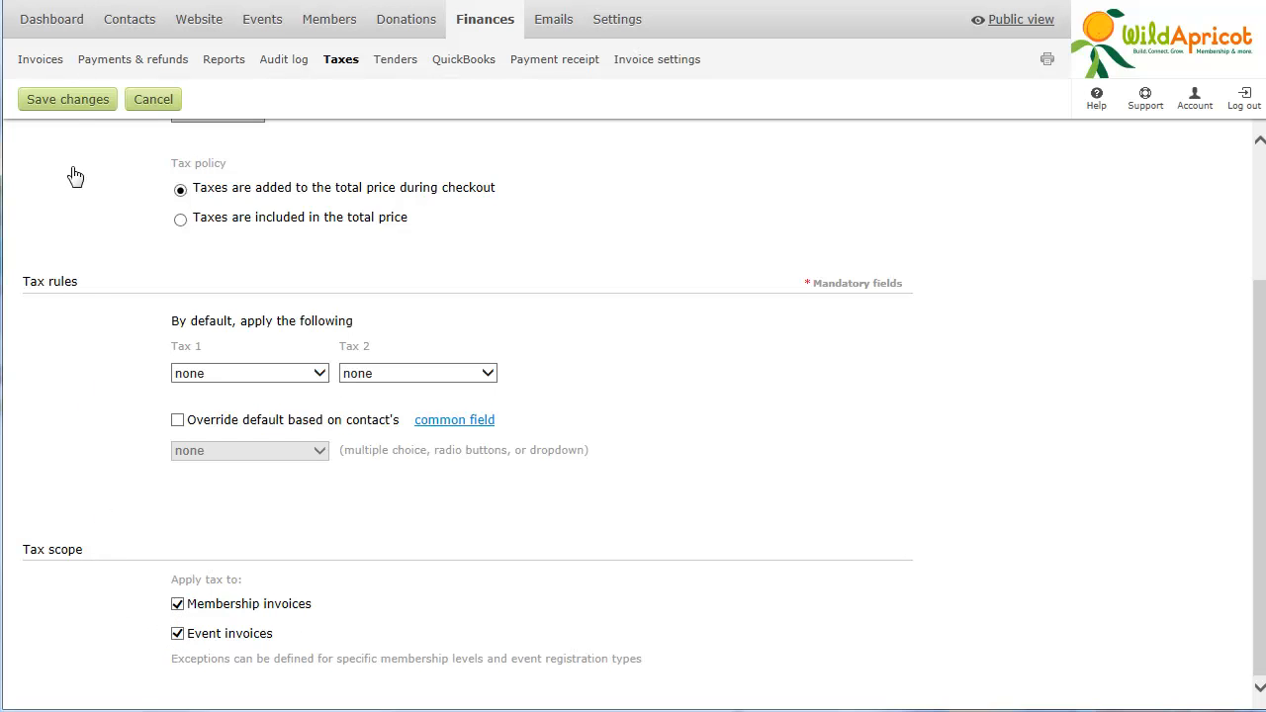
left_click(69, 101)
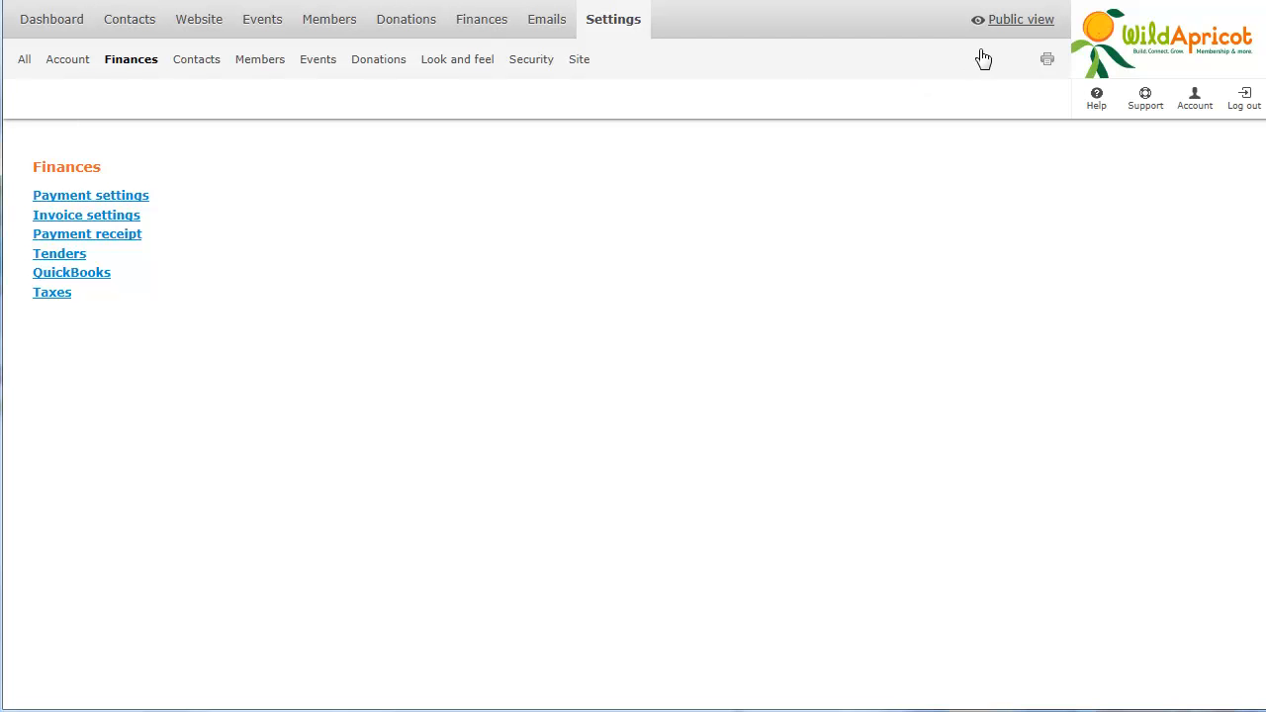
Choose the Silver membership level on the public Join us page and proceed with the application
left_click(1023, 22)
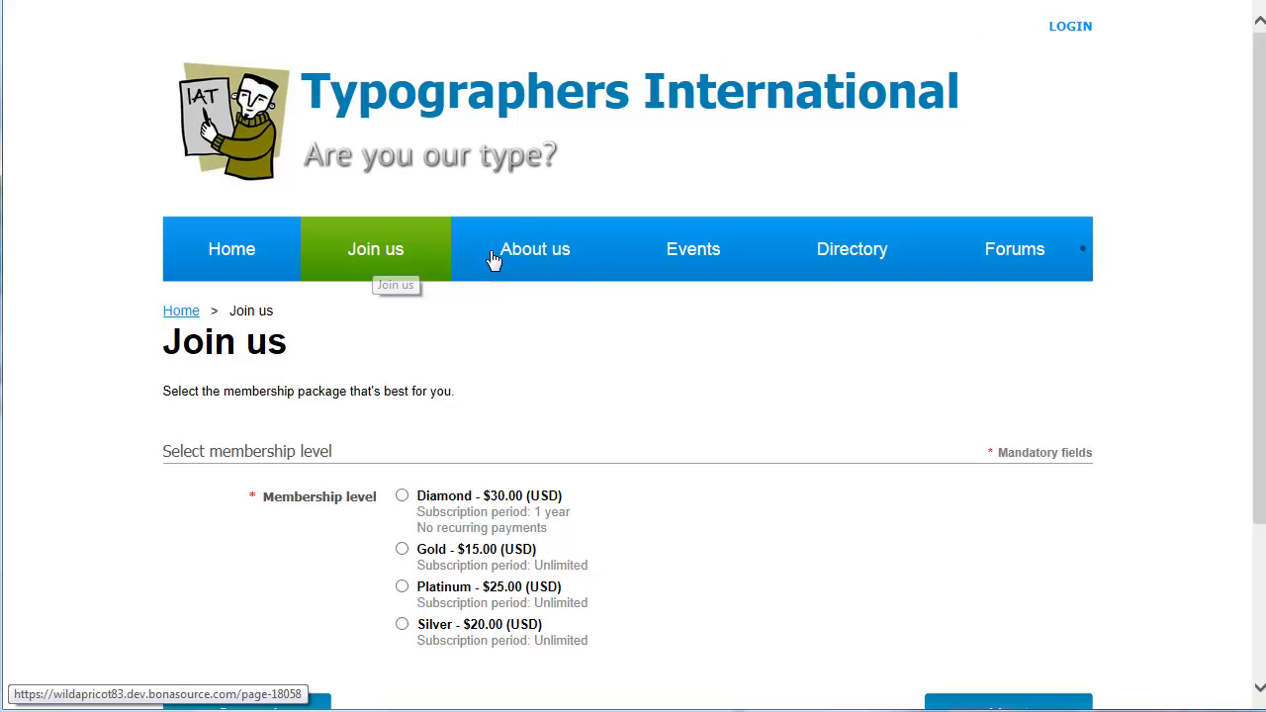
left_click(403, 625)
left_click(1261, 646)
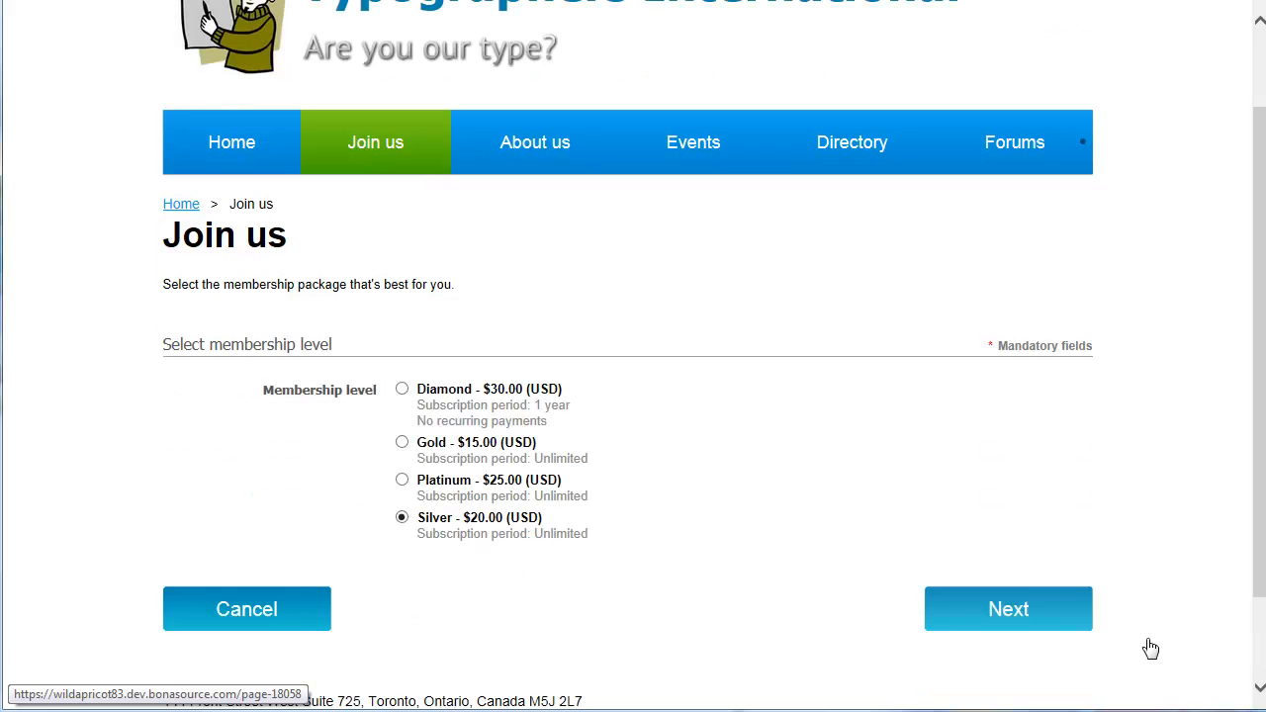
left_click(951, 616)
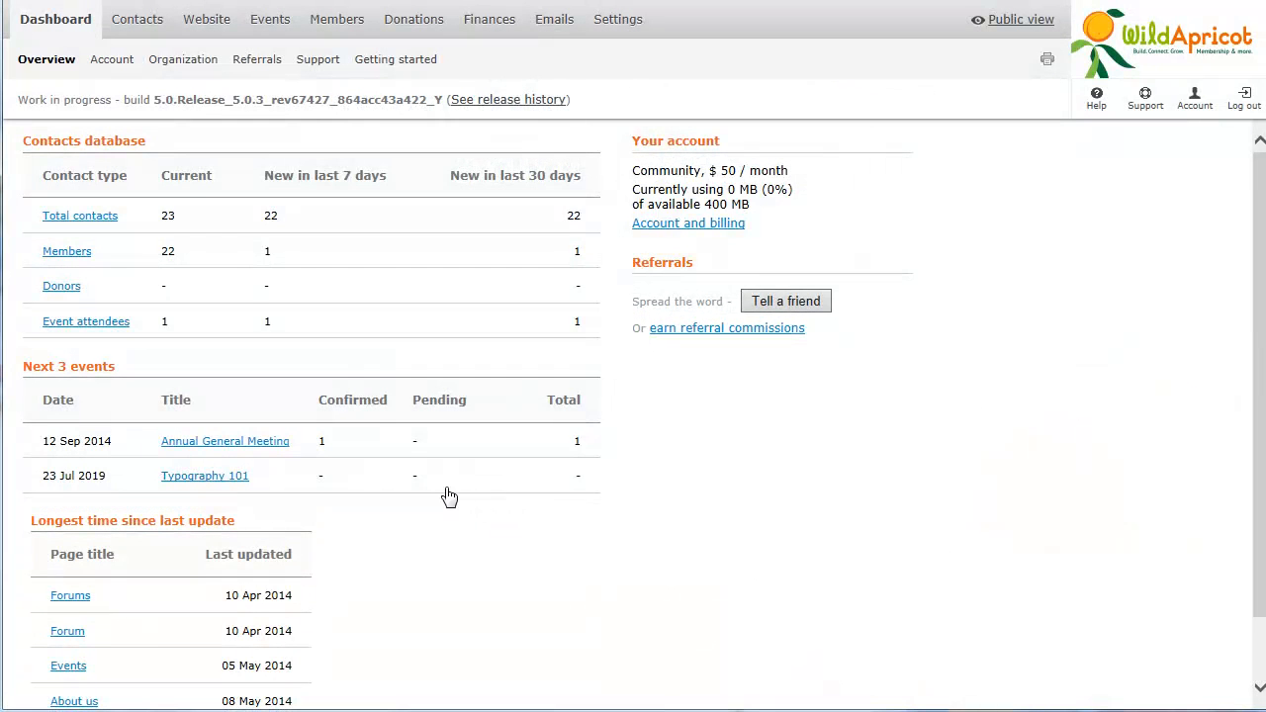
Add a Bronze member, filling in the account password and its confirmation, first name, last name and email, and save the record
left_click(328, 24)
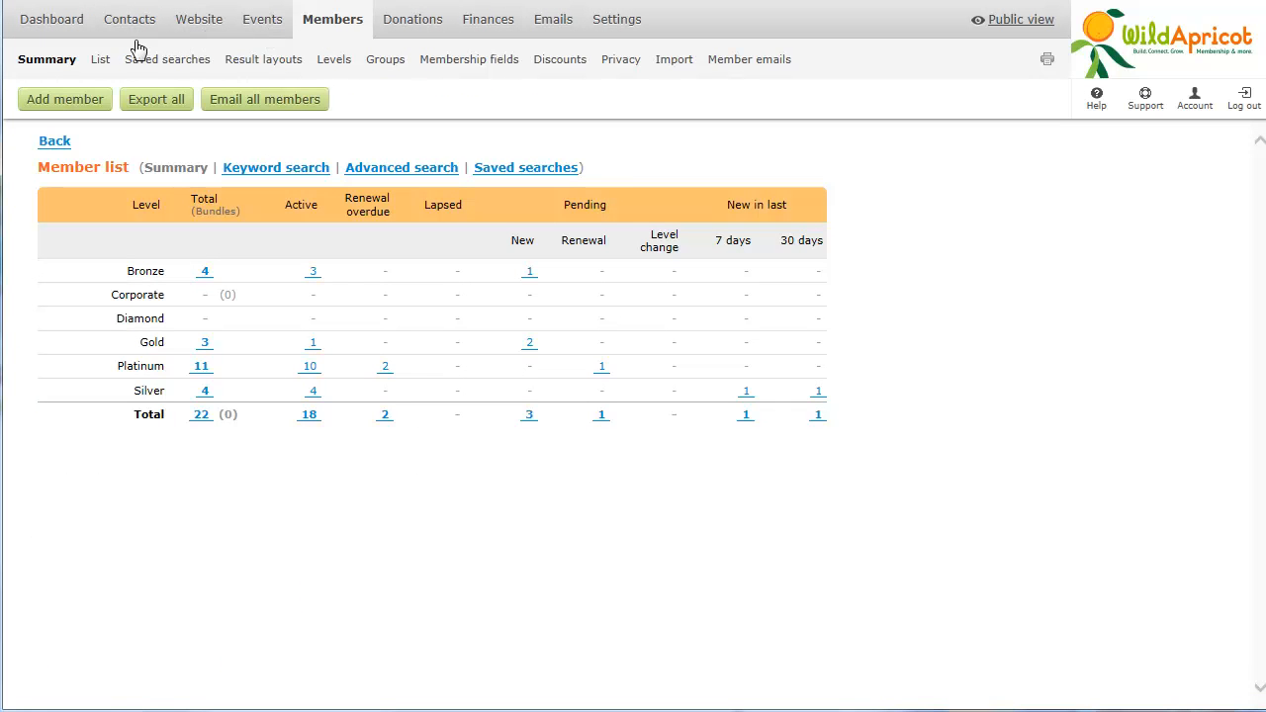
left_click(57, 99)
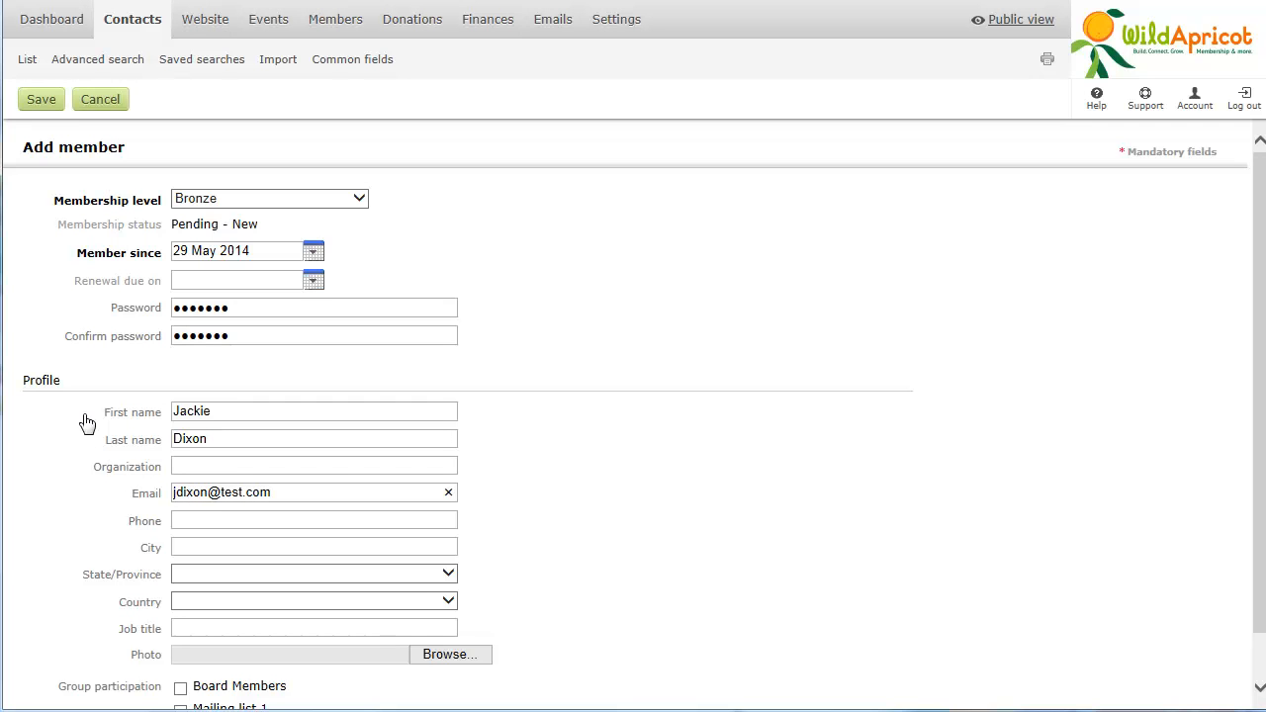
left_click(41, 100)
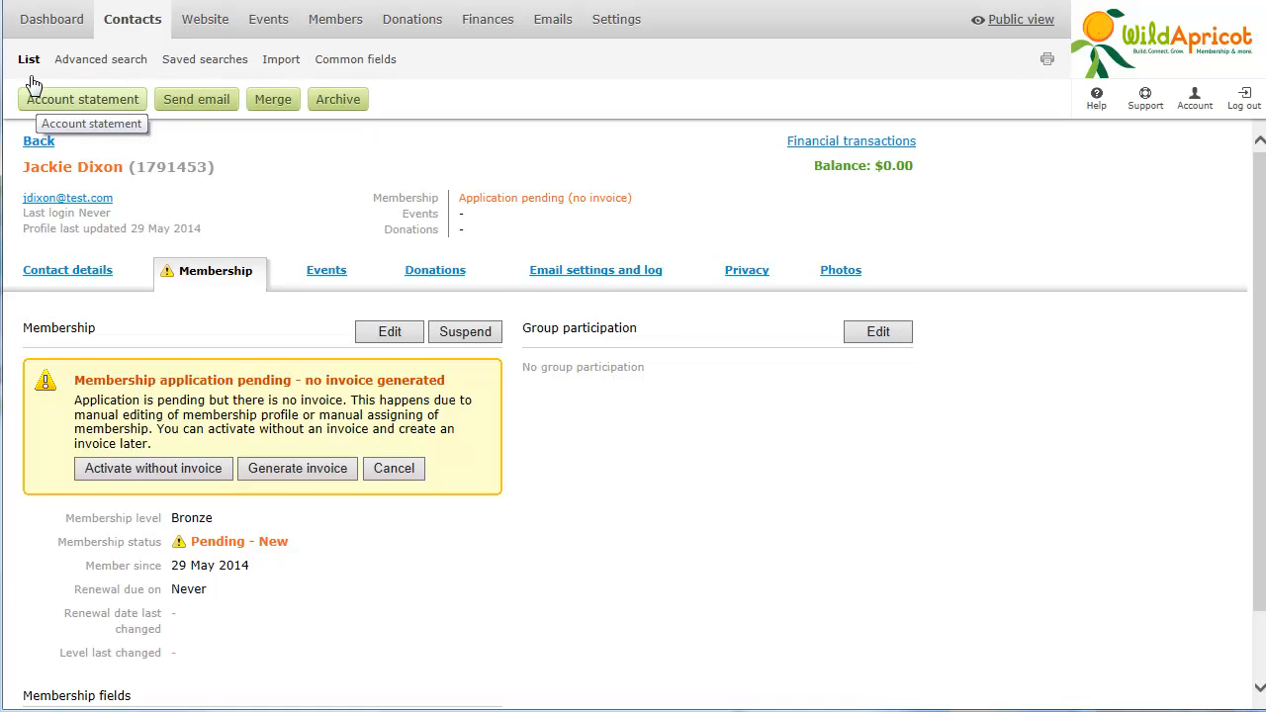
Assign the Silver membership level to the existing contact in the contact list who has no membership, and save the record
left_click(28, 62)
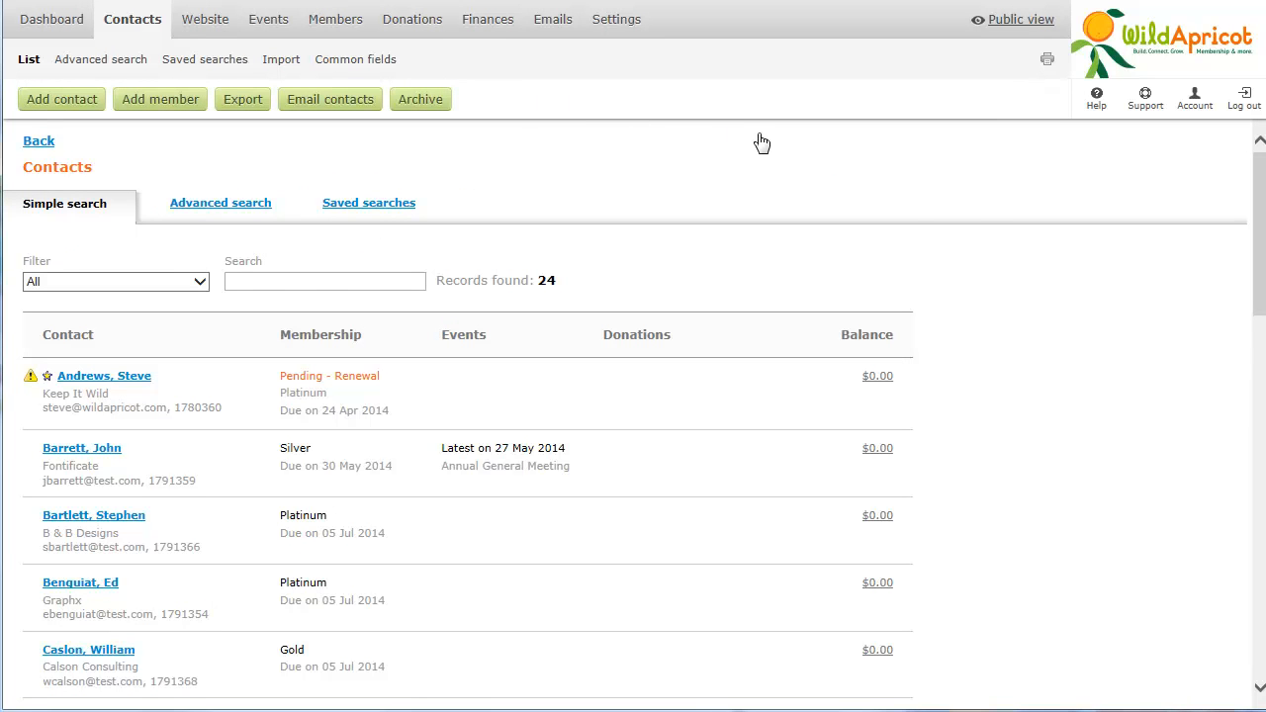
left_click(1262, 653)
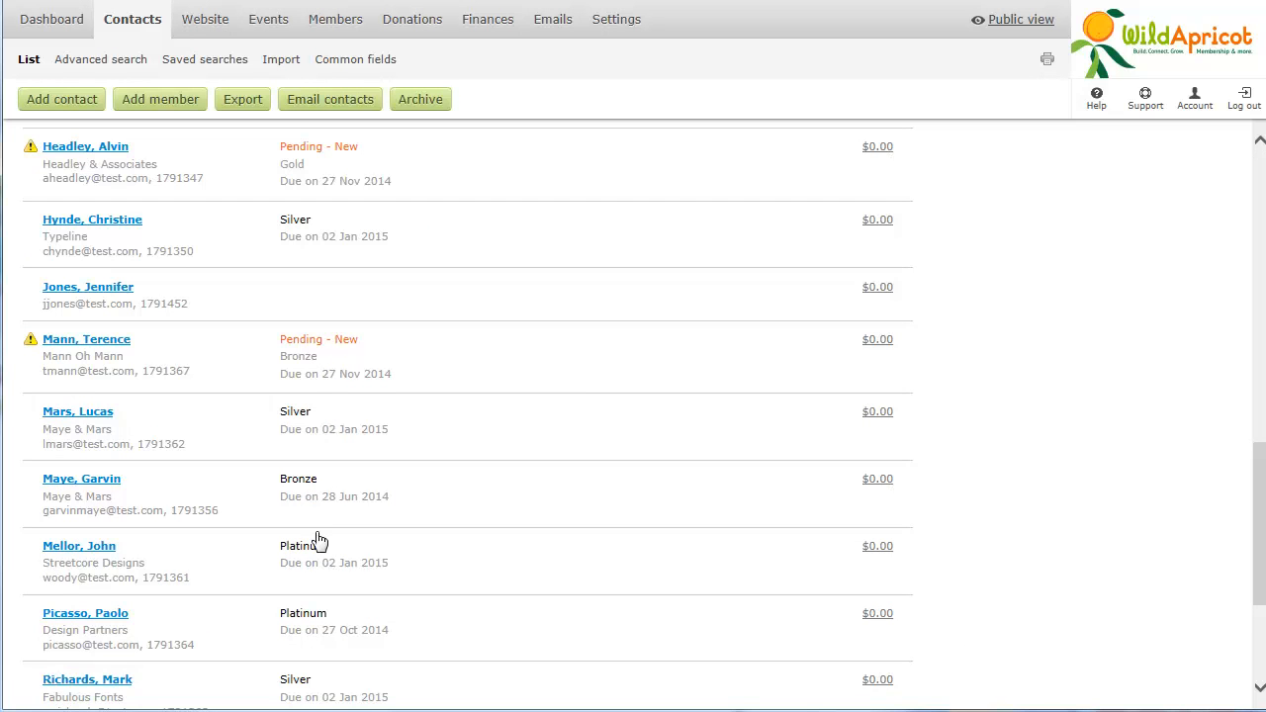
left_click(91, 289)
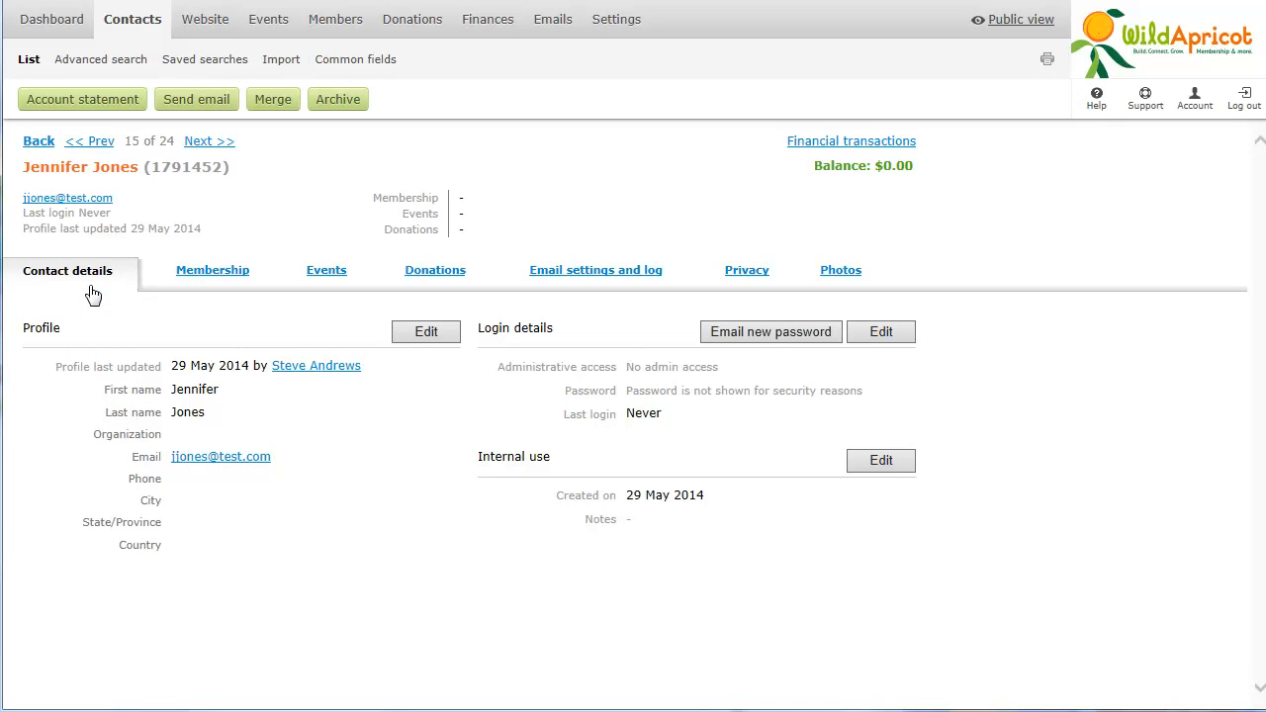
left_click(227, 276)
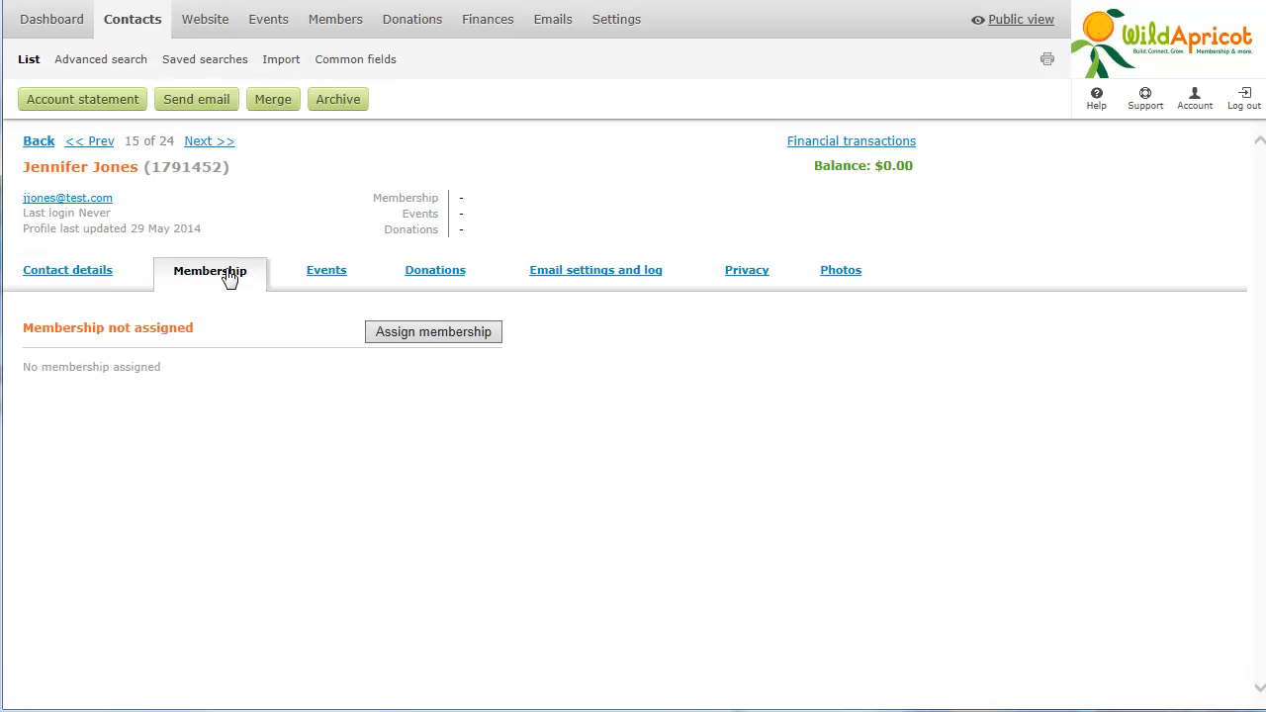
left_click(427, 338)
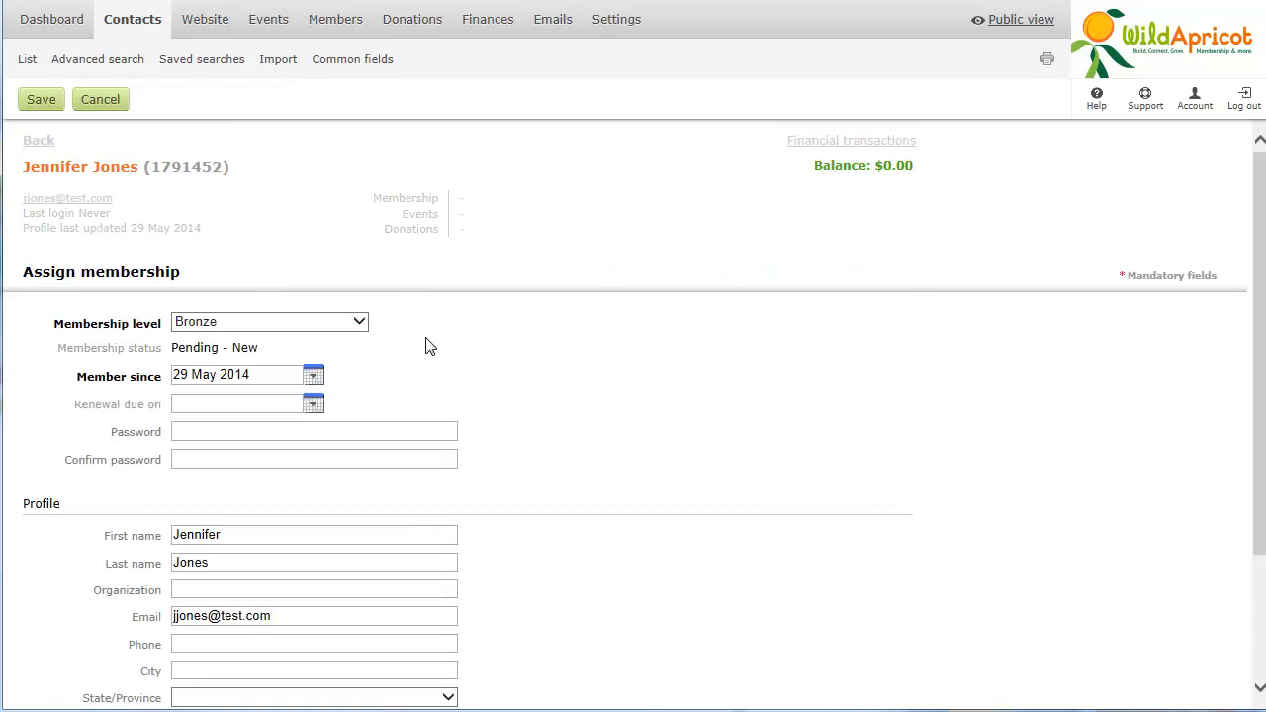
left_click(256, 326)
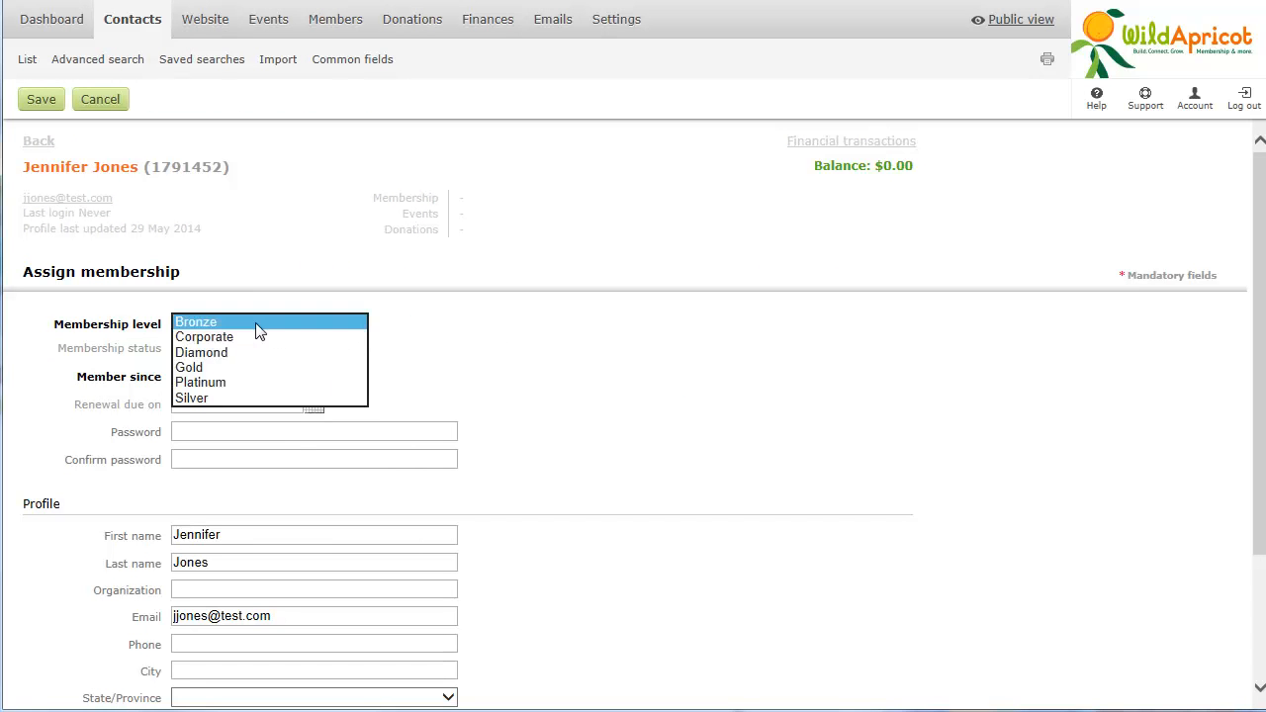
left_click(206, 398)
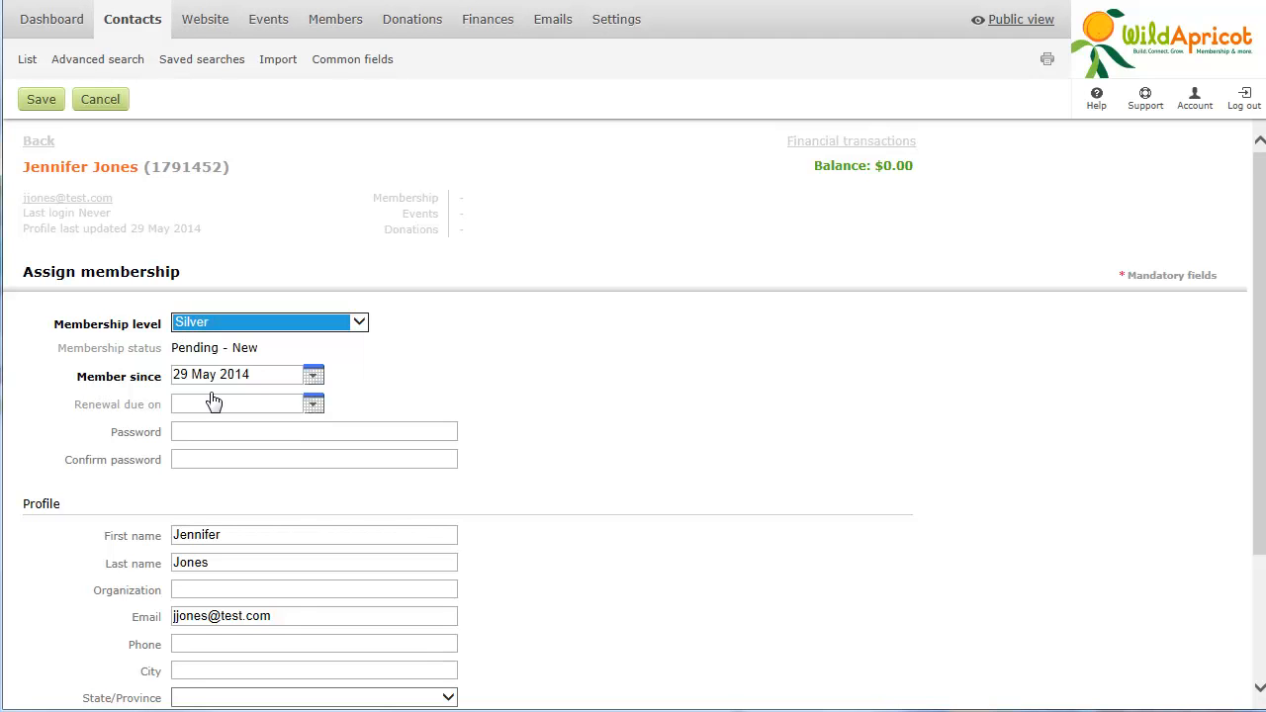
left_click(42, 103)
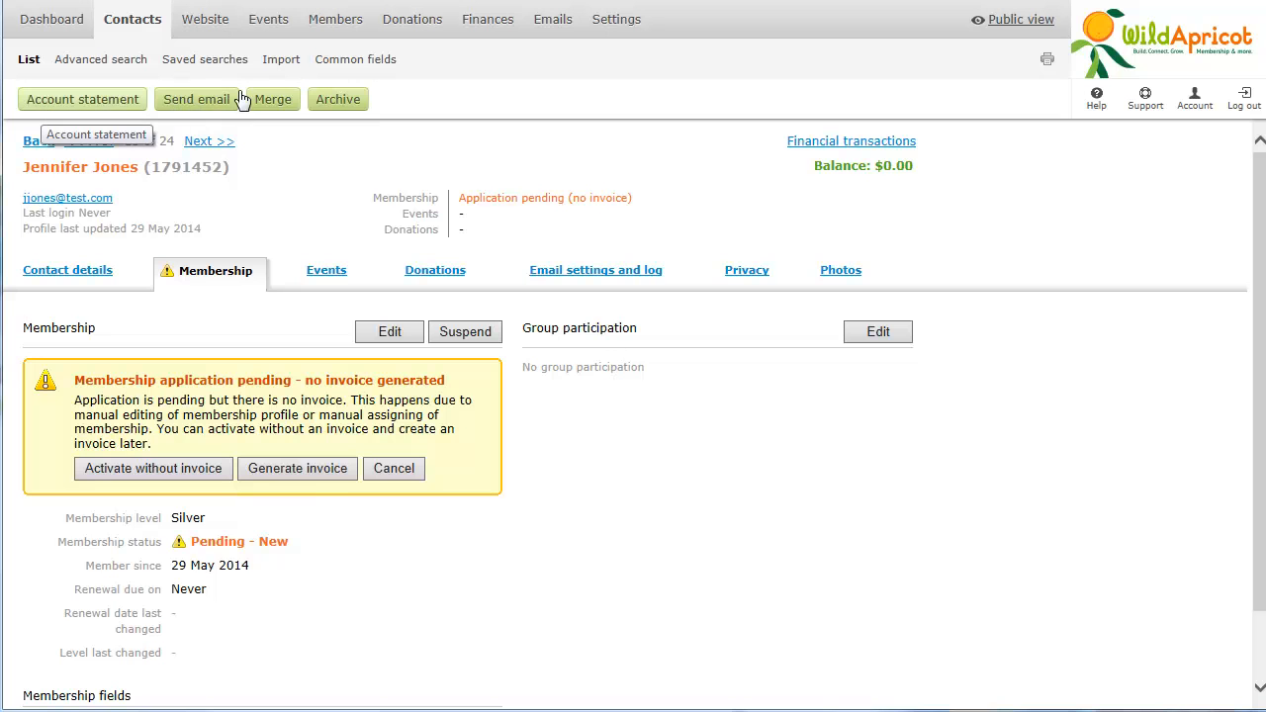
Upload the file "2012-12-10 Contacts International Association of Typographers.xml" from Downloads for a contact import
left_click(278, 61)
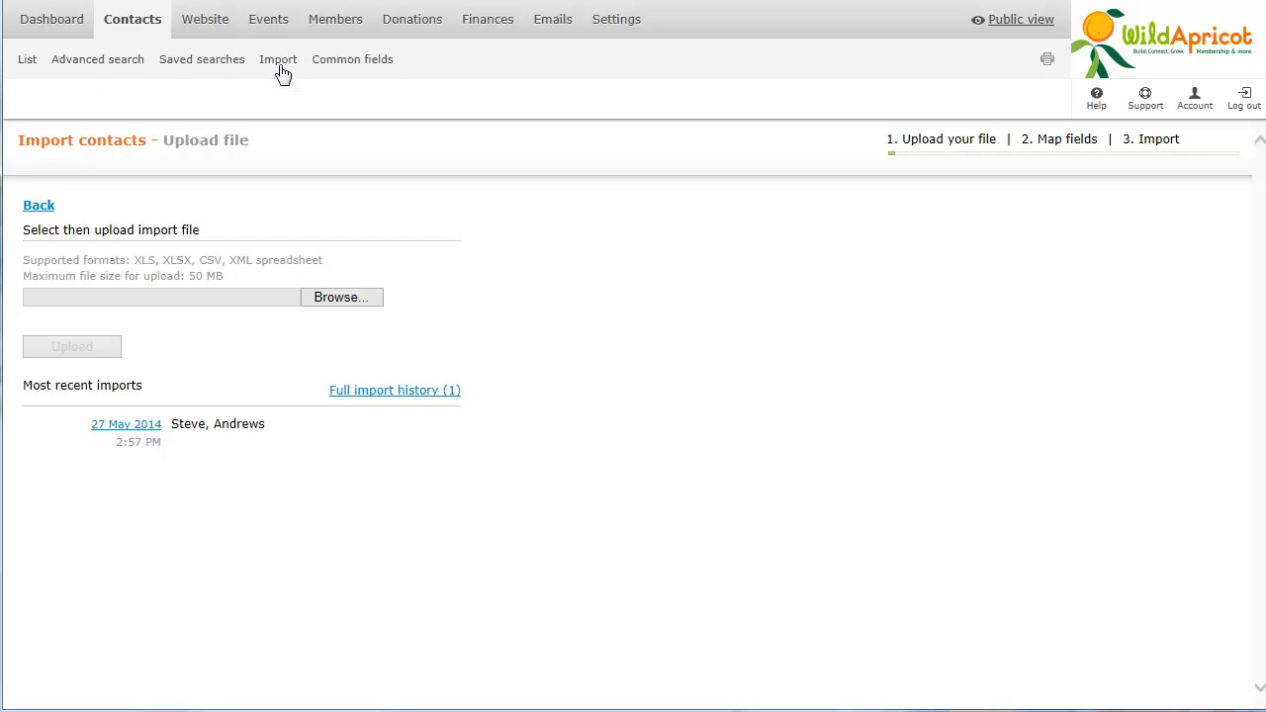
left_click(344, 301)
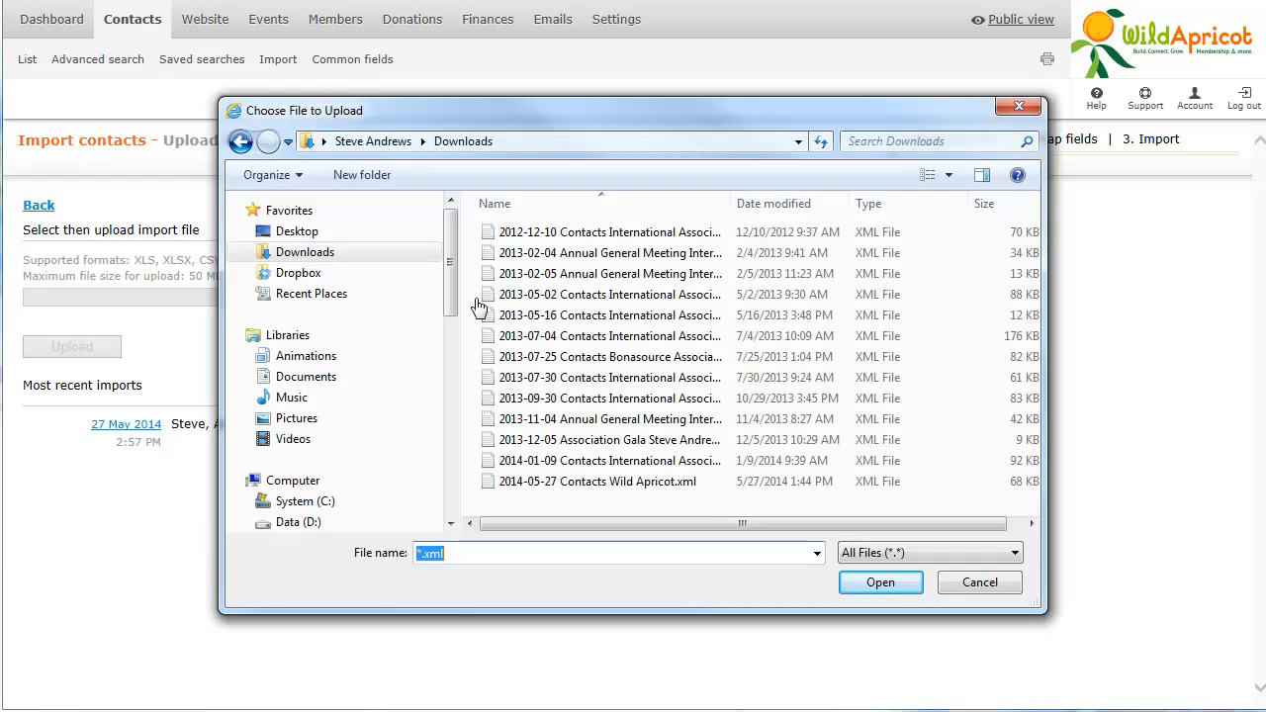
left_click(611, 237)
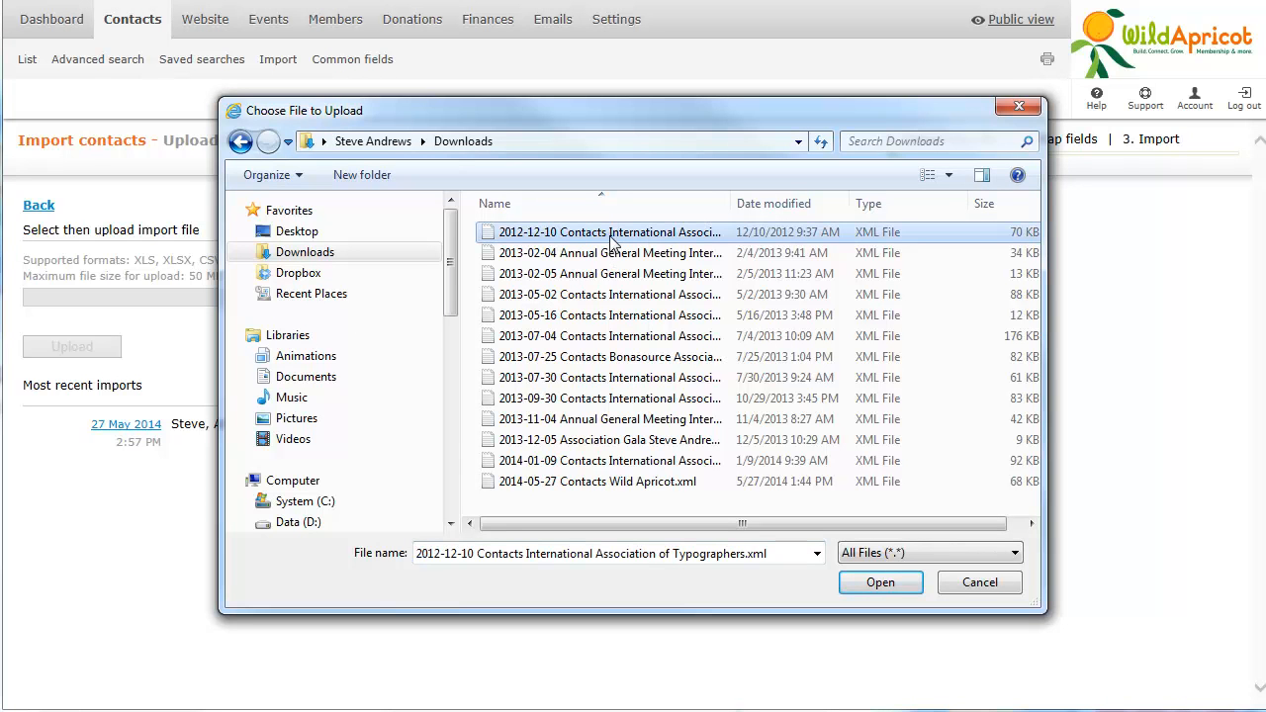
left_click(878, 583)
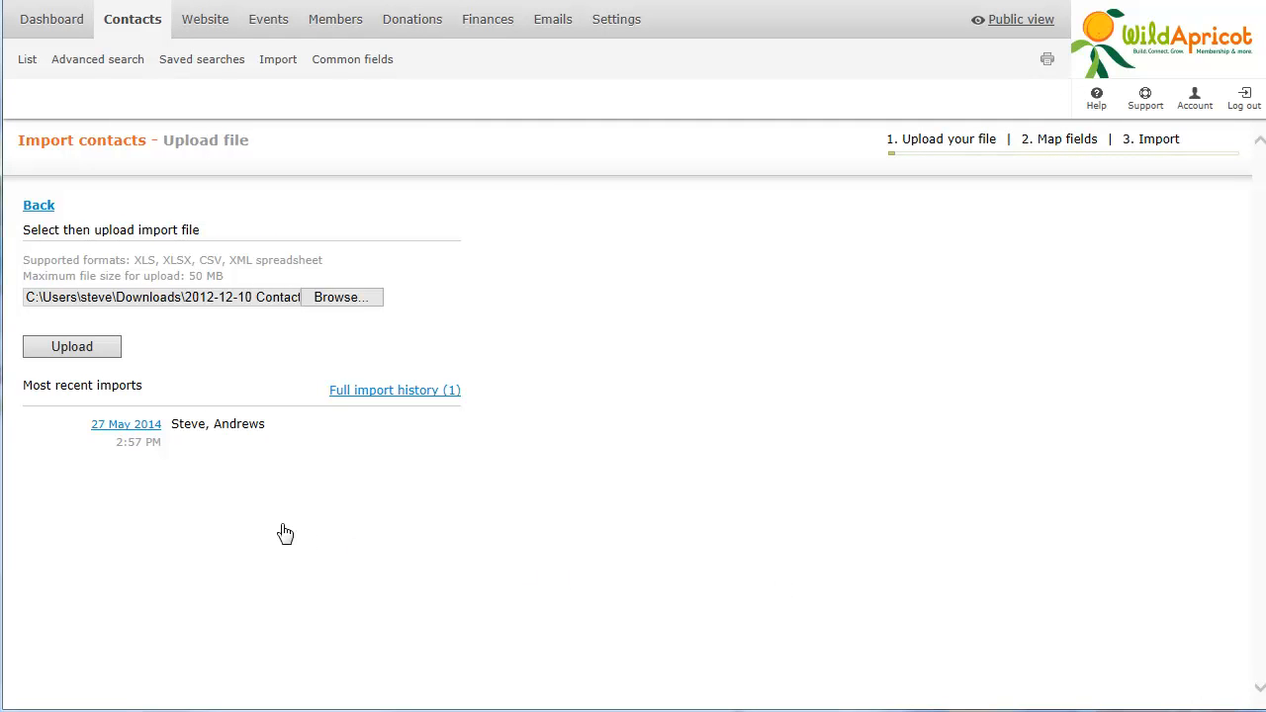
left_click(71, 346)
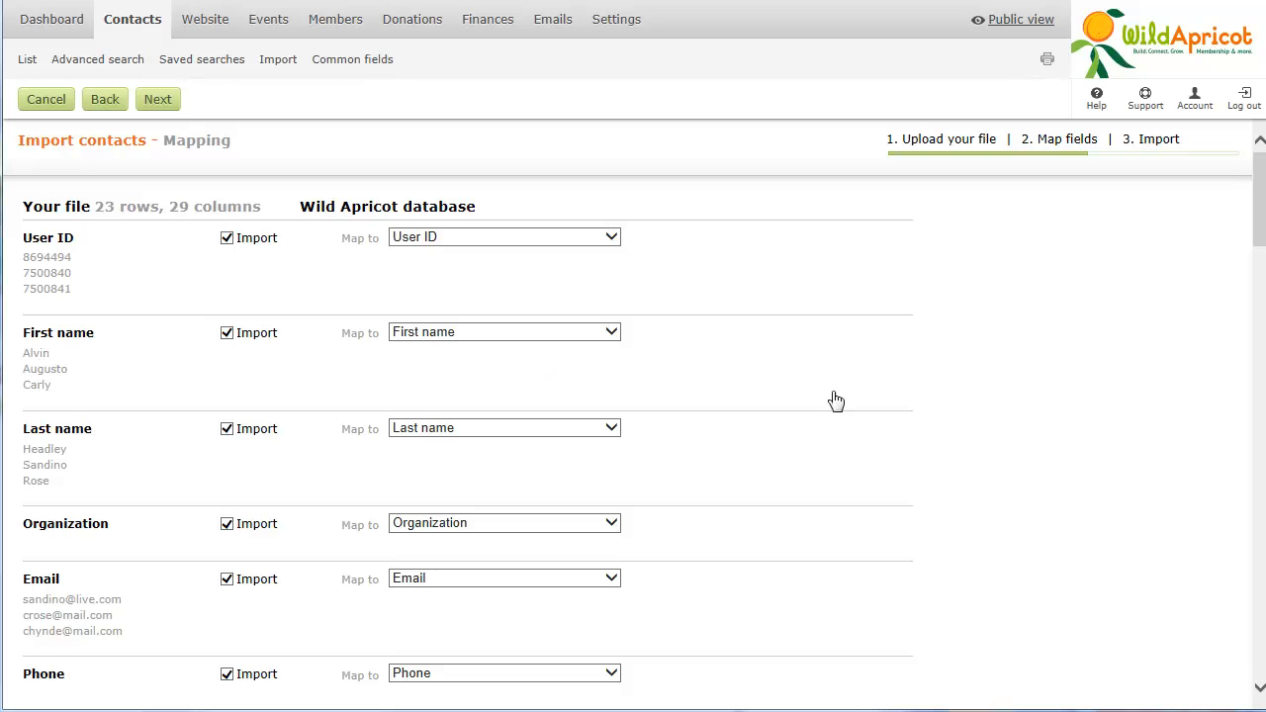
Review the import field mappings down to the membership fields, accept them and start the contact import
left_click(1263, 653)
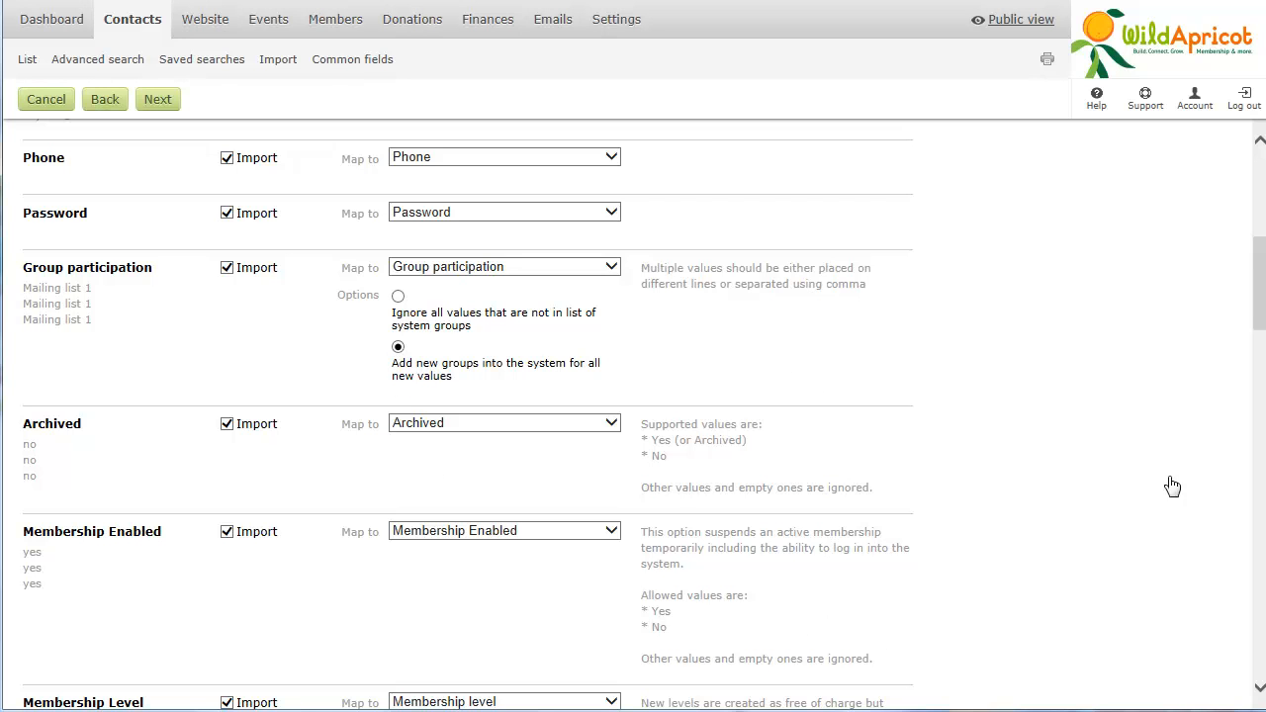
left_click(1260, 631)
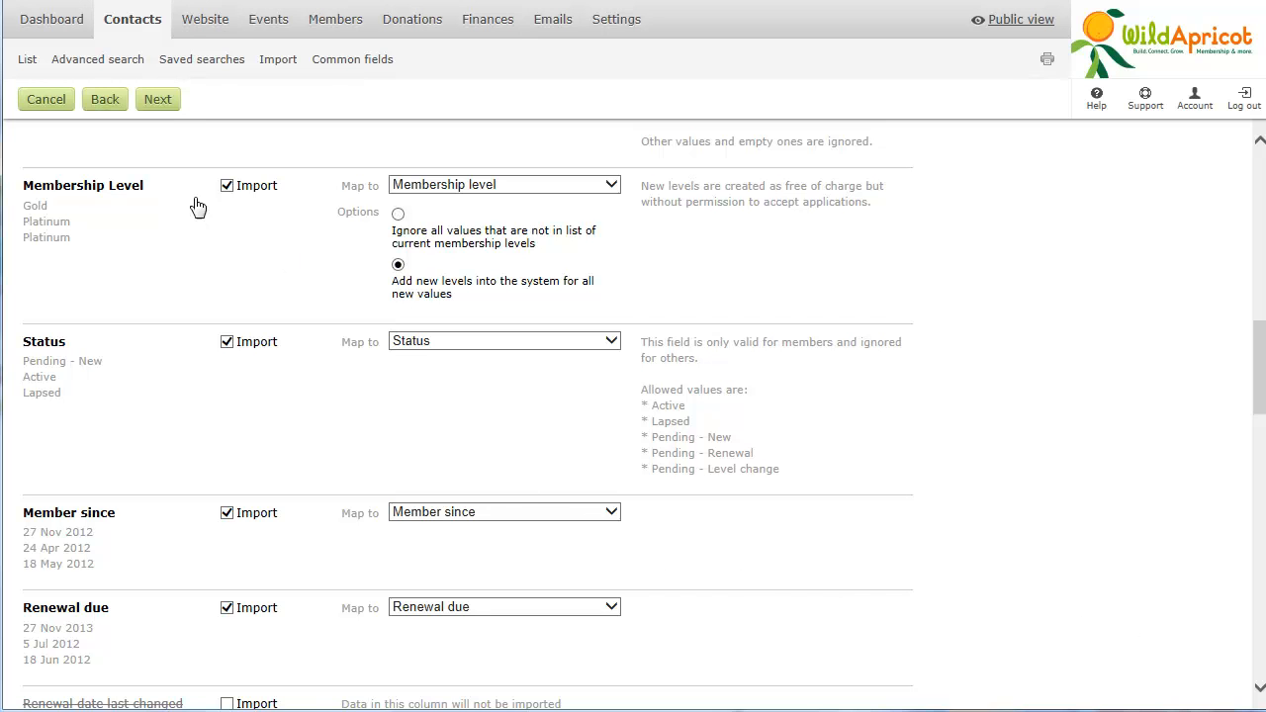
left_click(163, 103)
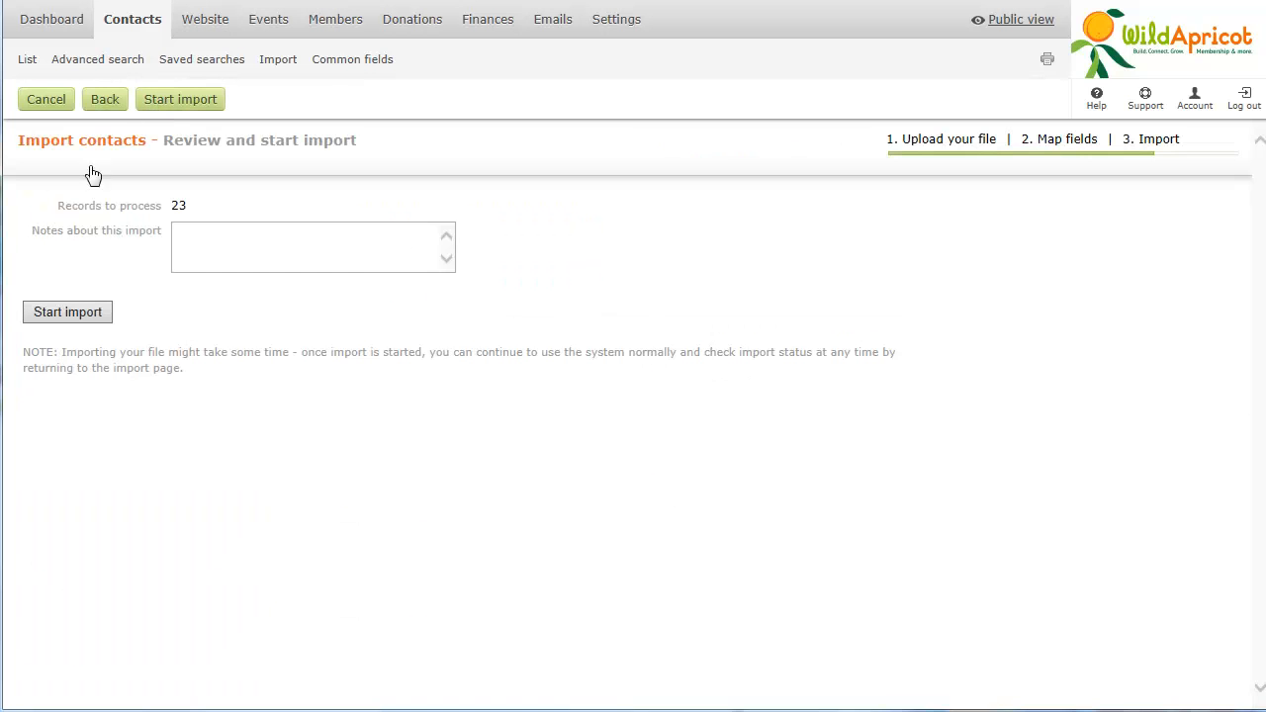
left_click(67, 312)
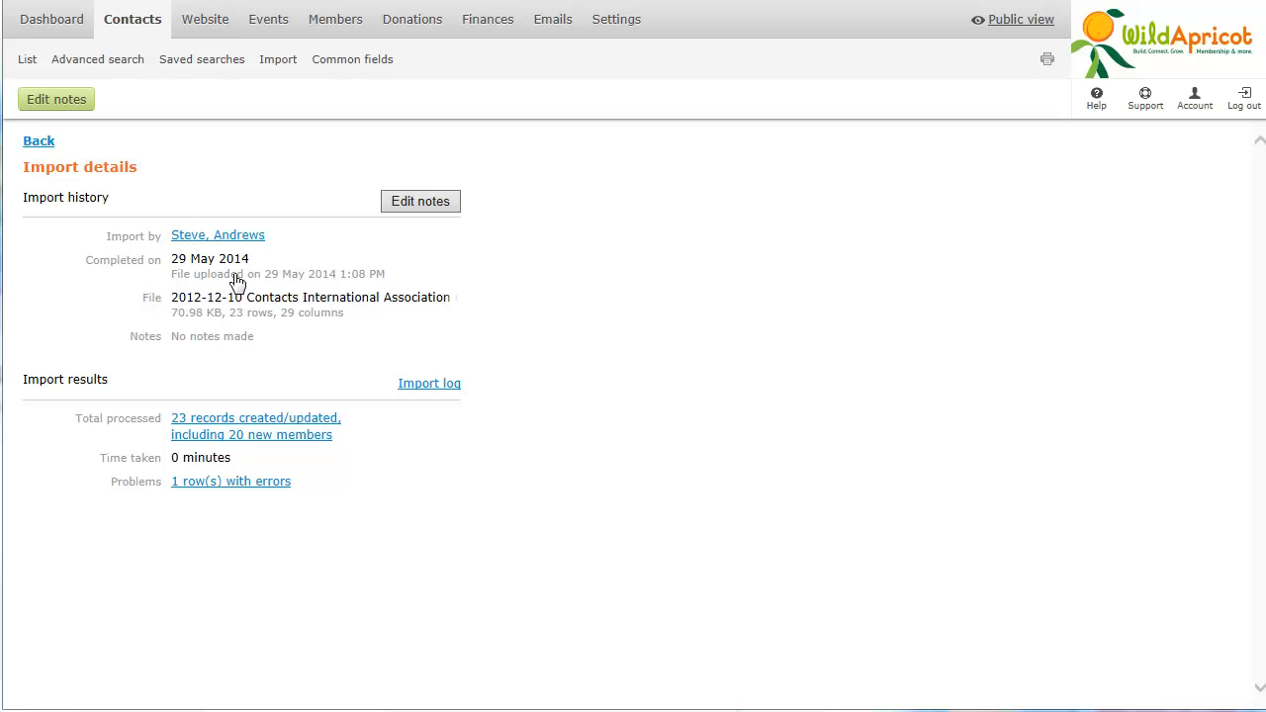
Create a new member group named "Volunteer committee" and save it
mouse_move(328, 37)
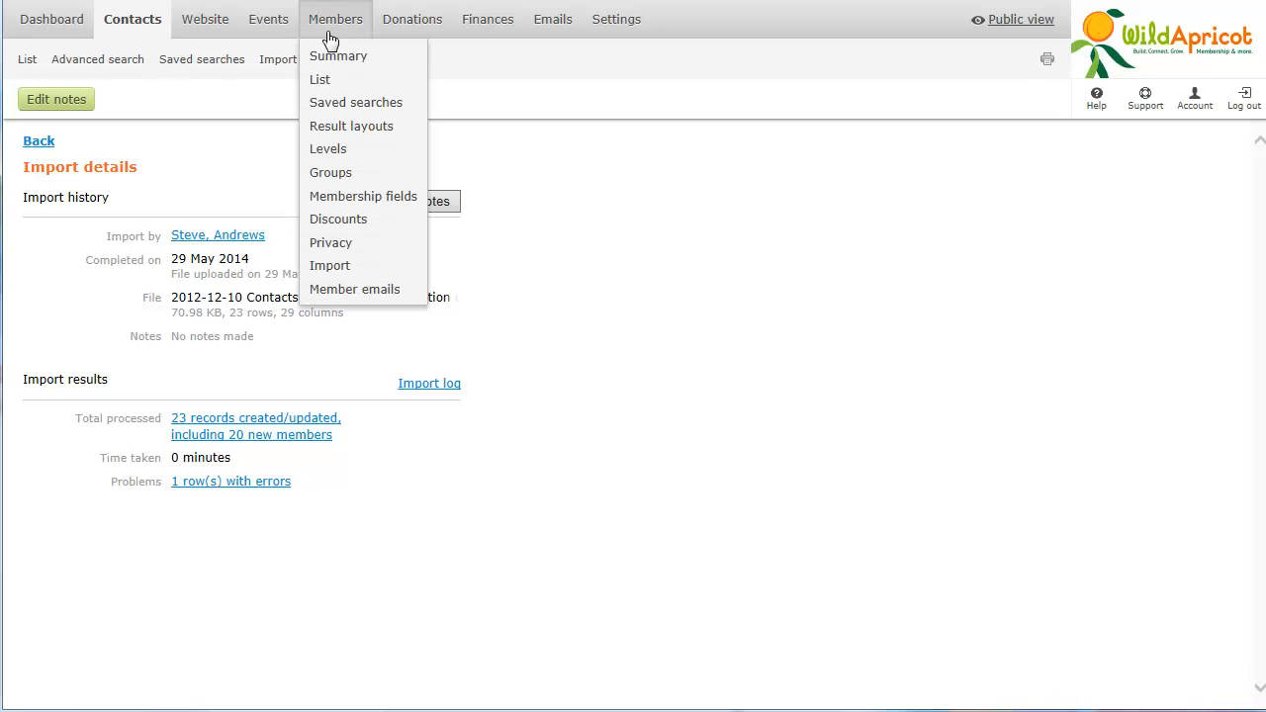
left_click(360, 174)
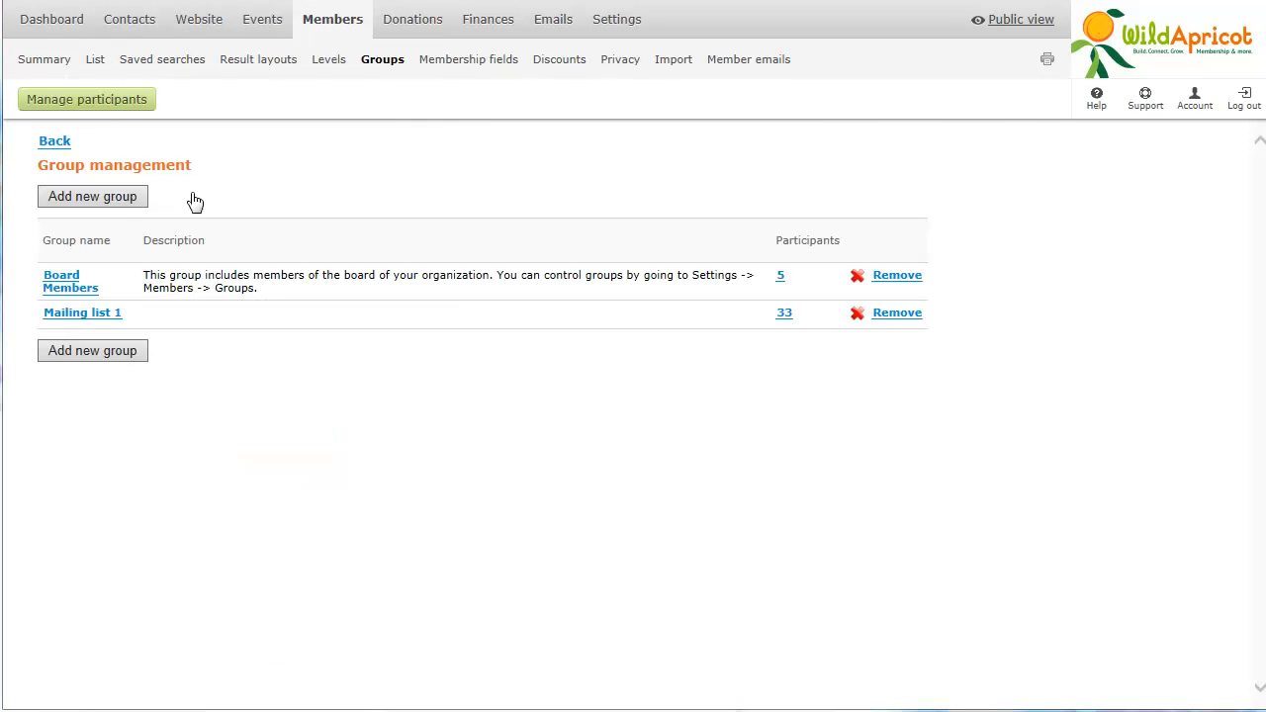
left_click(71, 352)
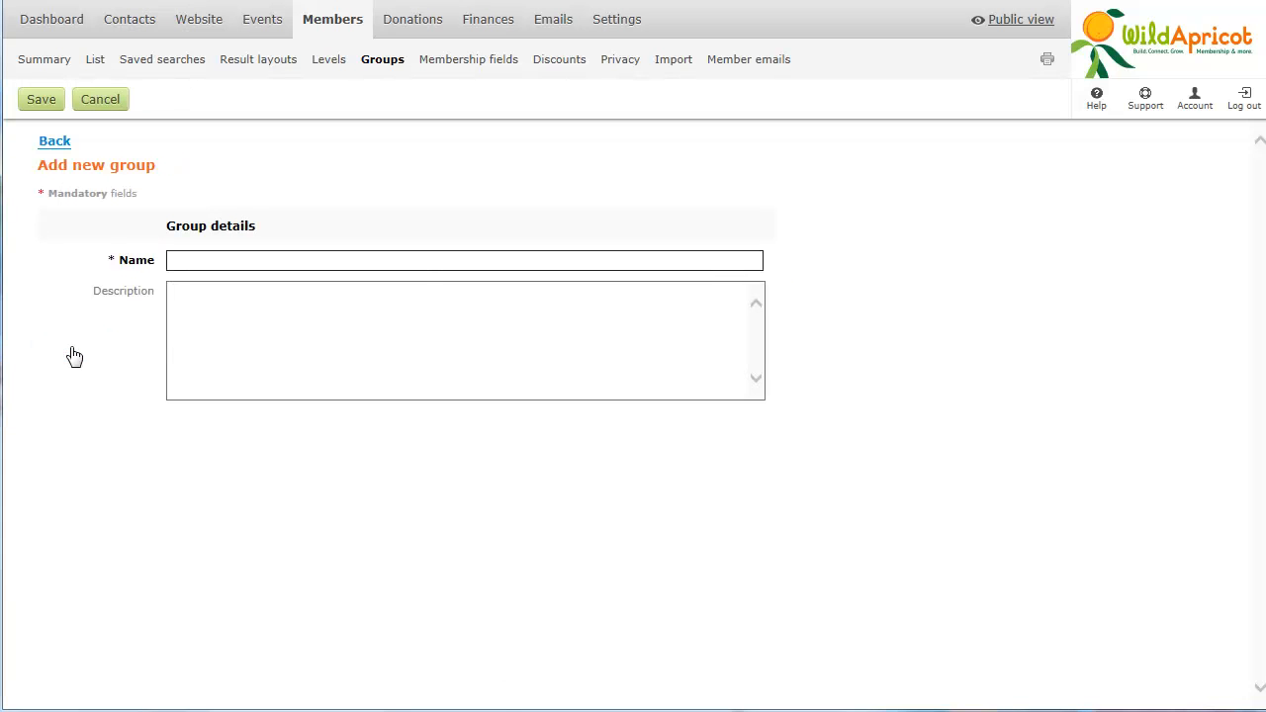
left_click(170, 261)
type("Volunteer committee")
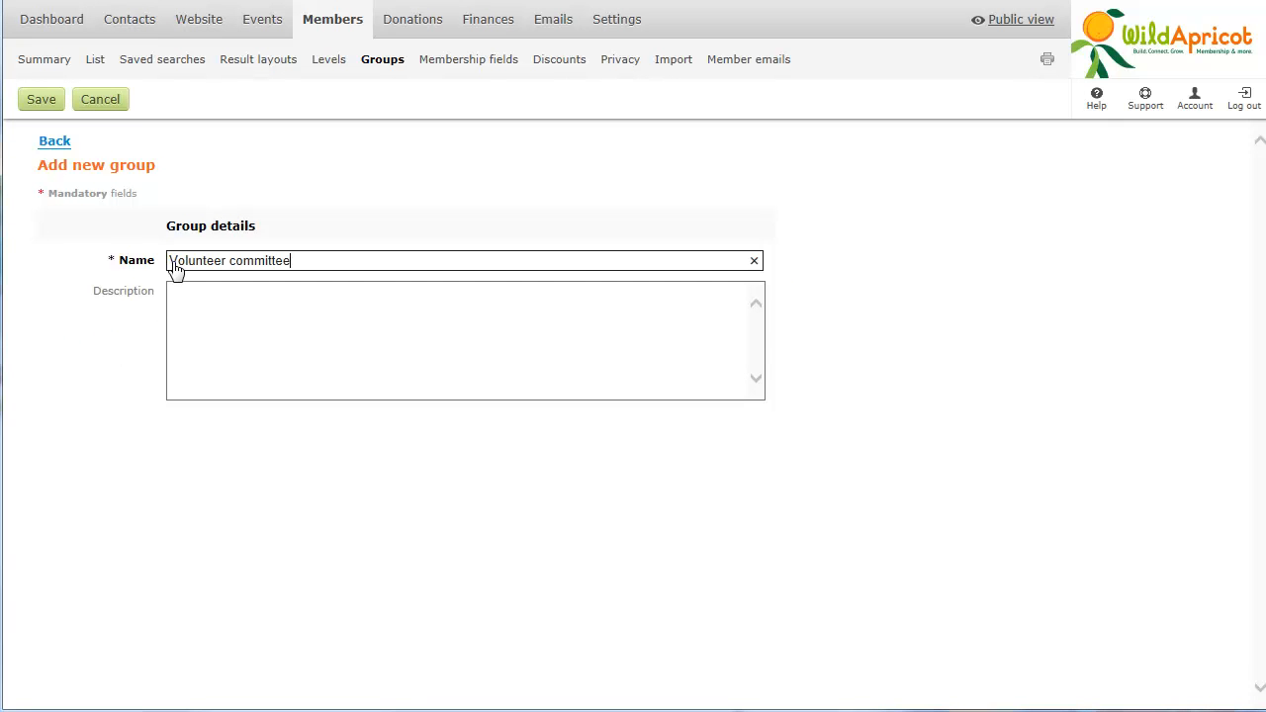
left_click(42, 107)
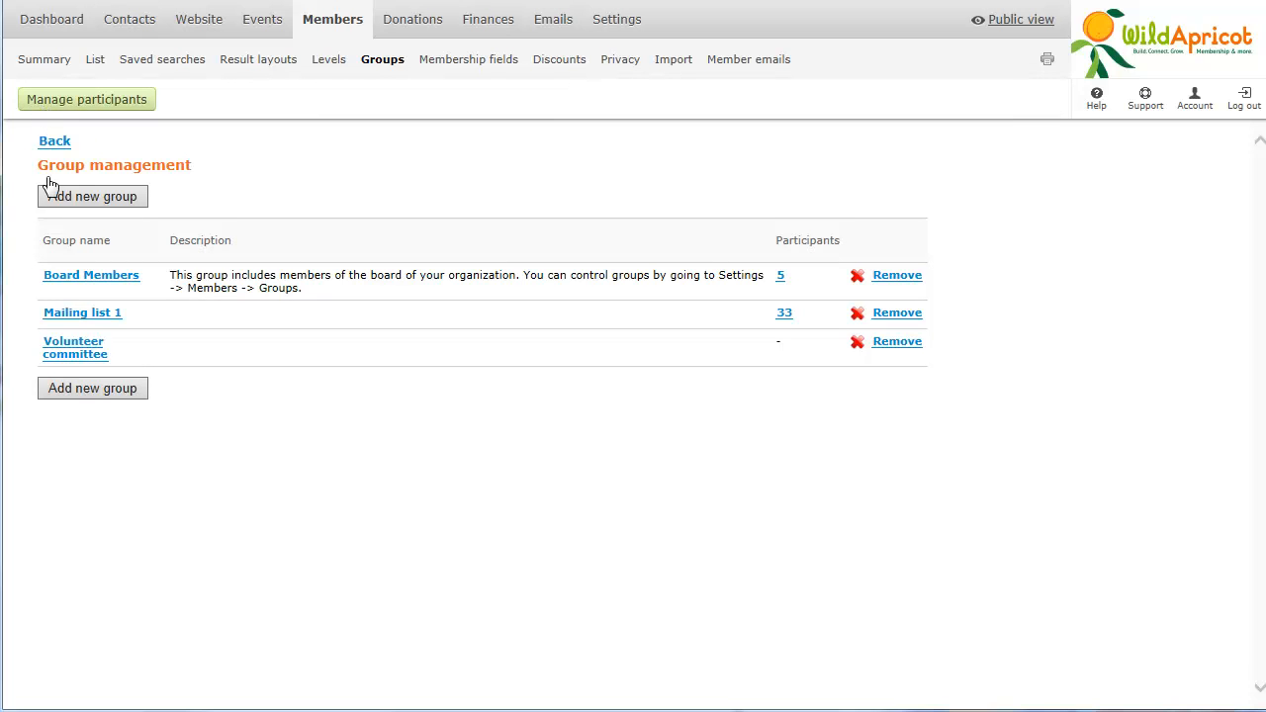
Add the 12th, 14th and 15th listed members as participants in the Volunteer committee group and save all changes
left_click(52, 353)
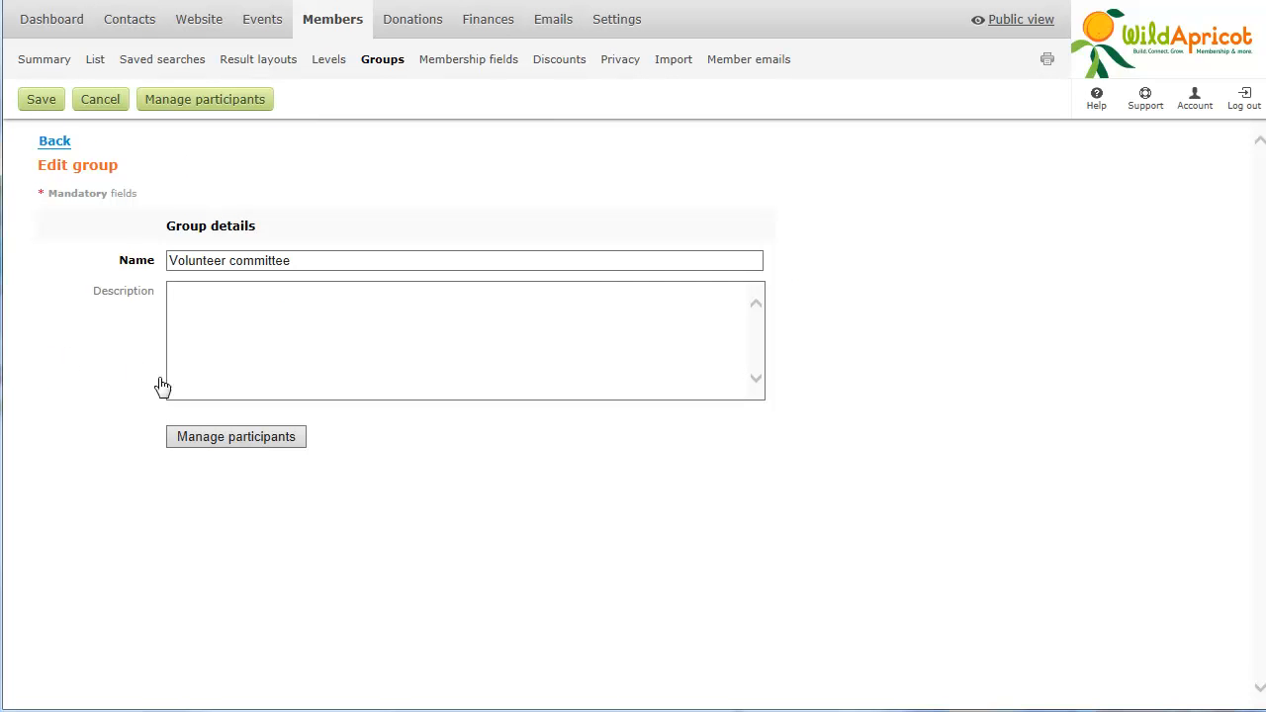
left_click(188, 444)
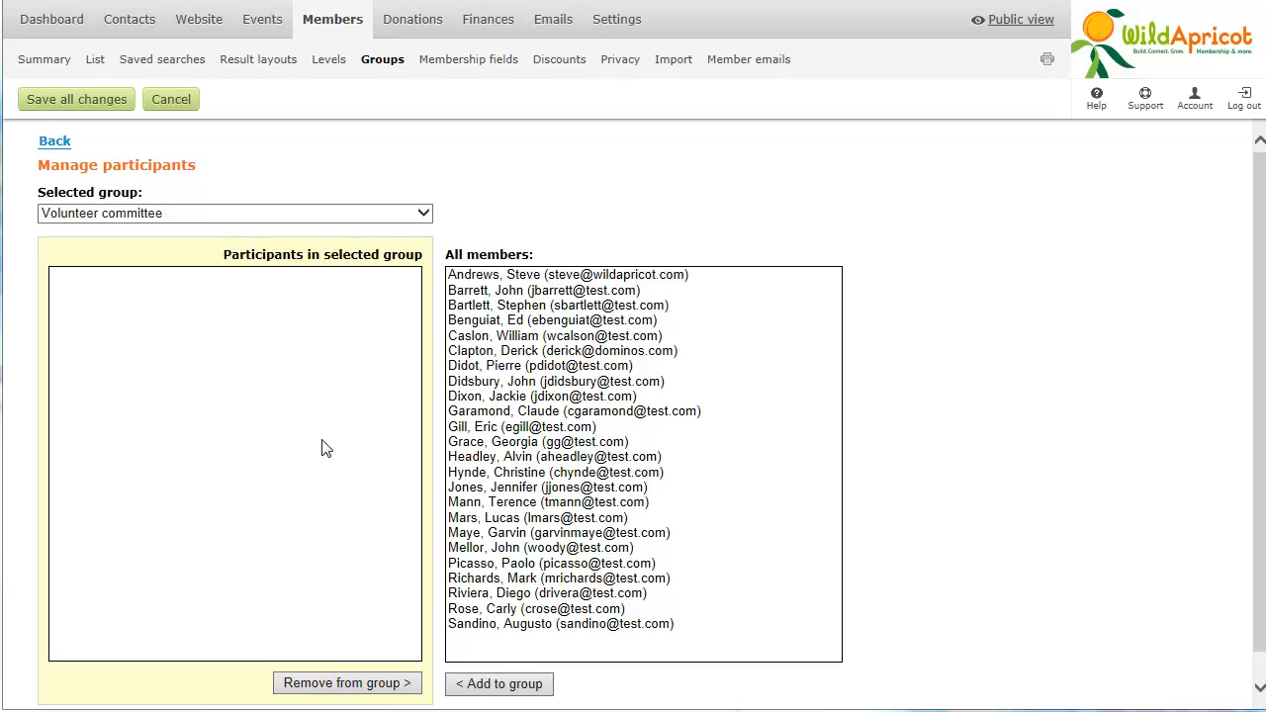
left_click(458, 444)
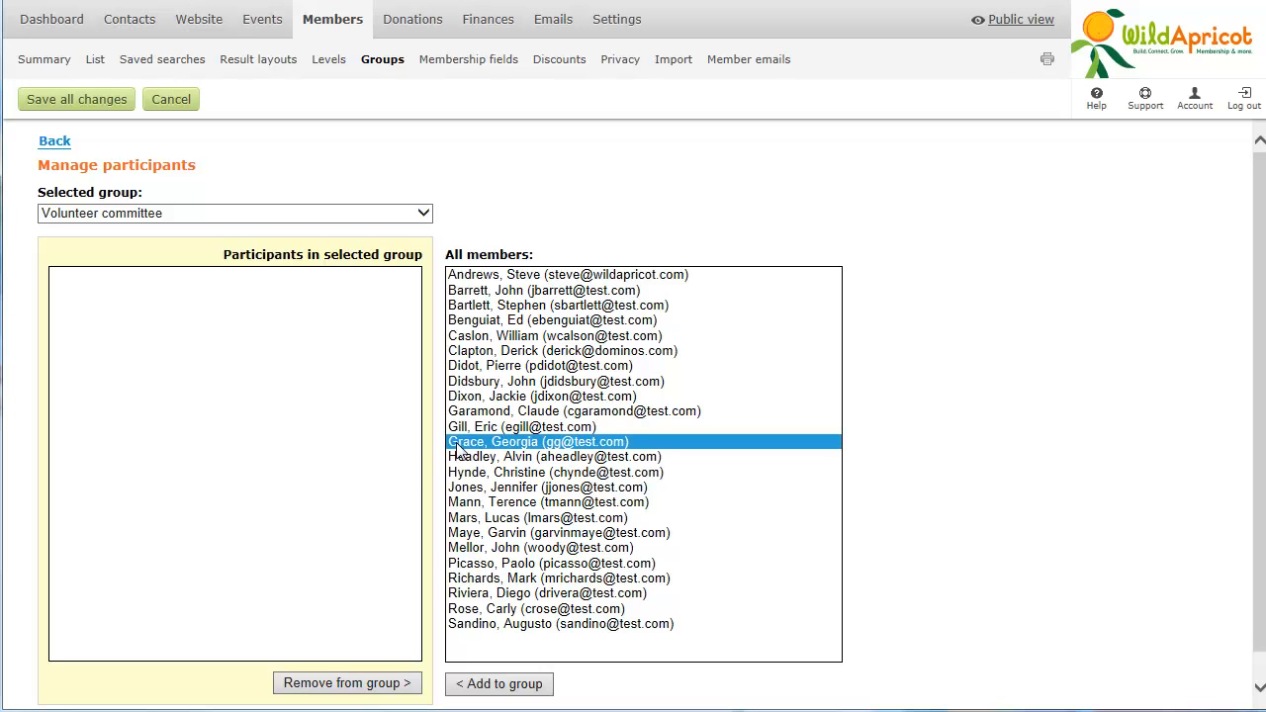
left_click(514, 474, "ctrl")
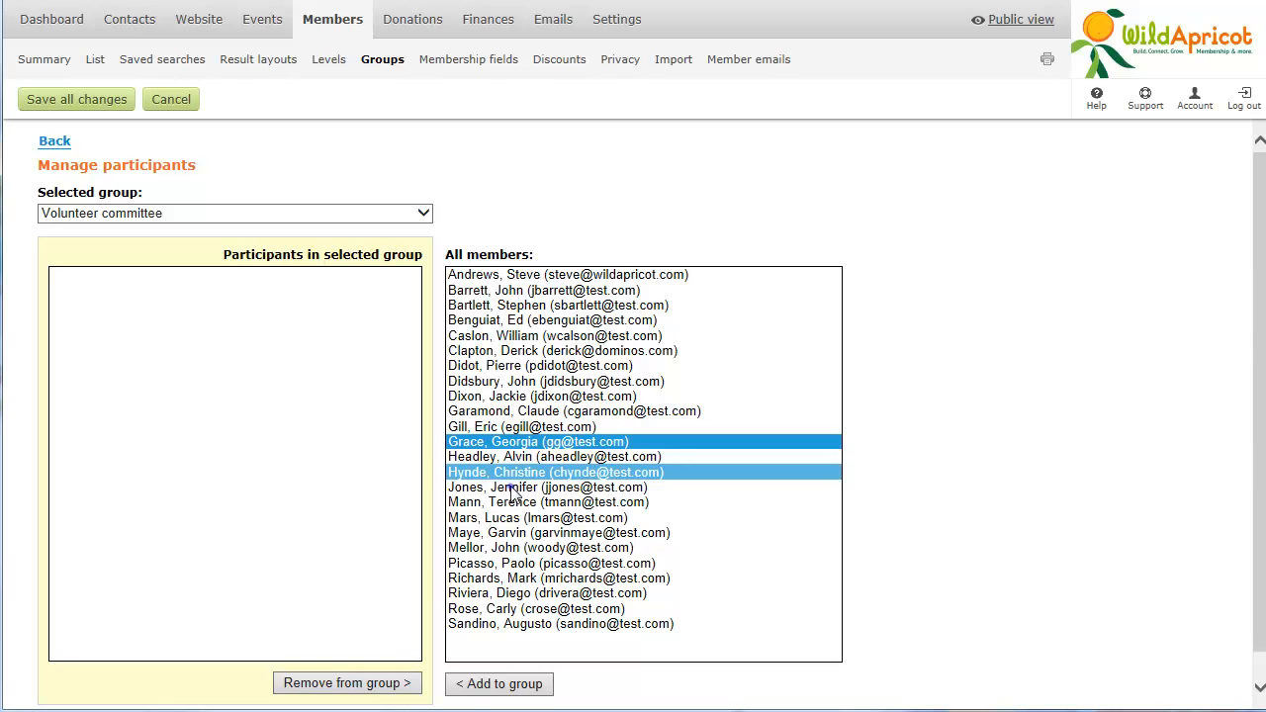
left_click(512, 487, "ctrl")
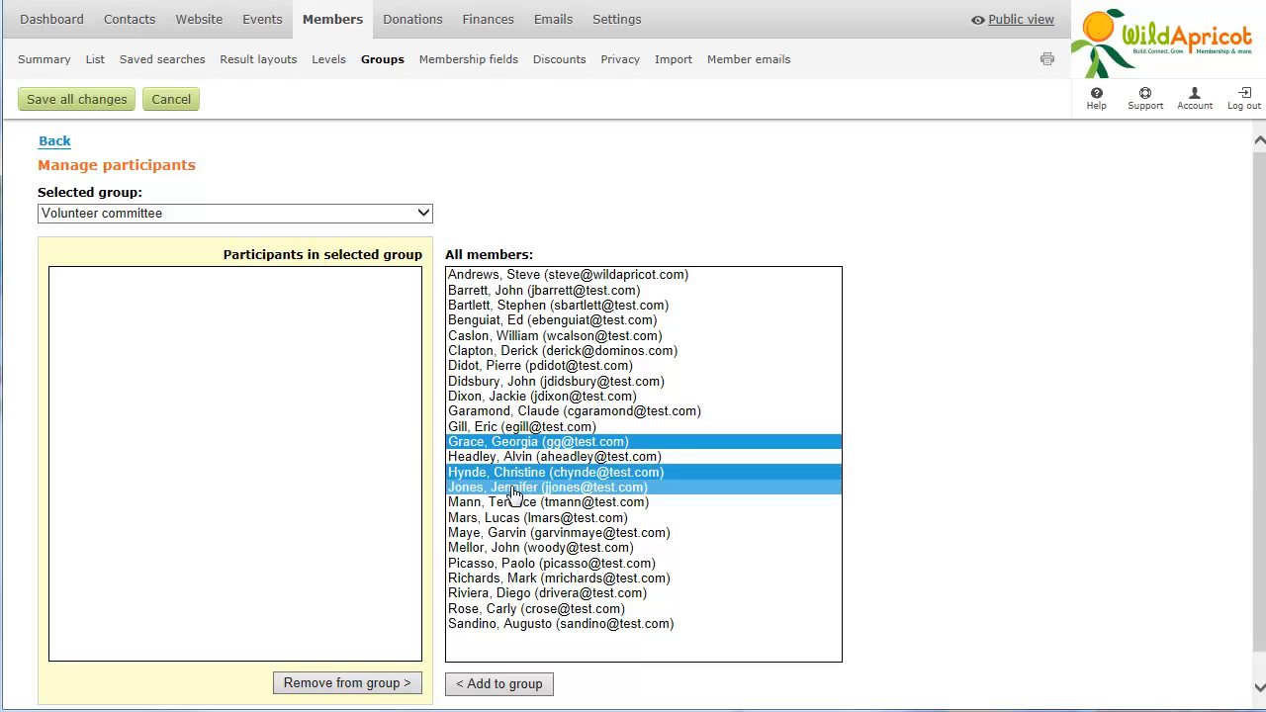
left_click(485, 682)
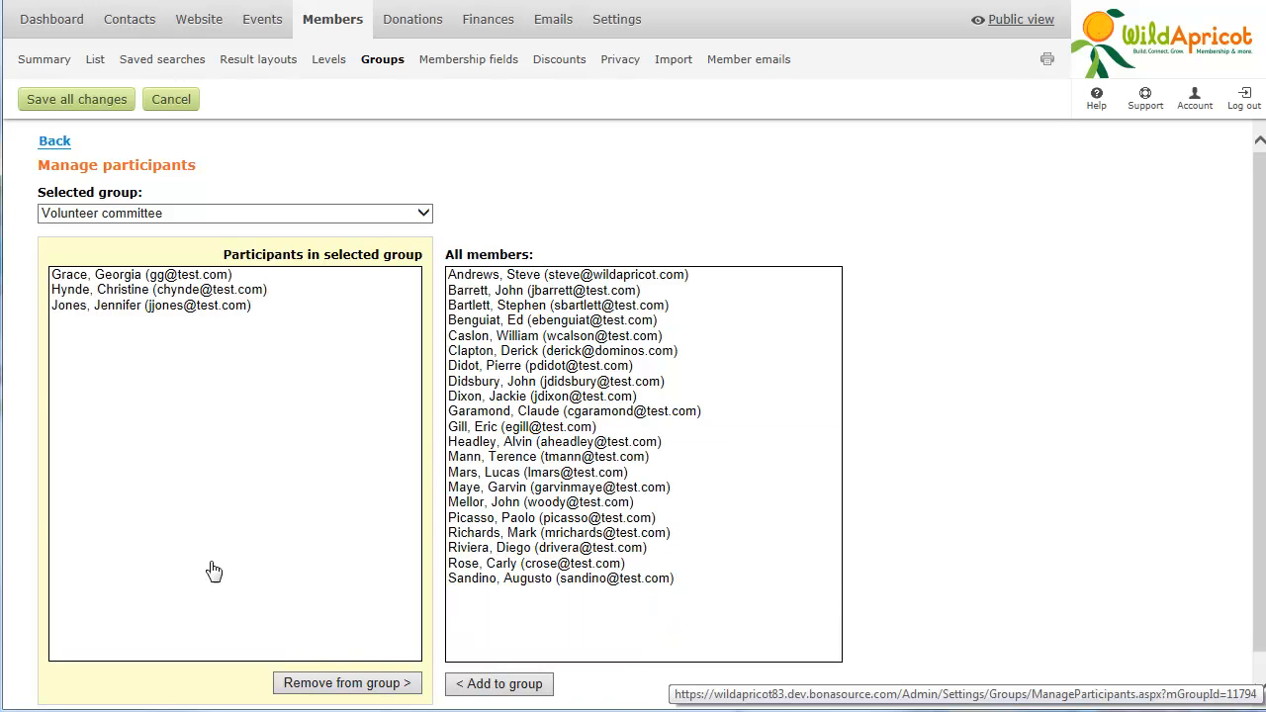
left_click(83, 99)
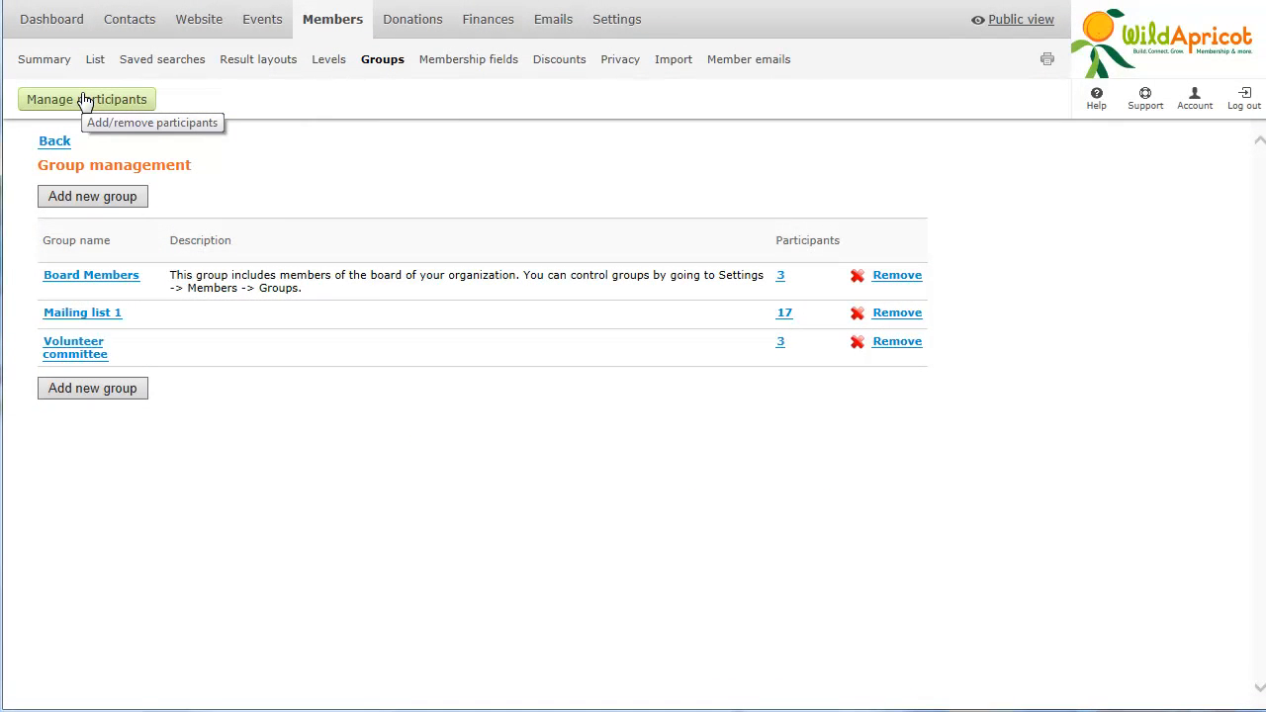
Search the member list for "pending", and start an advanced member search with Membership level and Member status as criteria
left_click(95, 62)
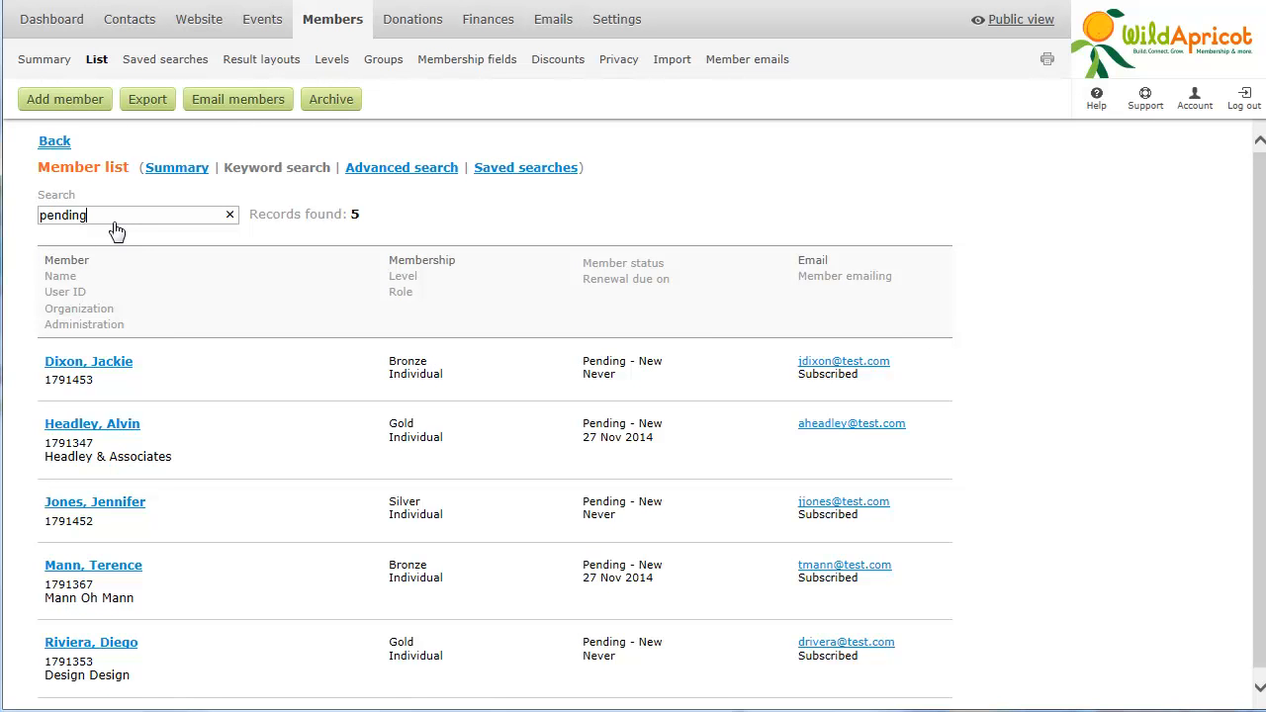
left_click(385, 168)
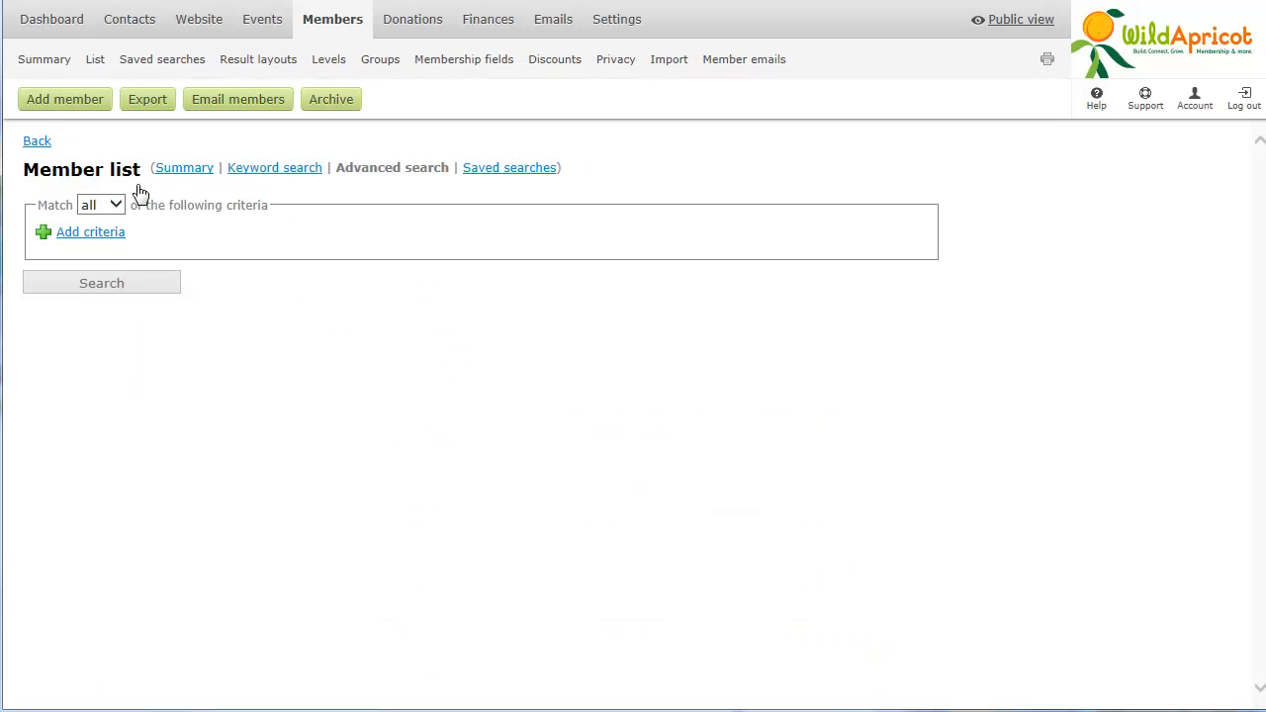
left_click(69, 238)
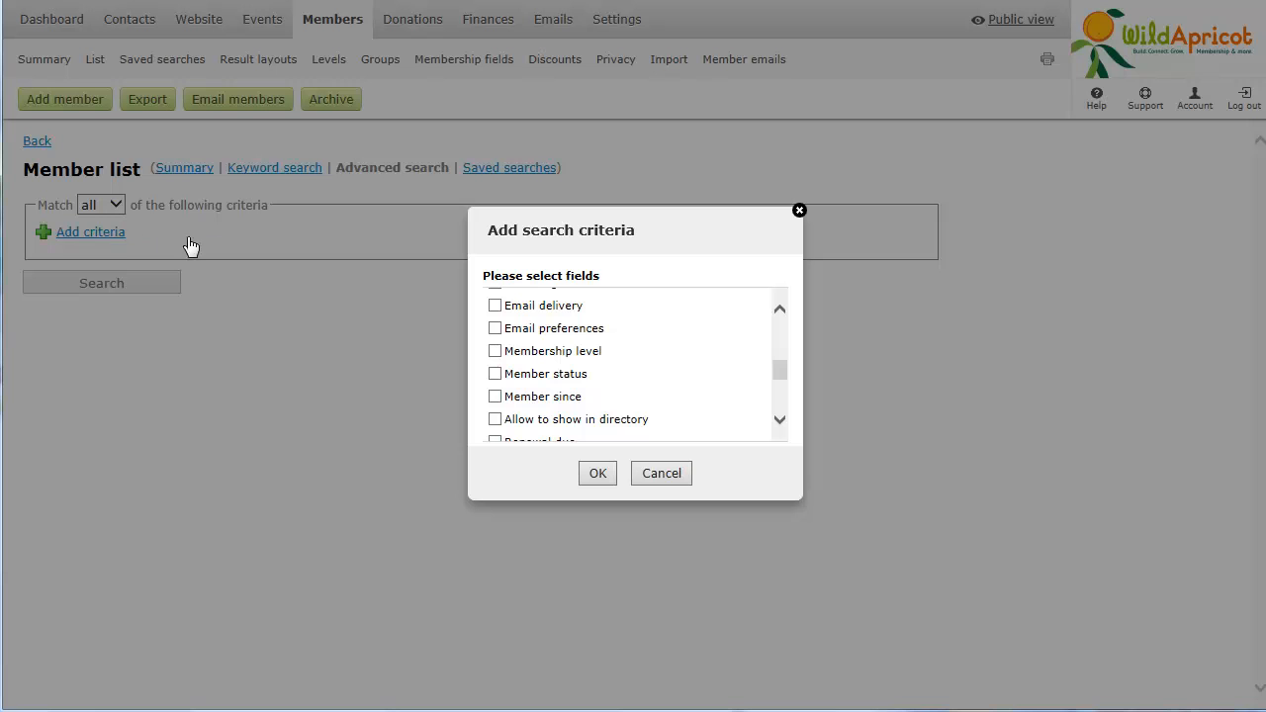
left_click(496, 355)
left_click(497, 378)
left_click(596, 474)
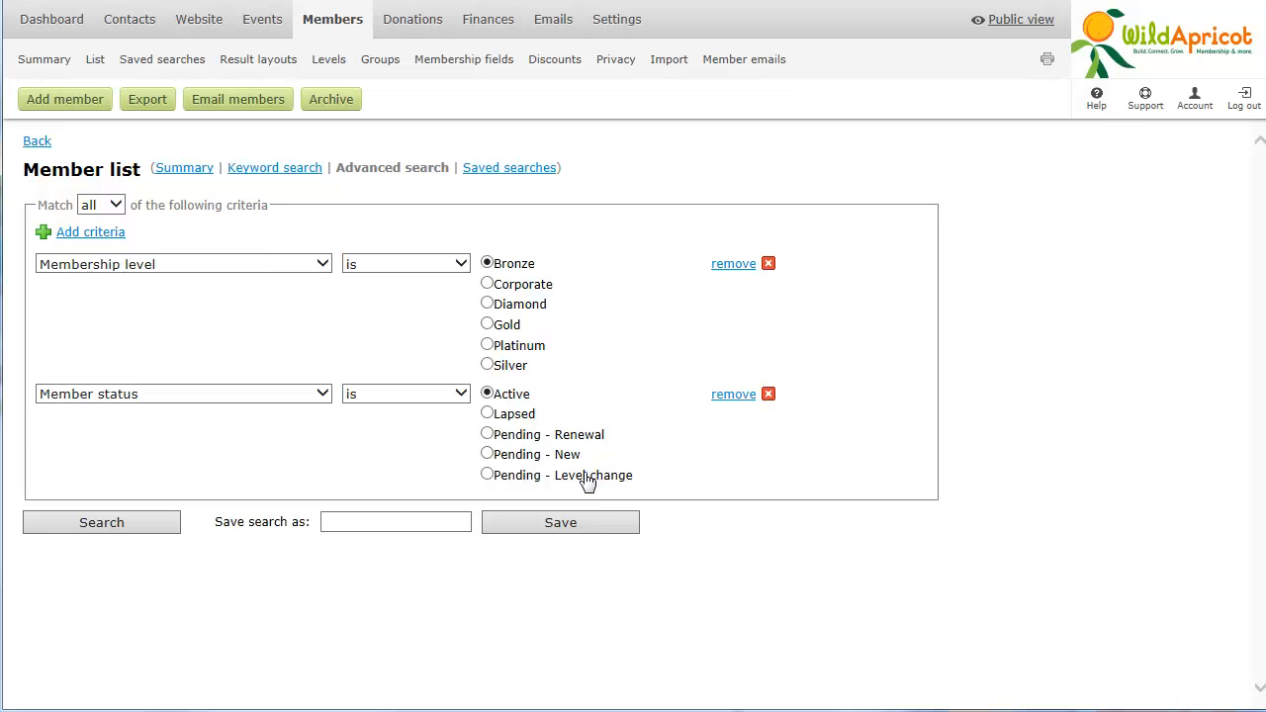
Set the membership level criterion to Platinum, save the search as "Active Platinum members" and run it
left_click(488, 346)
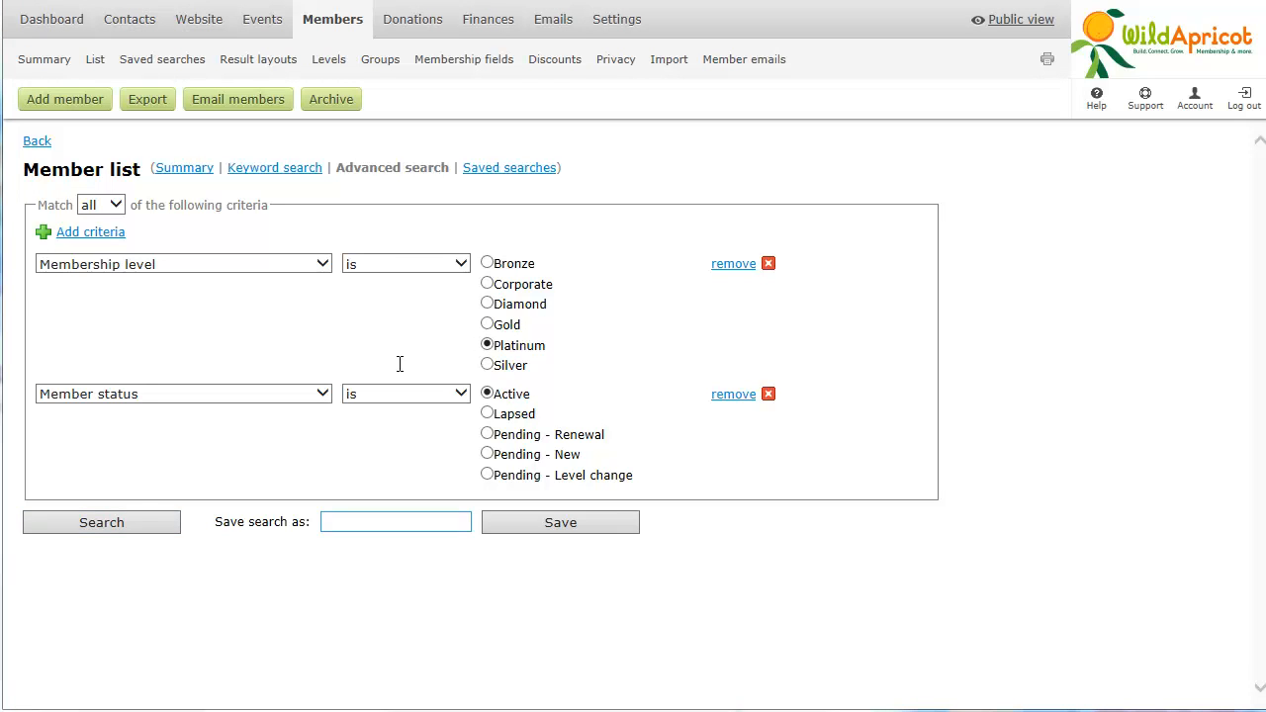
left_click(329, 525)
type("Active Platinum members")
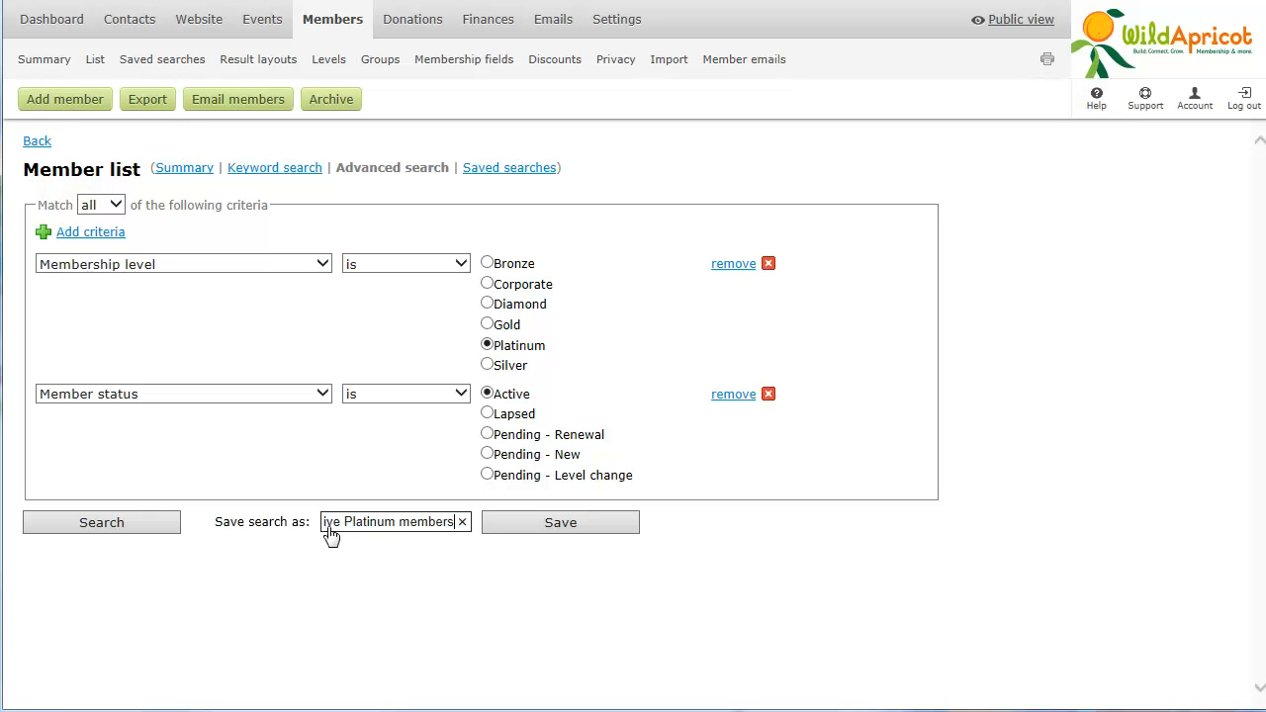
left_click(509, 532)
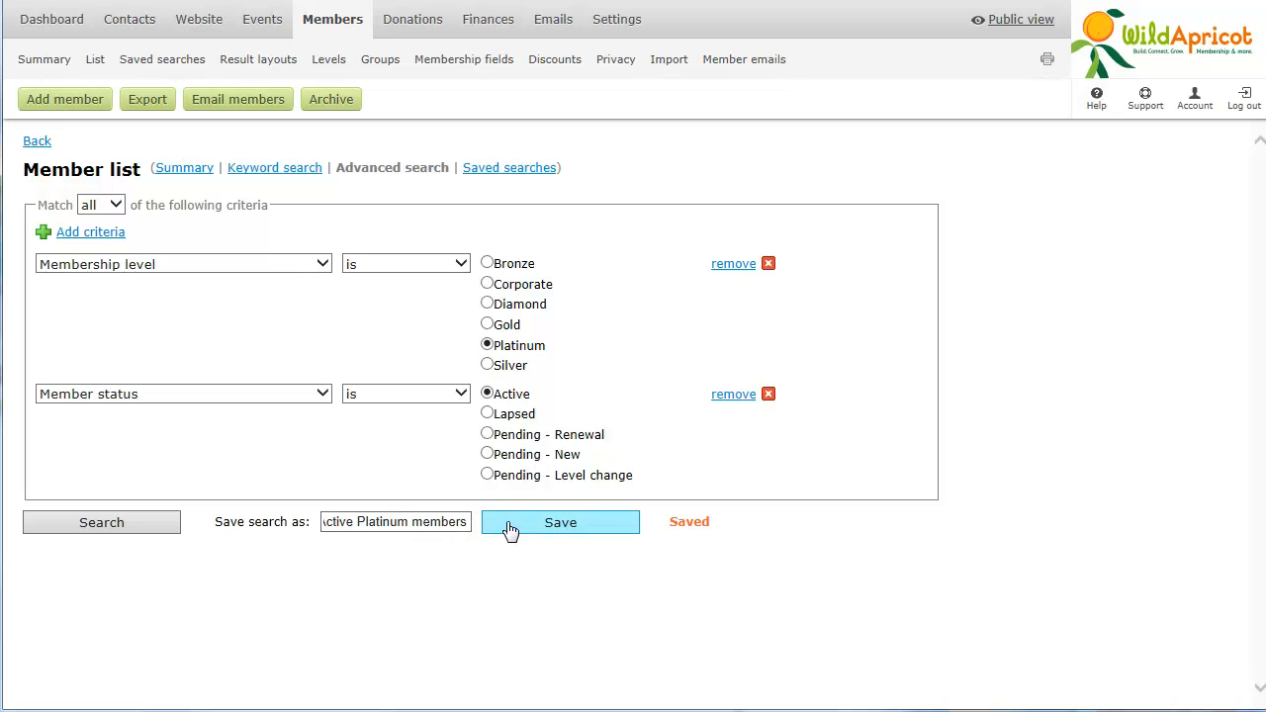
left_click(139, 524)
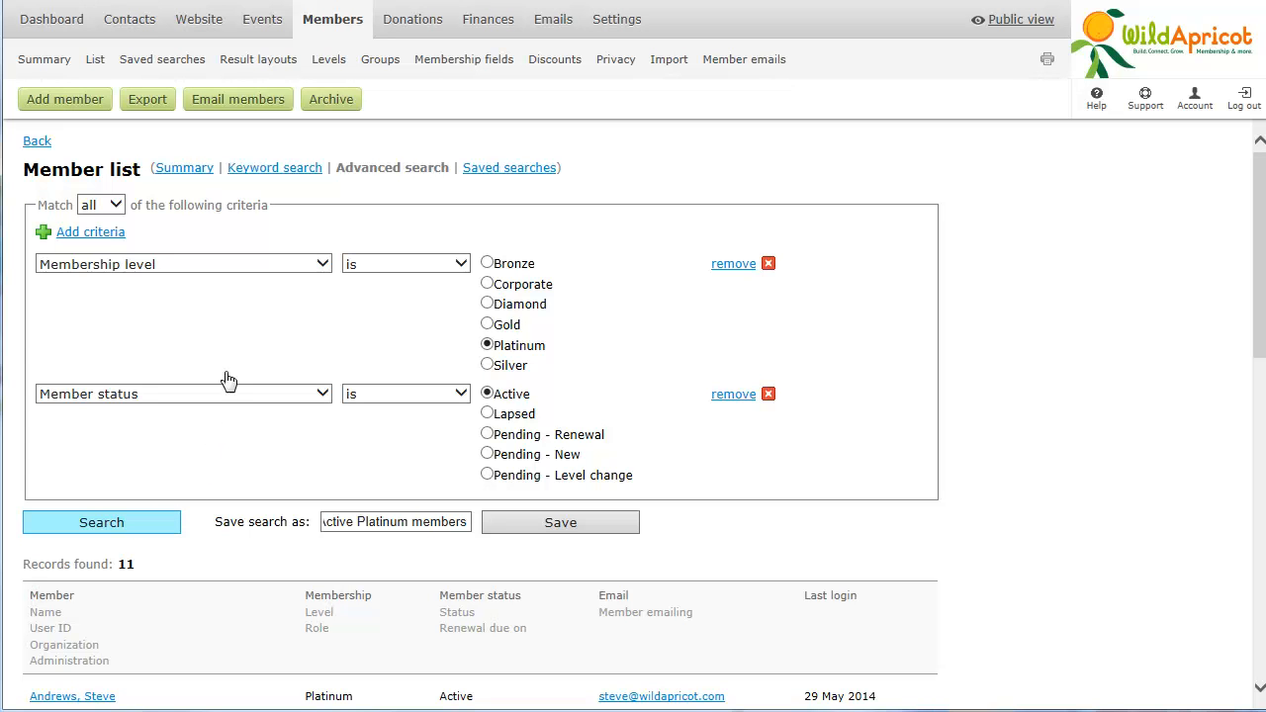
Start a new email to the members found, using the Announcement Orange template
left_click(245, 103)
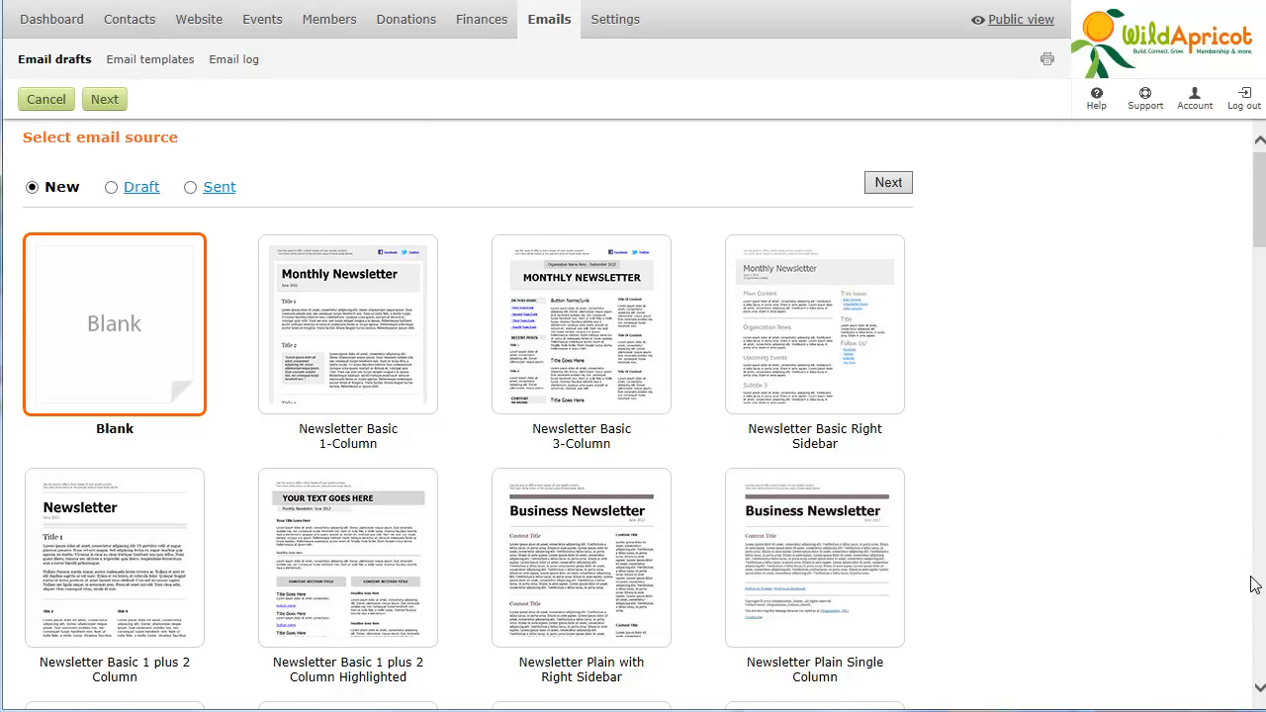
scroll(1256, 643, "down", 10)
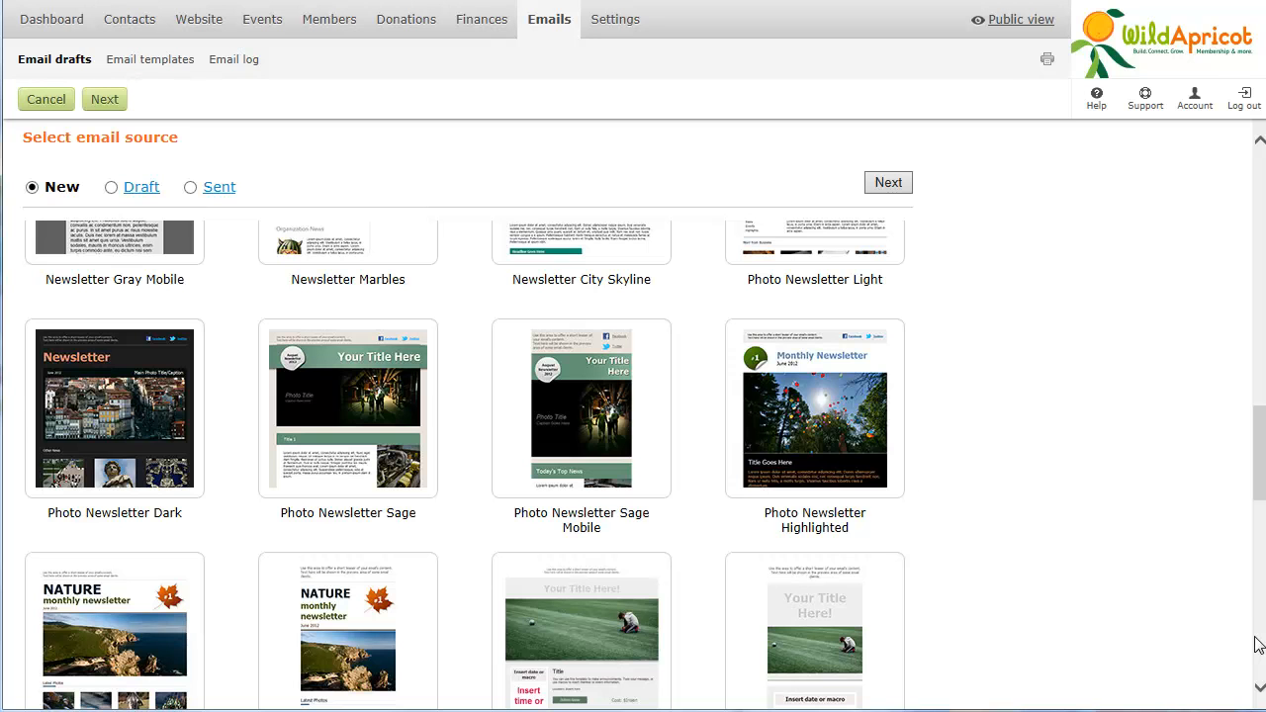
scroll(1257, 644, "down", 8)
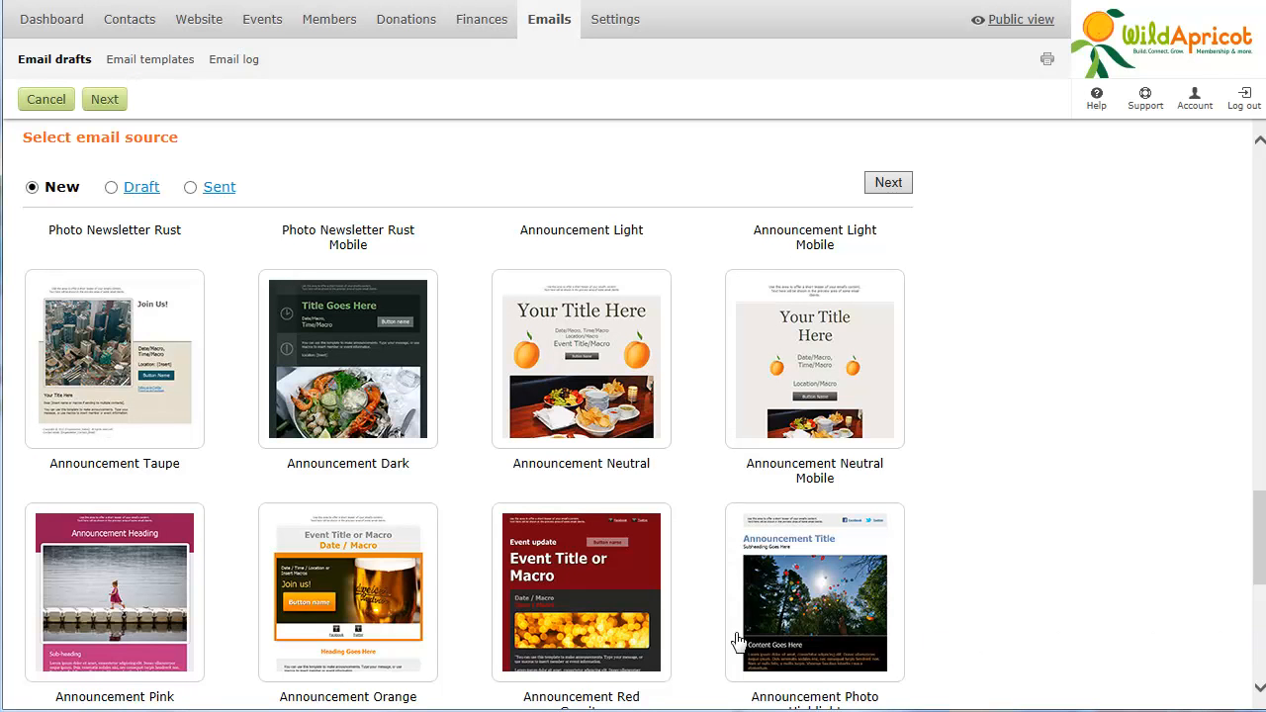
left_click(364, 615)
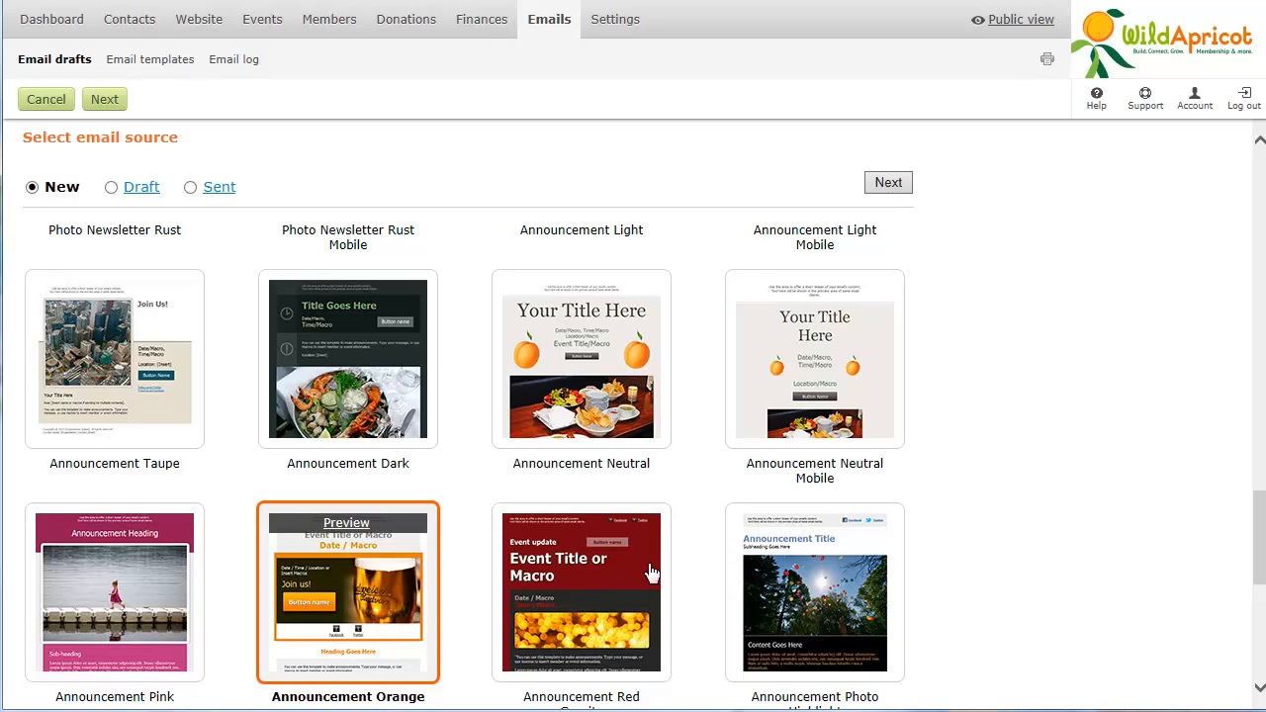
left_click(896, 185)
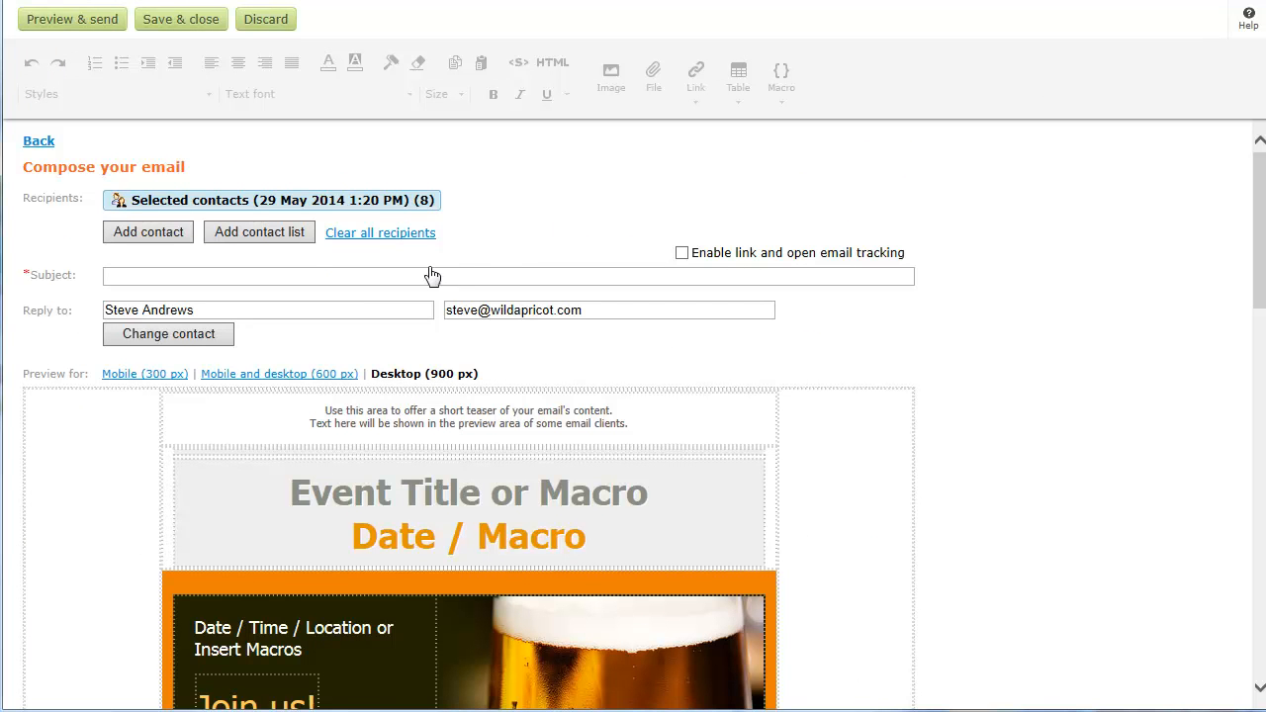
Replace the template's event title with "Special event!" and the date line below it with "For platinum members only"
left_click(290, 496)
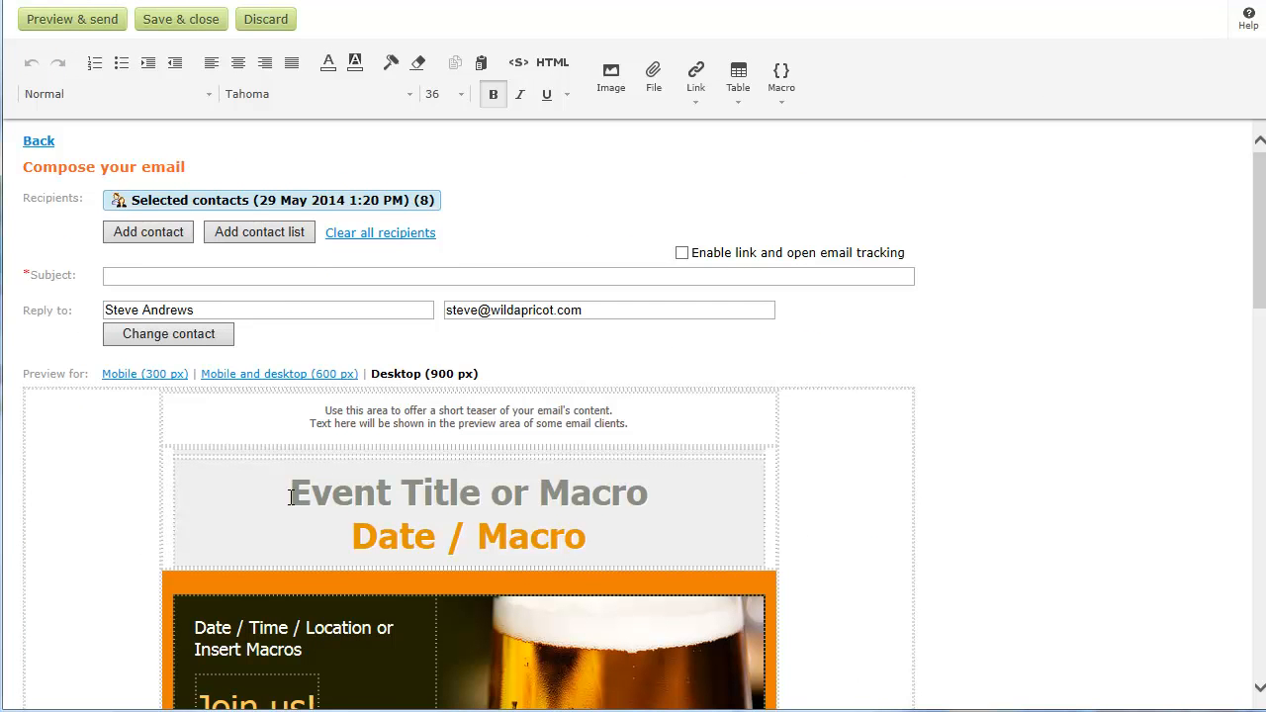
triple_click(290, 497)
type("Special event!")
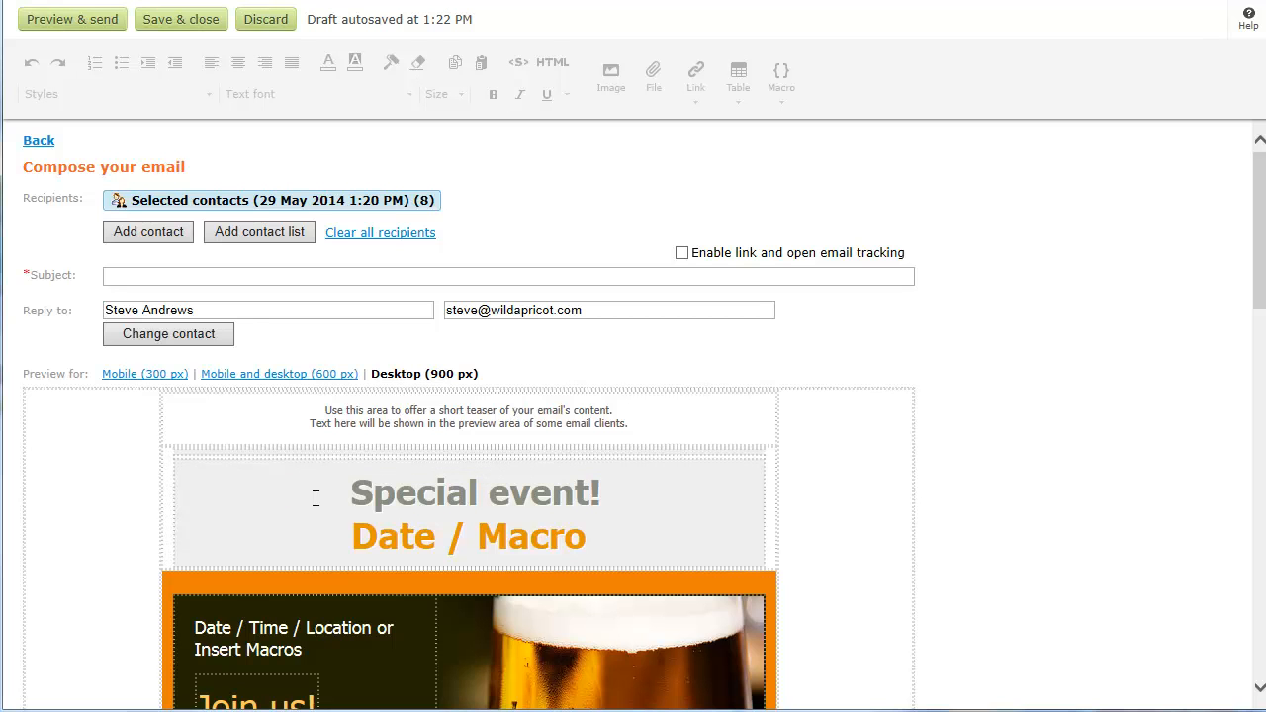
triple_click(532, 540)
type("For platinum members only")
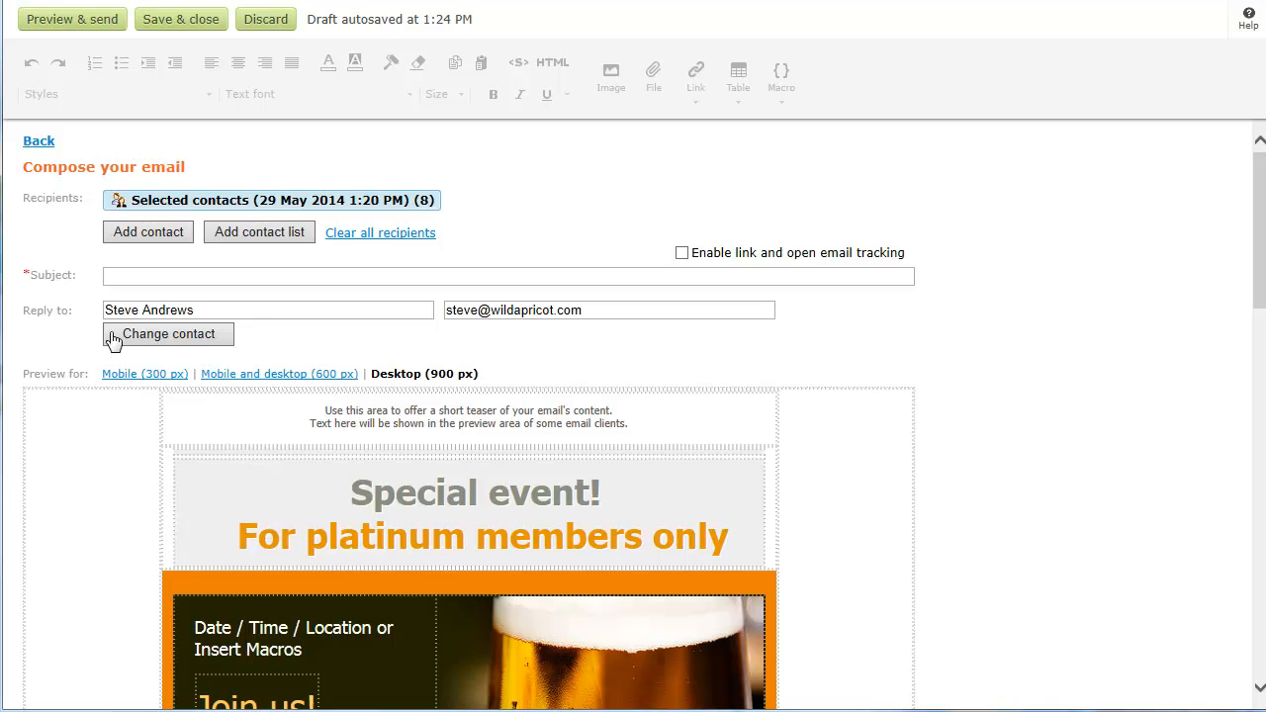
Enter the email subject "Invitation for" followed by the {Contact FullName} macro
left_click(109, 277)
type("Invitation for")
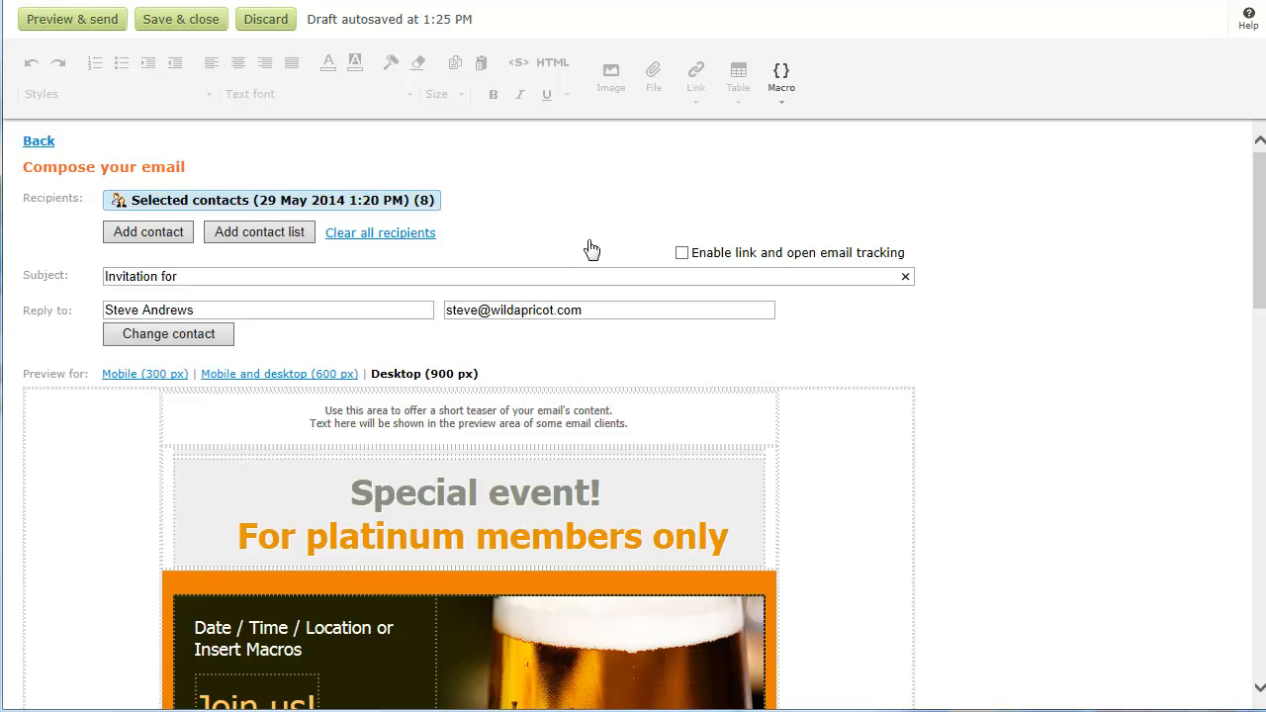
left_click(783, 110)
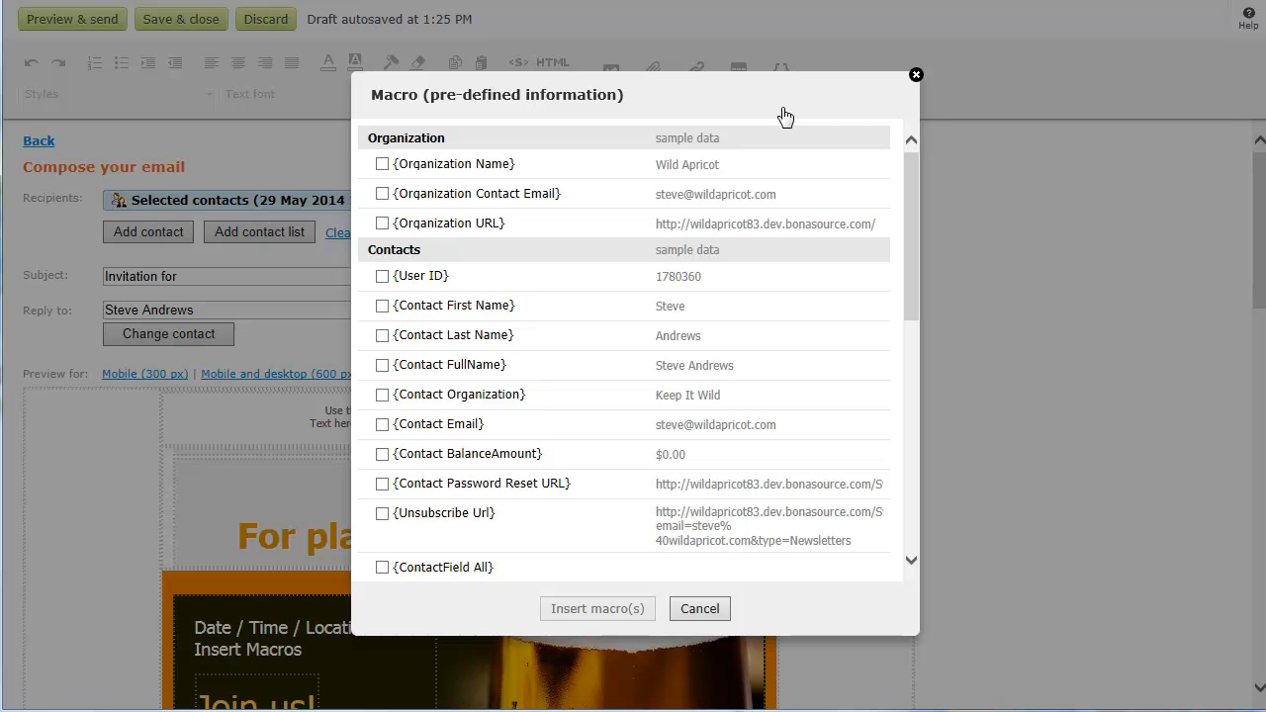
left_click(382, 366)
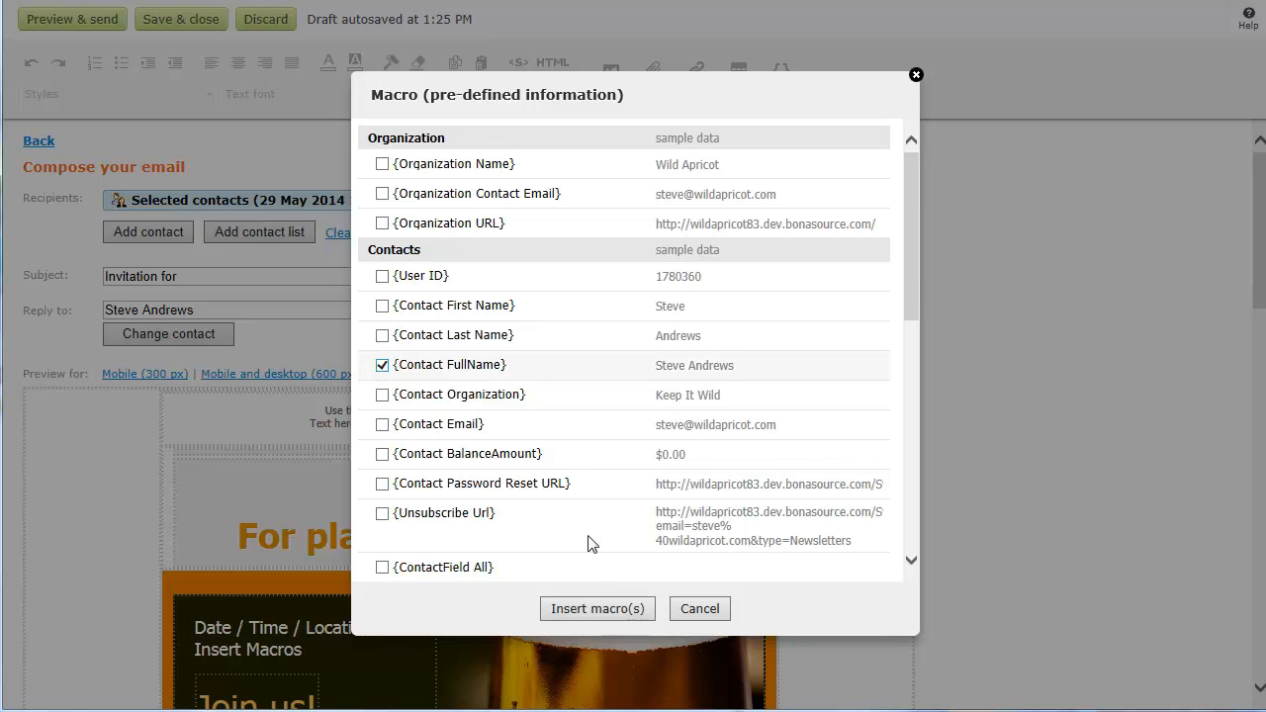
left_click(595, 609)
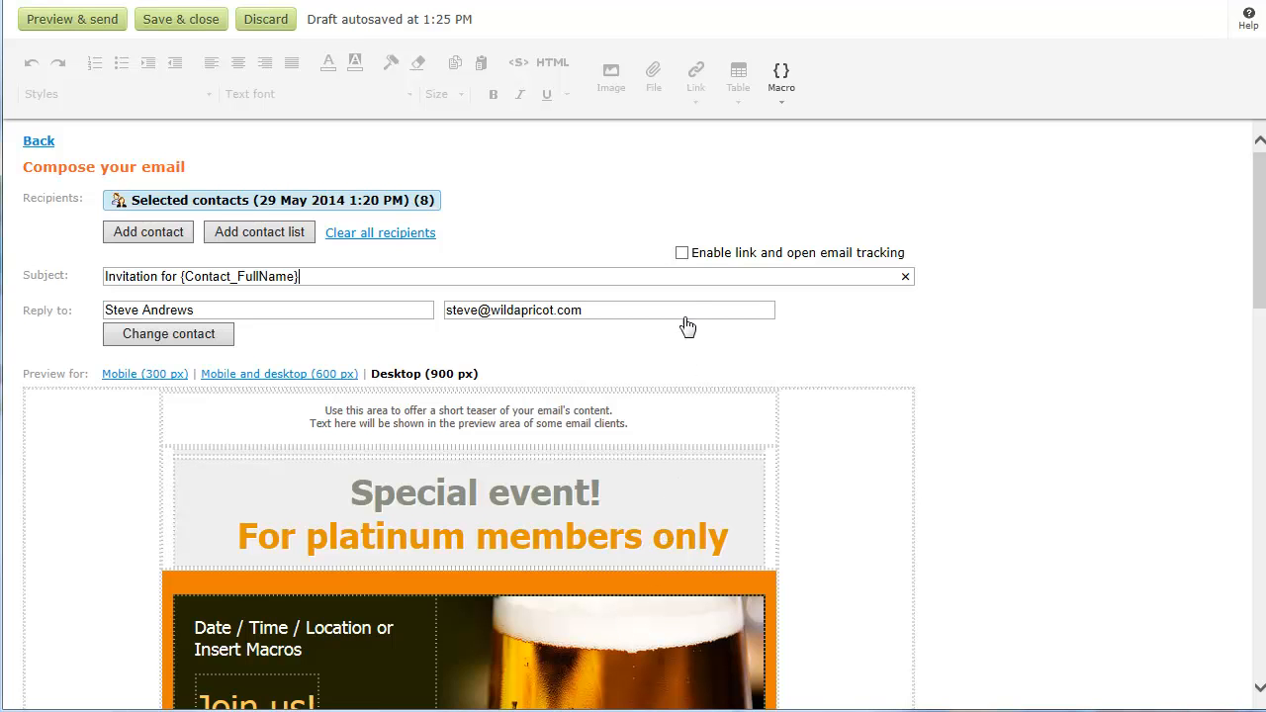
Enable link and open email tracking, preview the email and send it to the recipients
left_click(683, 253)
left_click(64, 30)
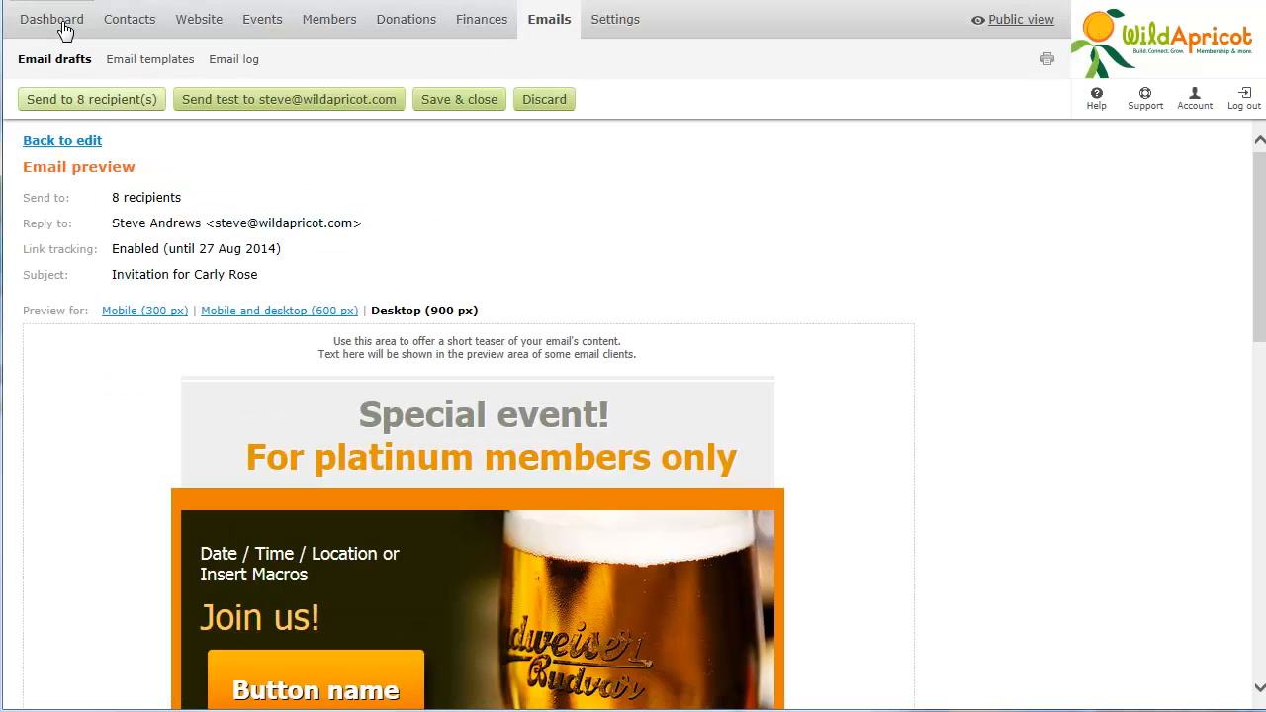
left_click(118, 100)
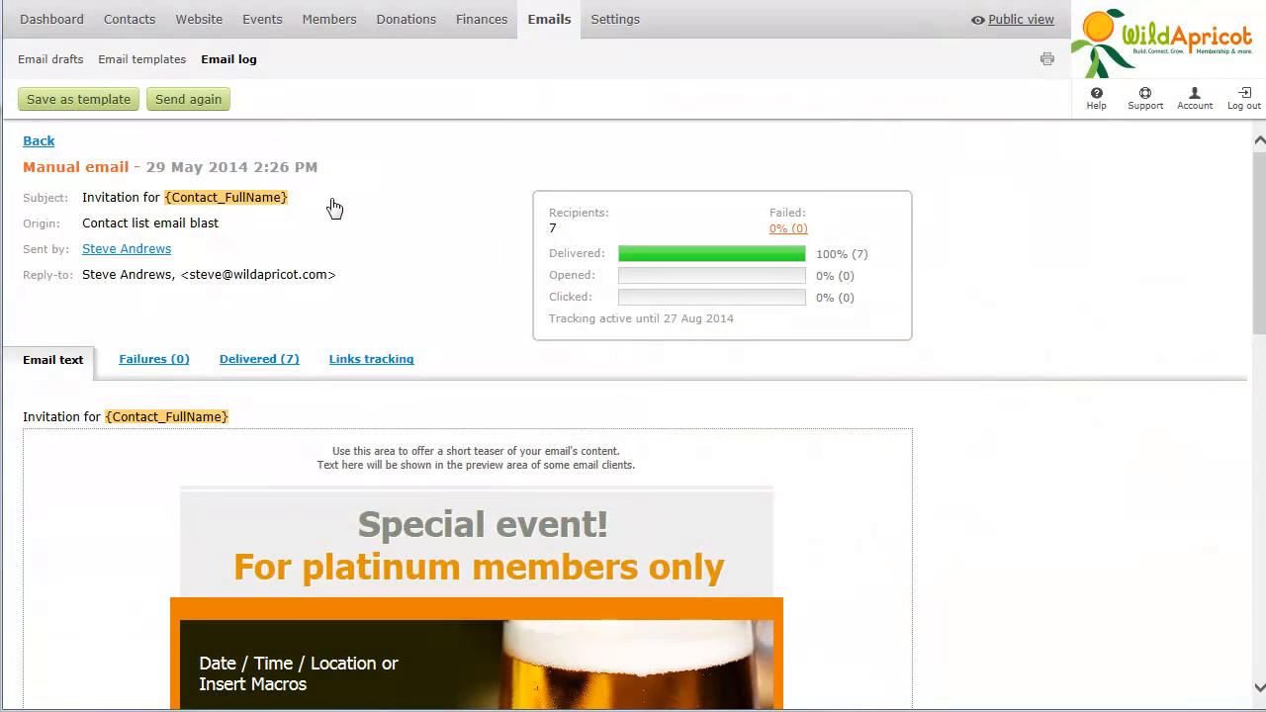
Open the member list, go through the first member's record to the second, and review that member's contact and membership details
mouse_move(328, 32)
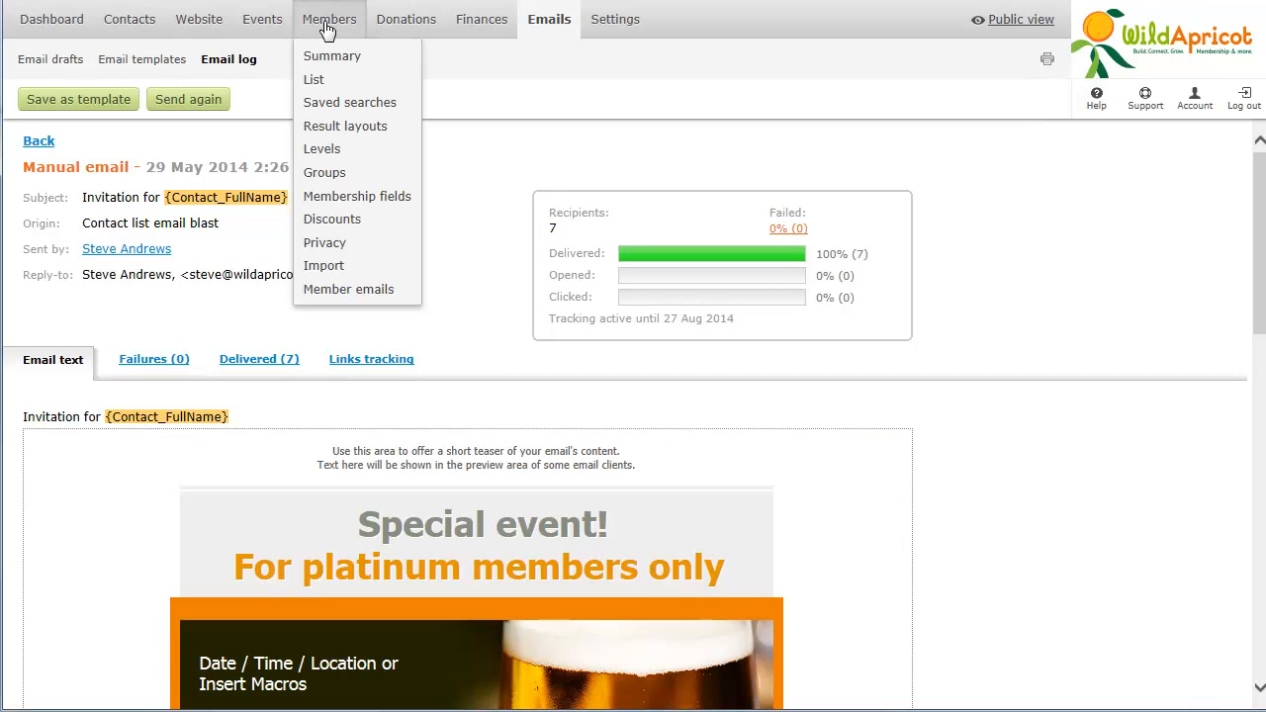
left_click(322, 85)
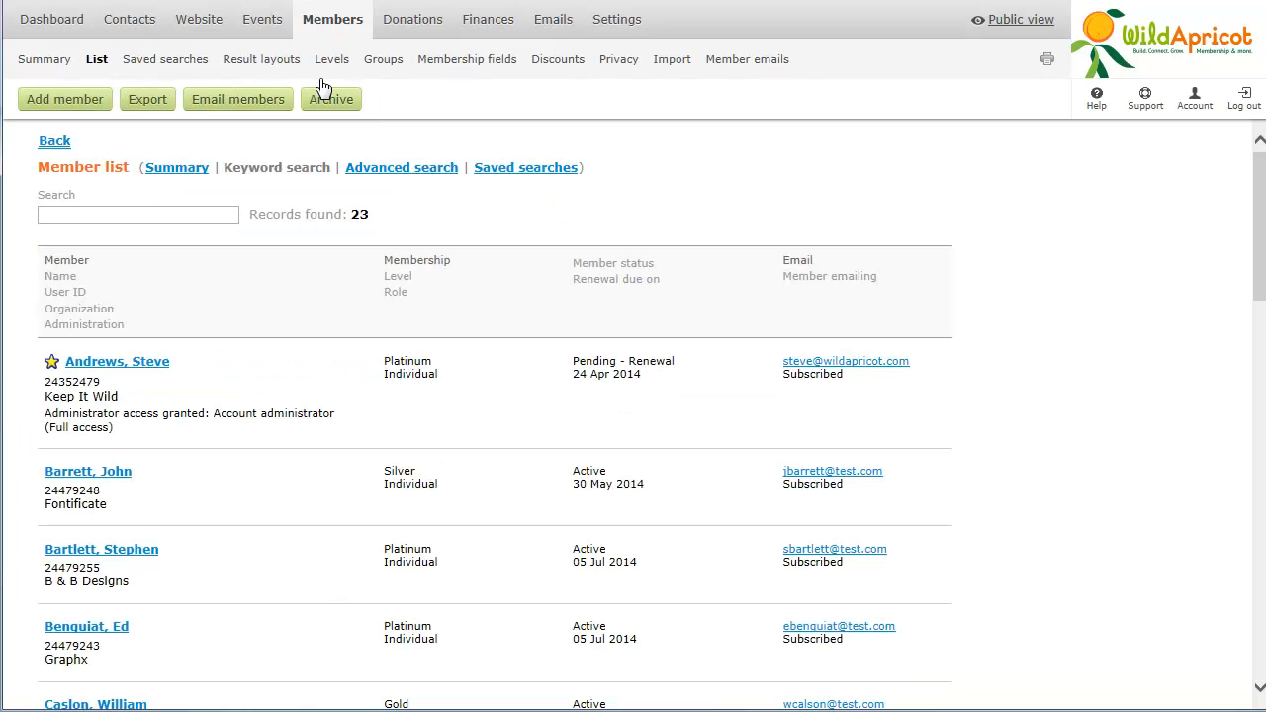
left_click(109, 379)
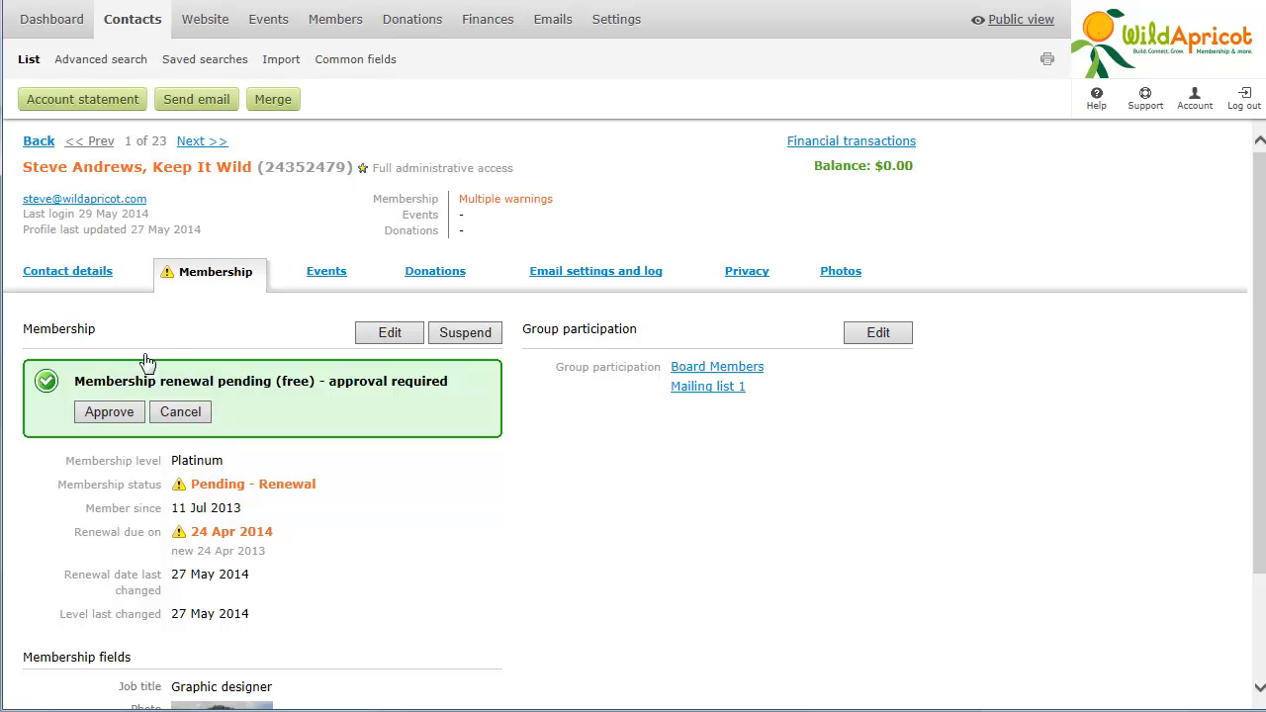
left_click(200, 149)
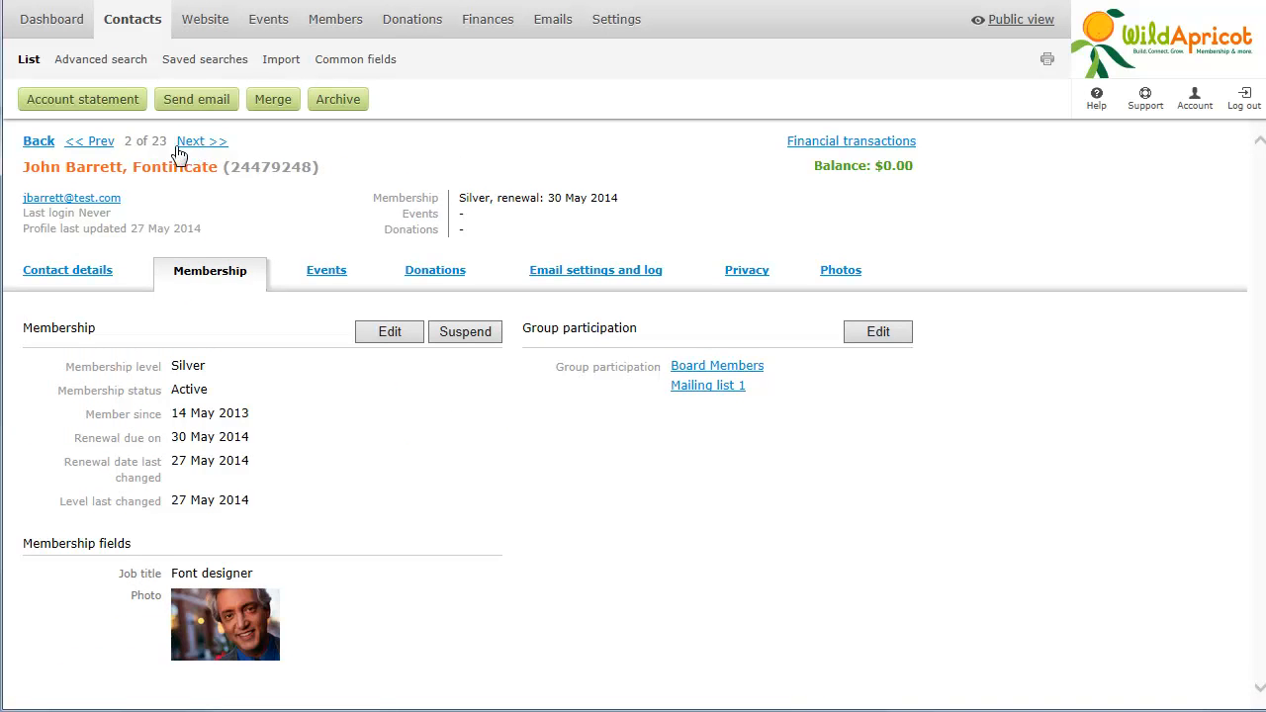
left_click(98, 274)
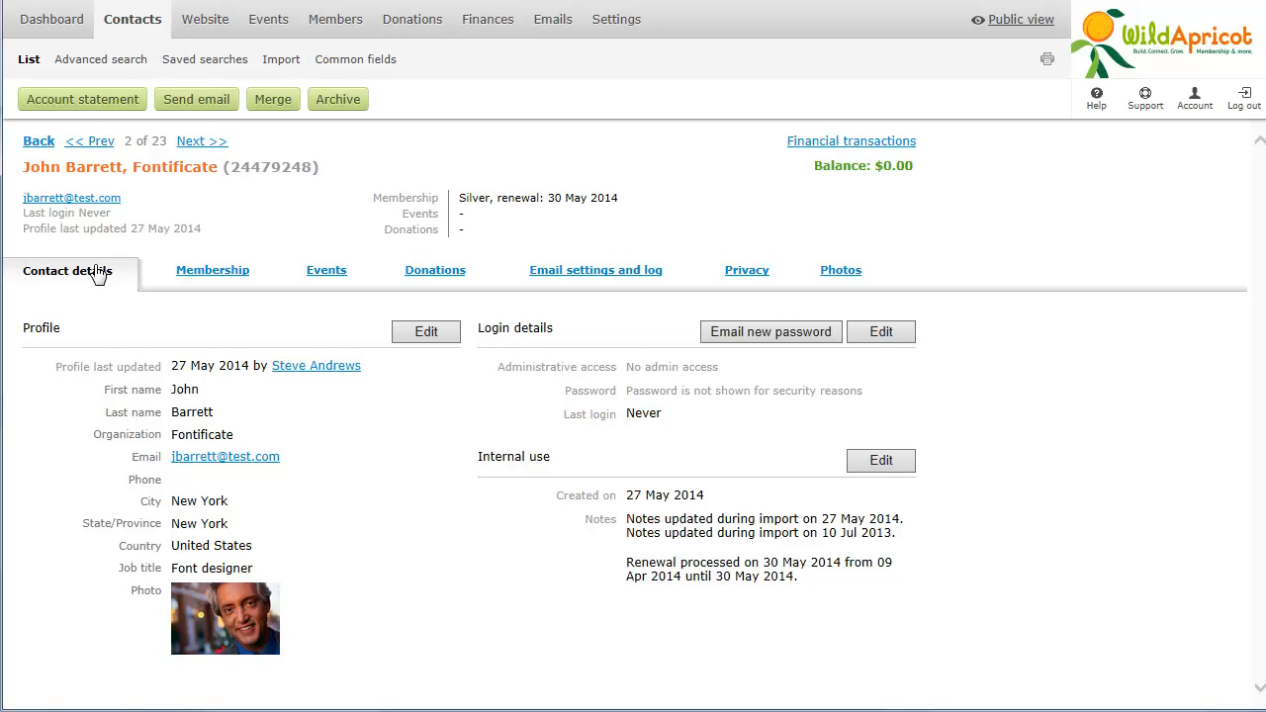
left_click(211, 277)
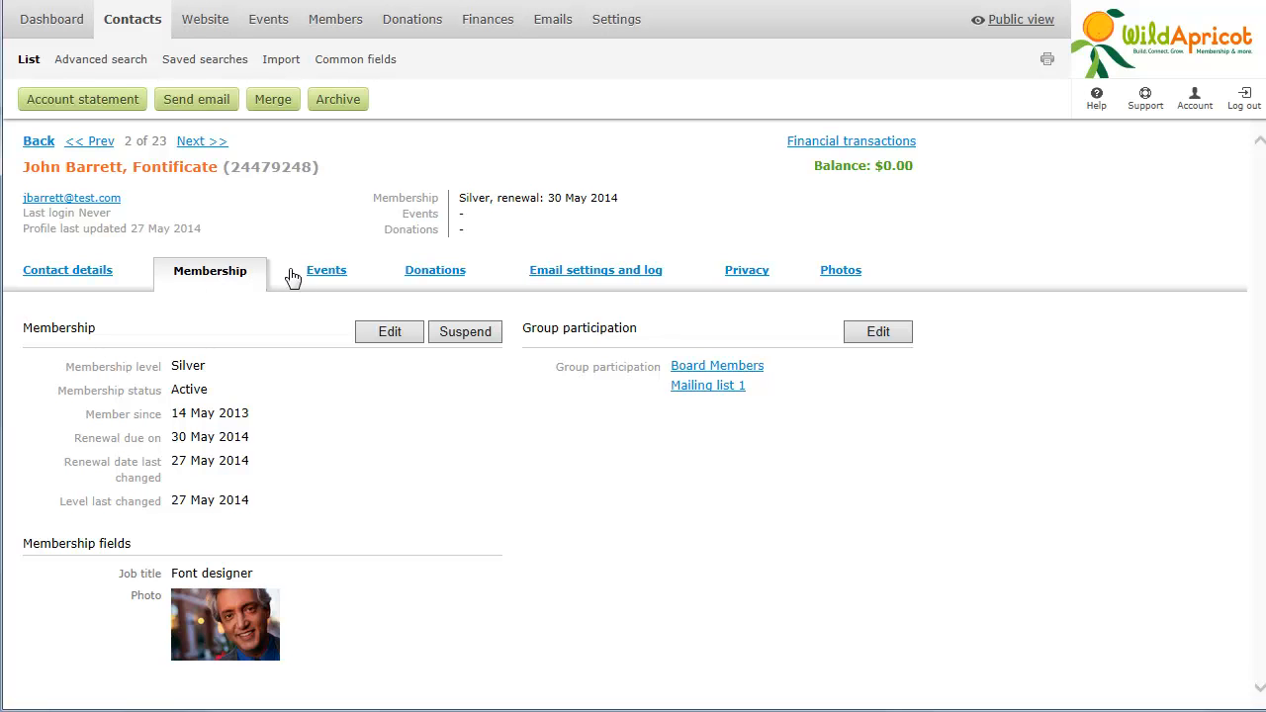
Record a Typography 101 event registration for this member with a Member ticket and the Vegeterian meal choice, and save it
left_click(332, 274)
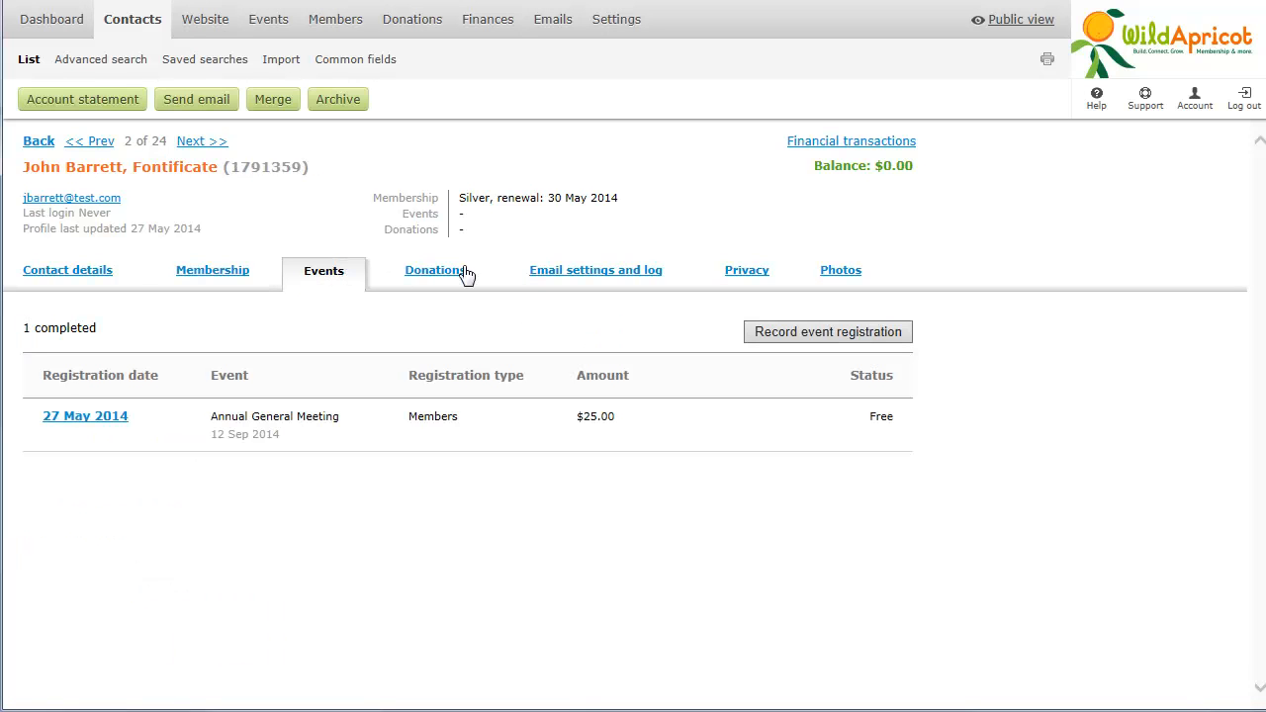
left_click(770, 334)
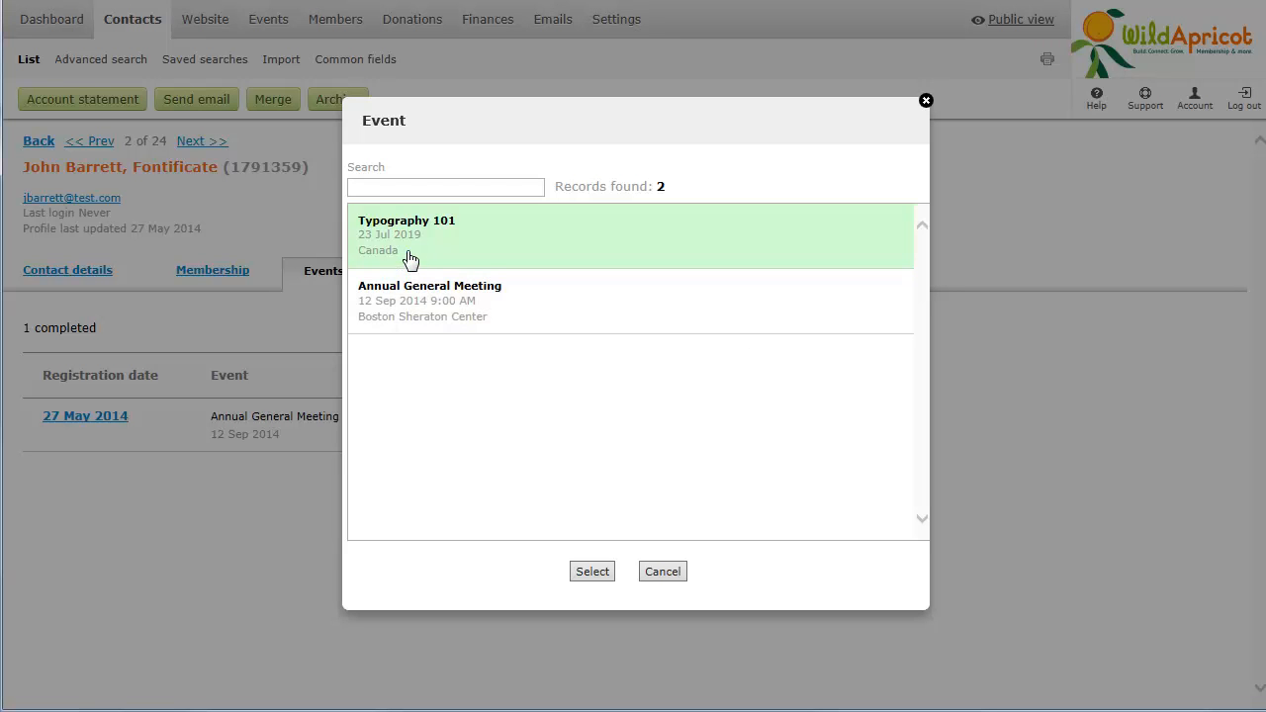
left_click(590, 574)
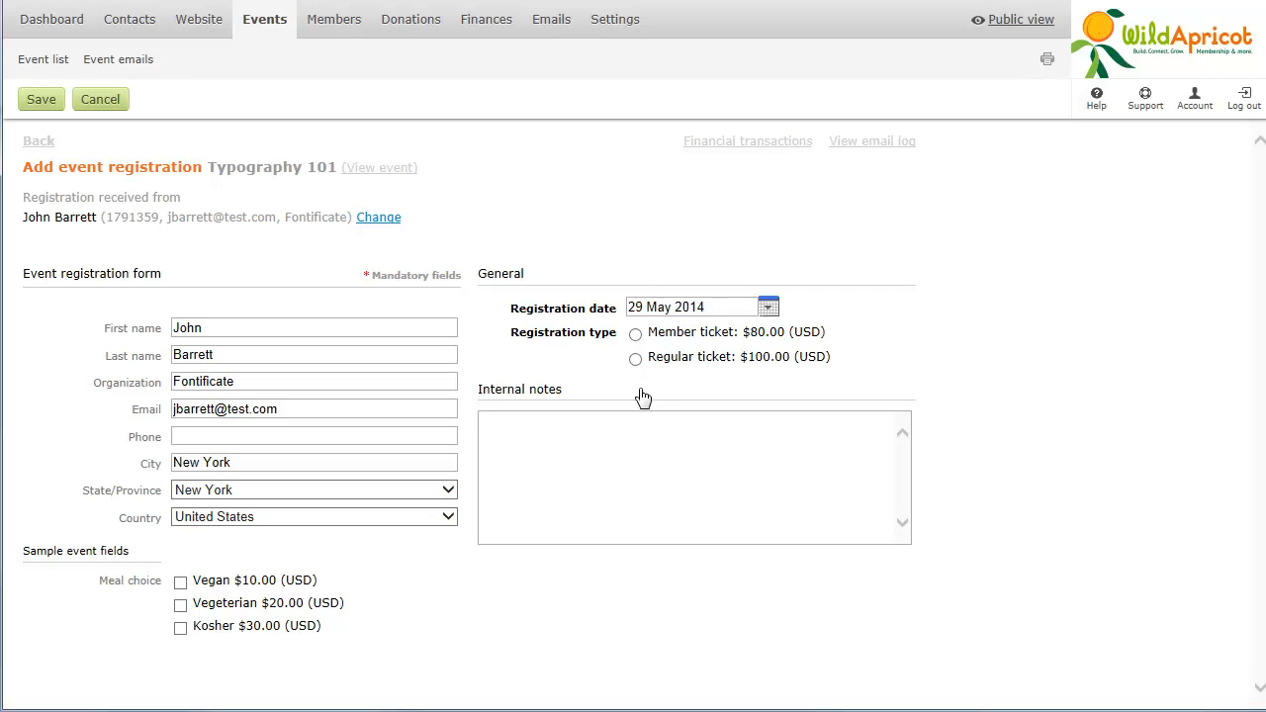
left_click(636, 334)
left_click(180, 604)
left_click(31, 101)
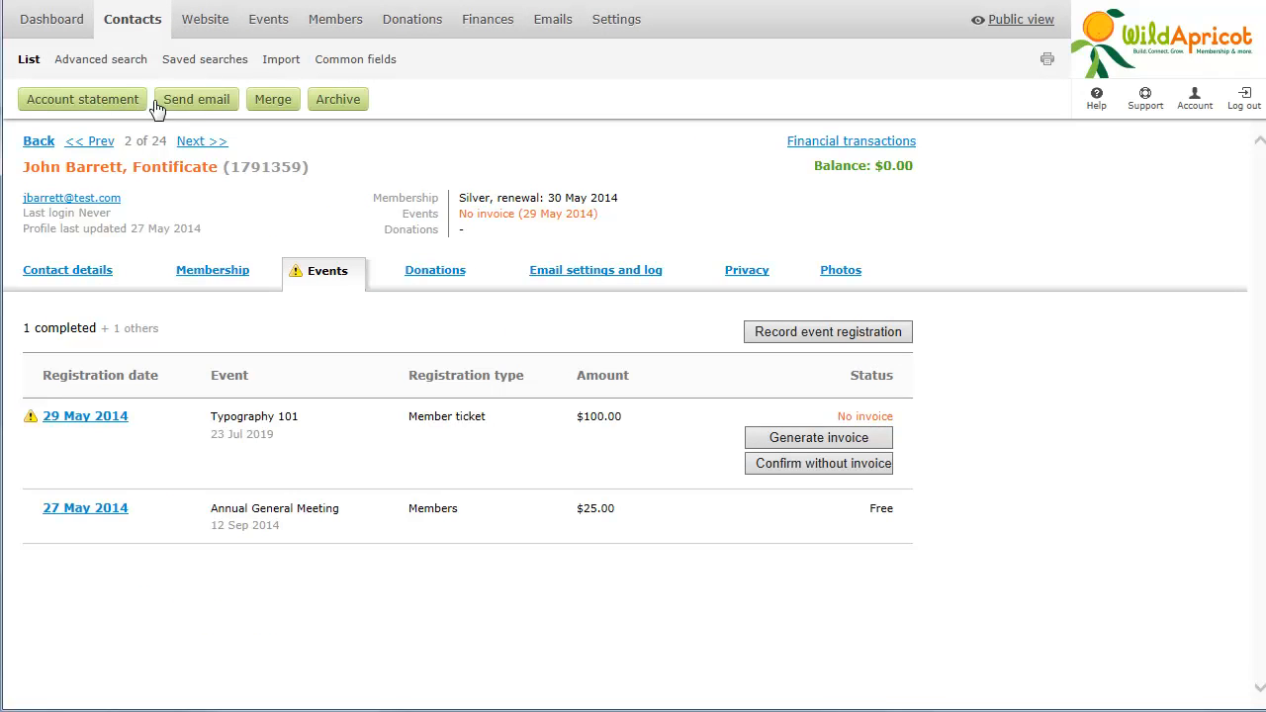
Check the member's donations and email history, and change the Typography forum subscription to Weekly in the email preferences, saving the change
left_click(425, 274)
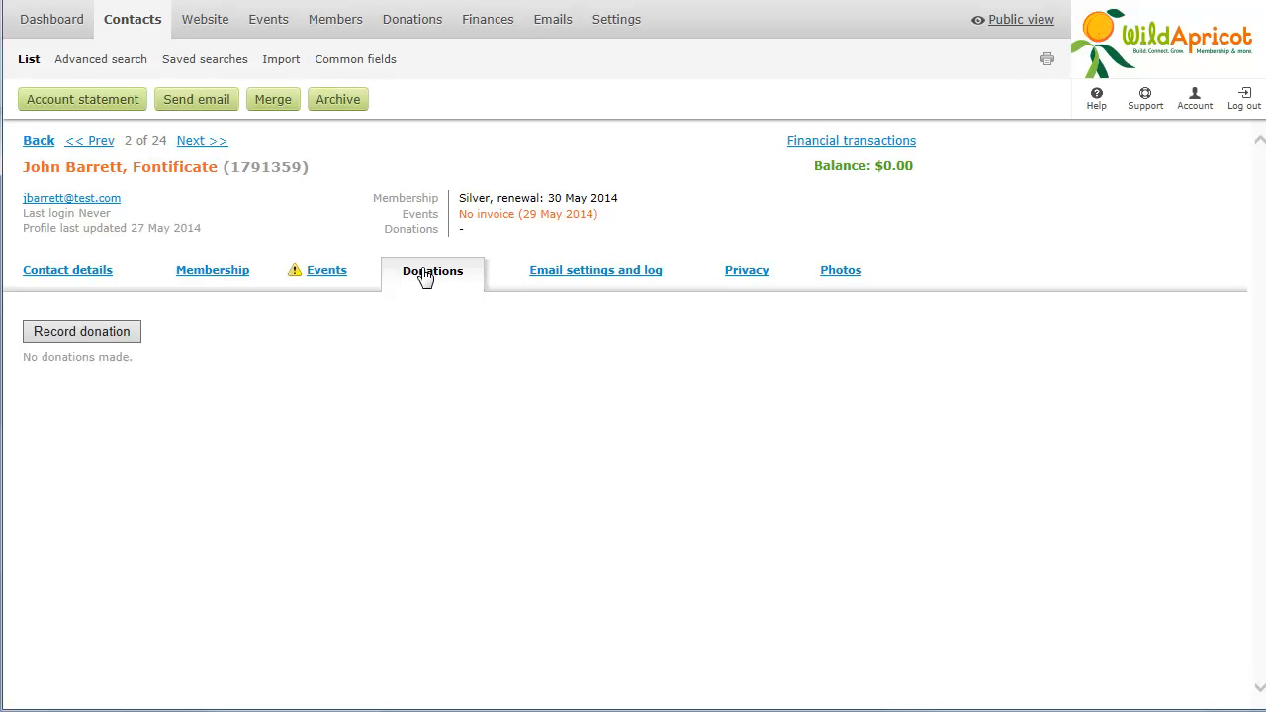
left_click(622, 284)
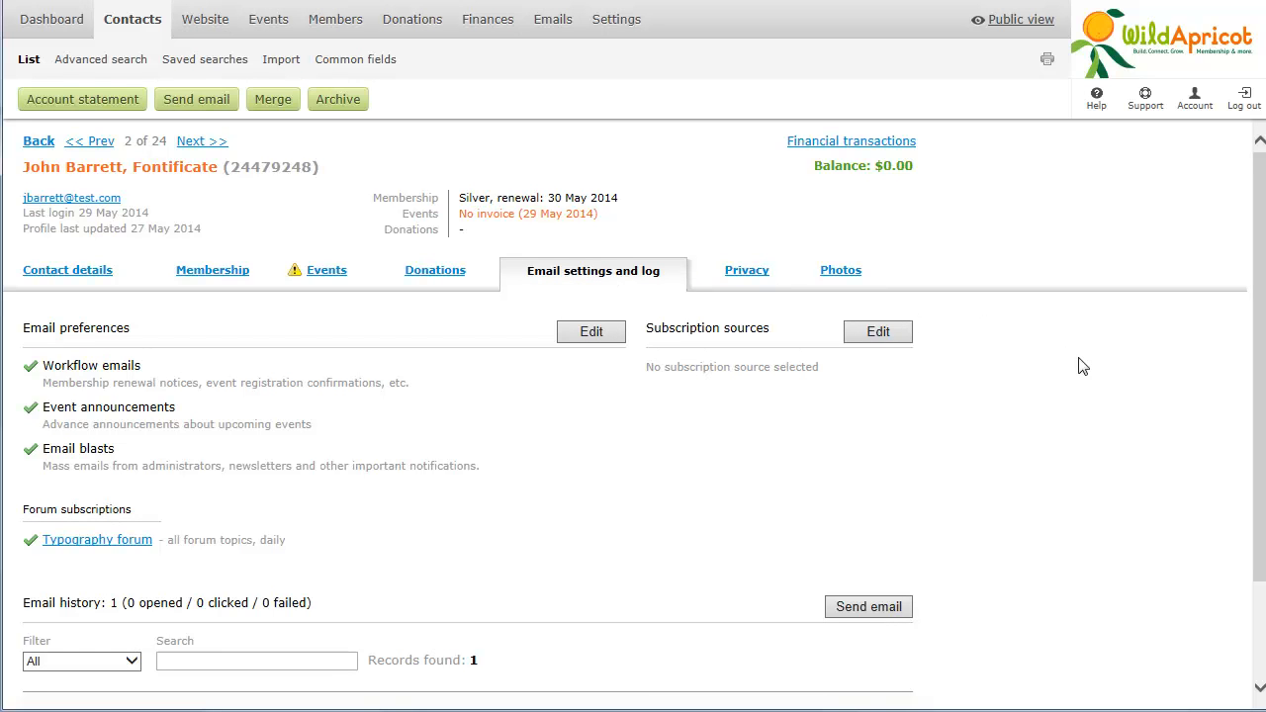
left_click(1261, 661)
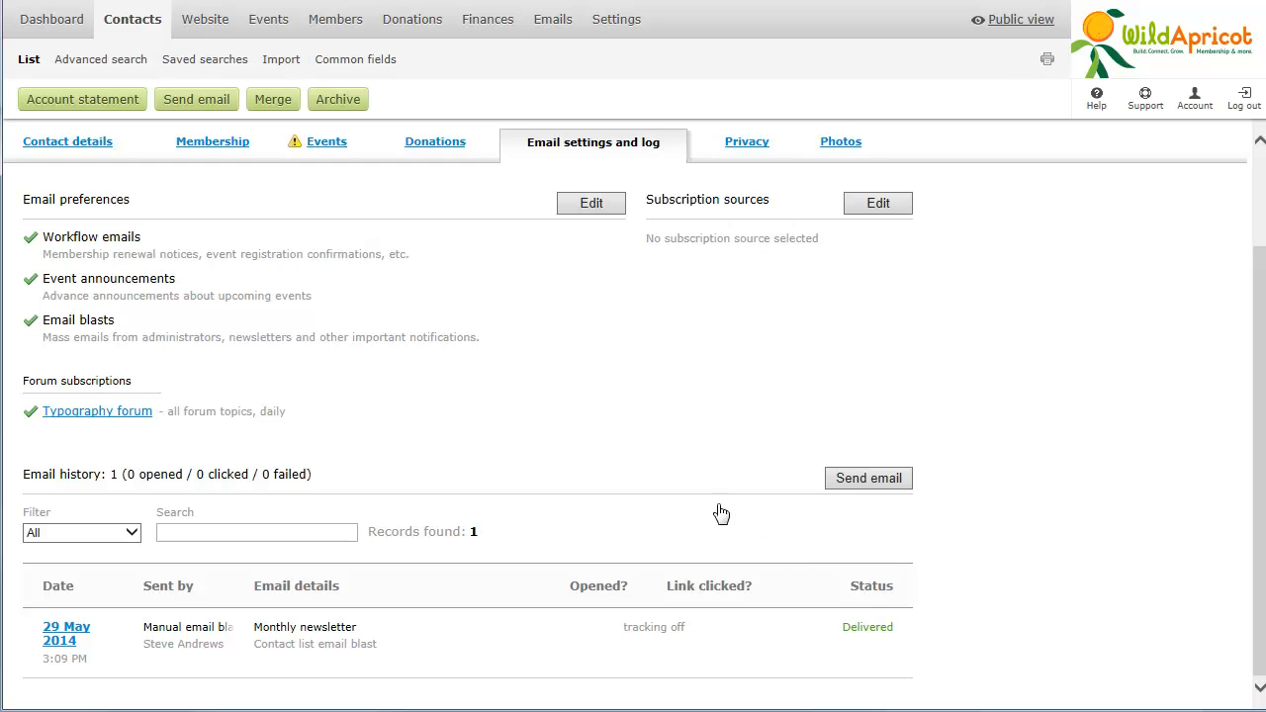
left_click(600, 207)
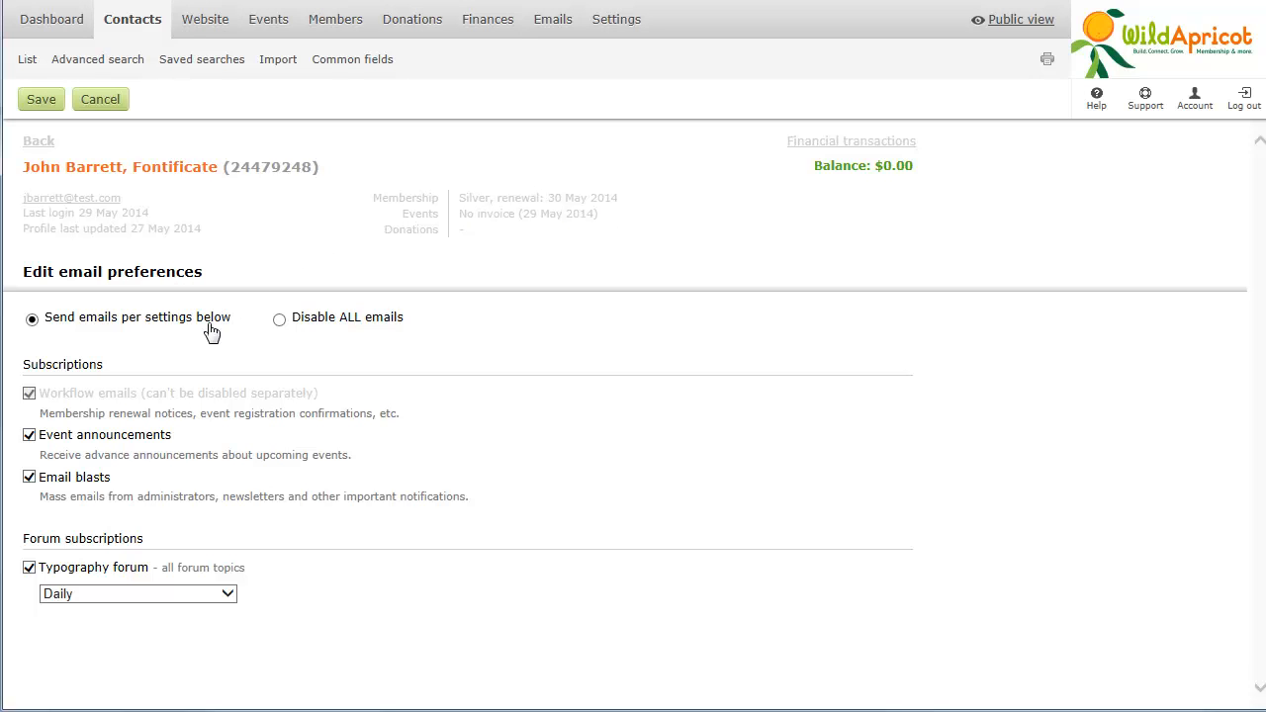
left_click(107, 597)
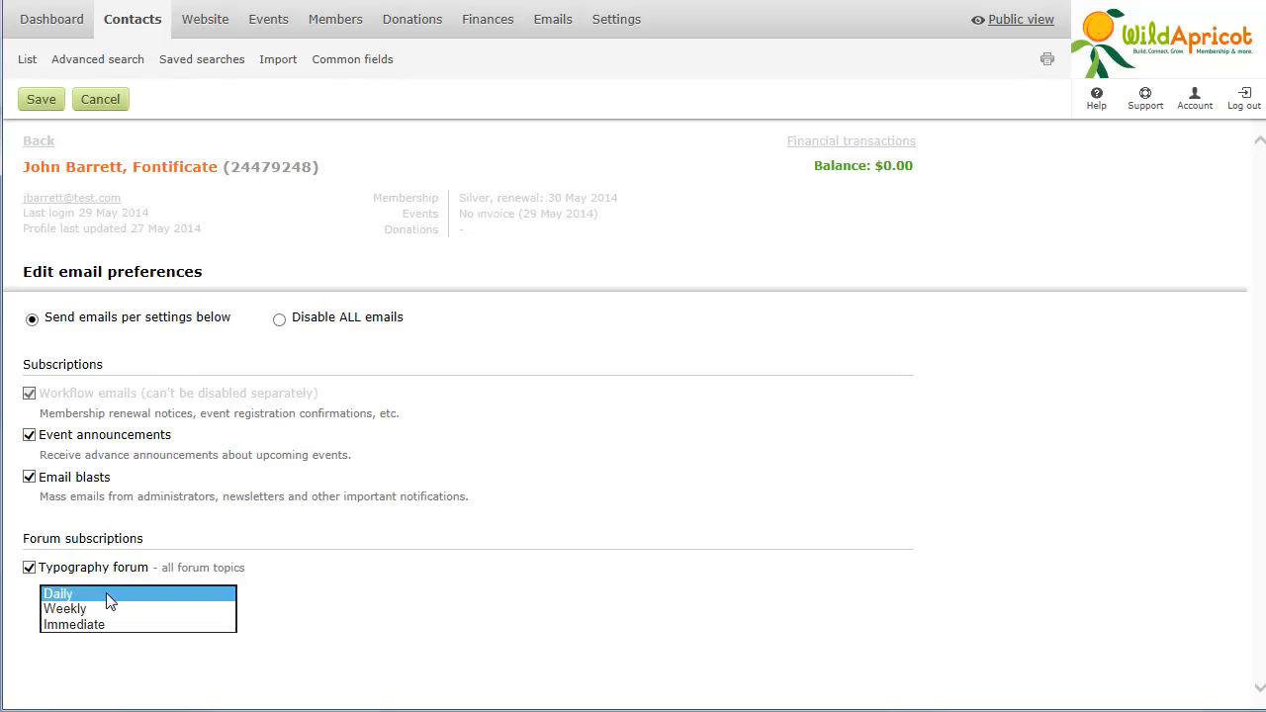
left_click(97, 609)
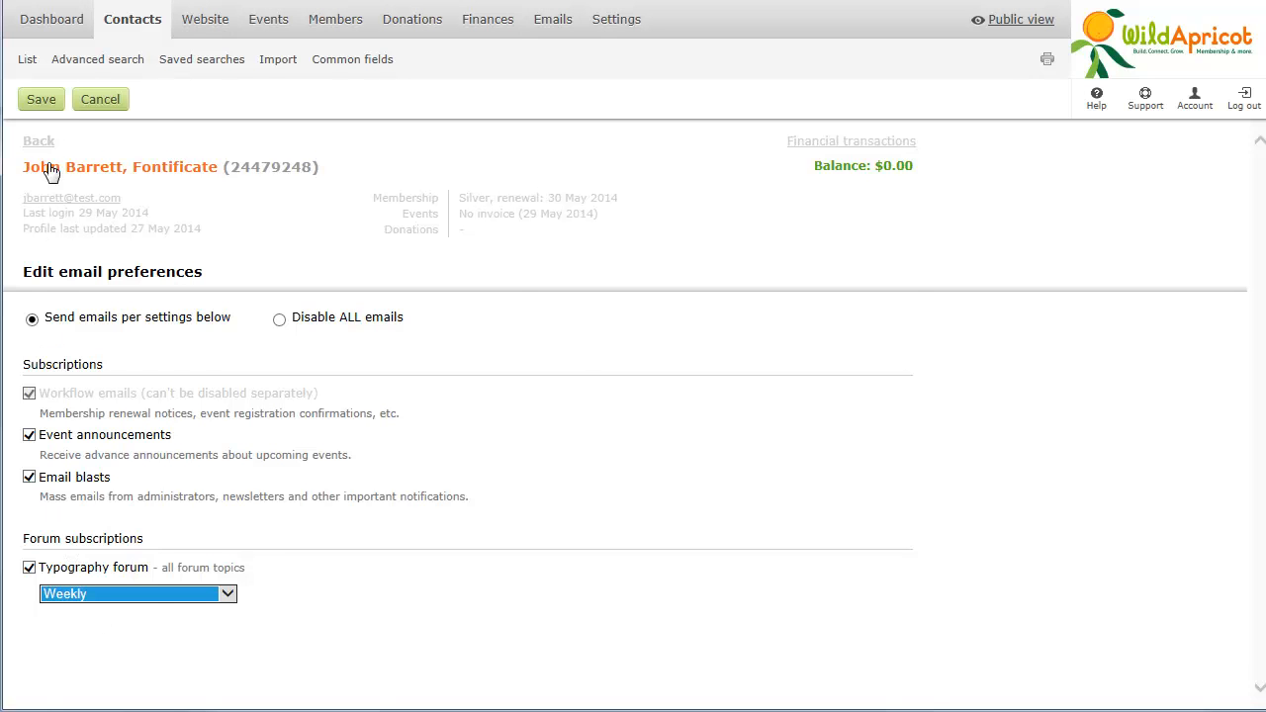
left_click(47, 100)
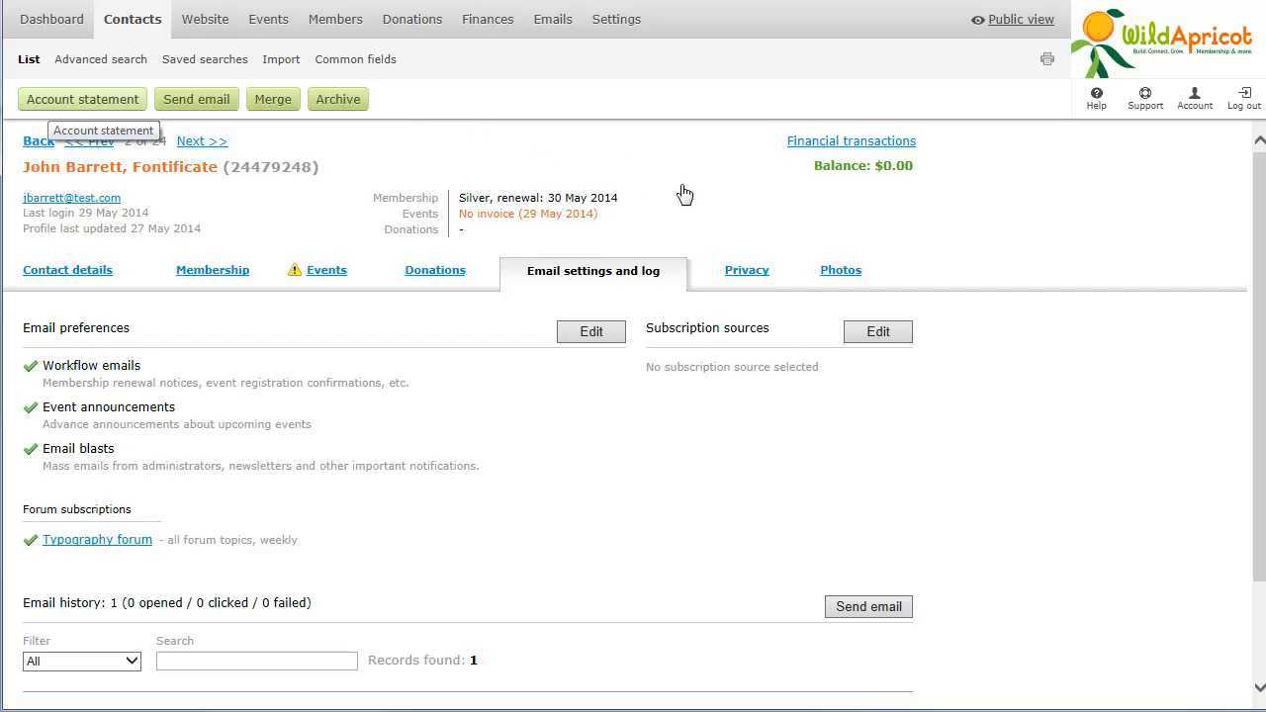
Restrict the member's Email field to Members in the privacy settings and save the change
left_click(744, 277)
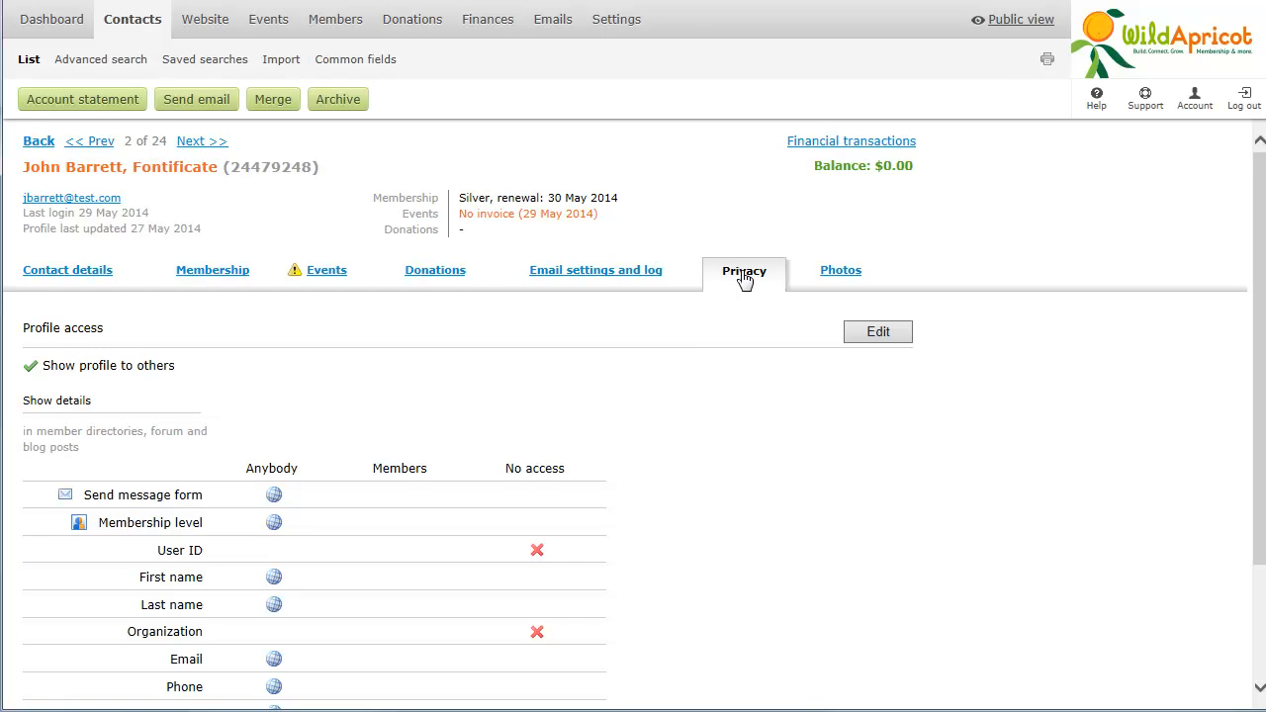
left_click(873, 335)
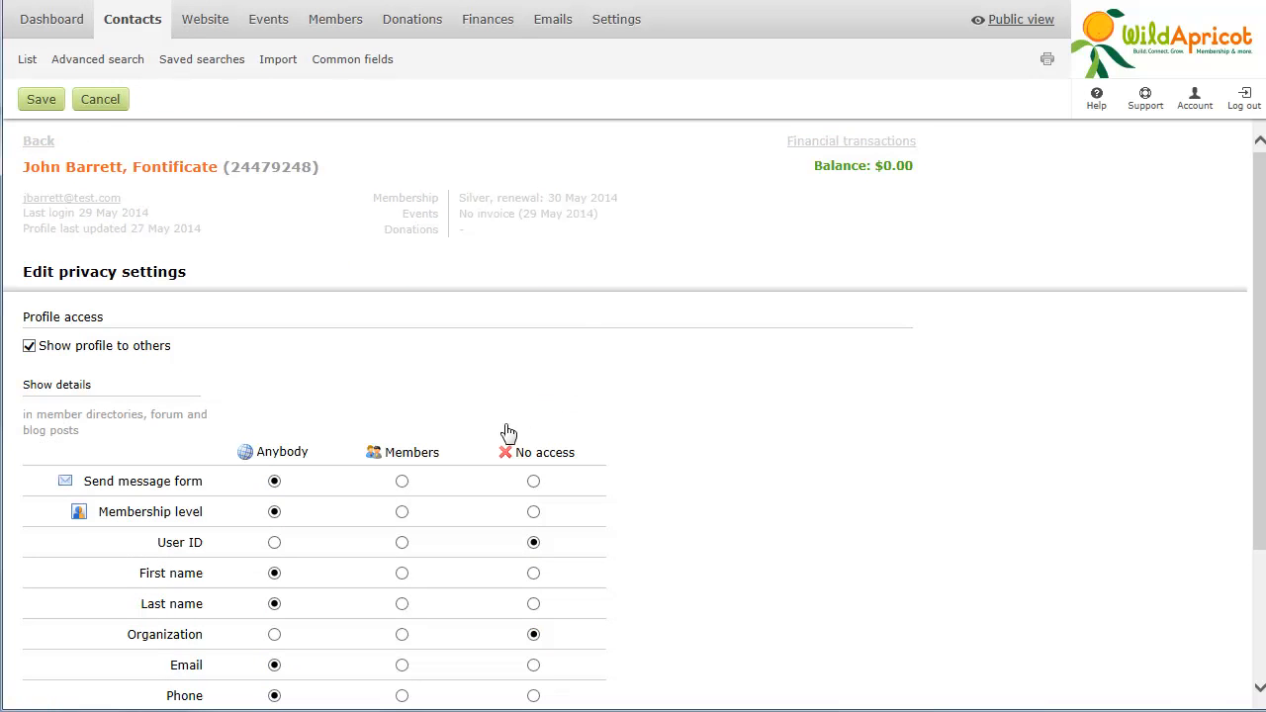
left_click(401, 667)
left_click(39, 101)
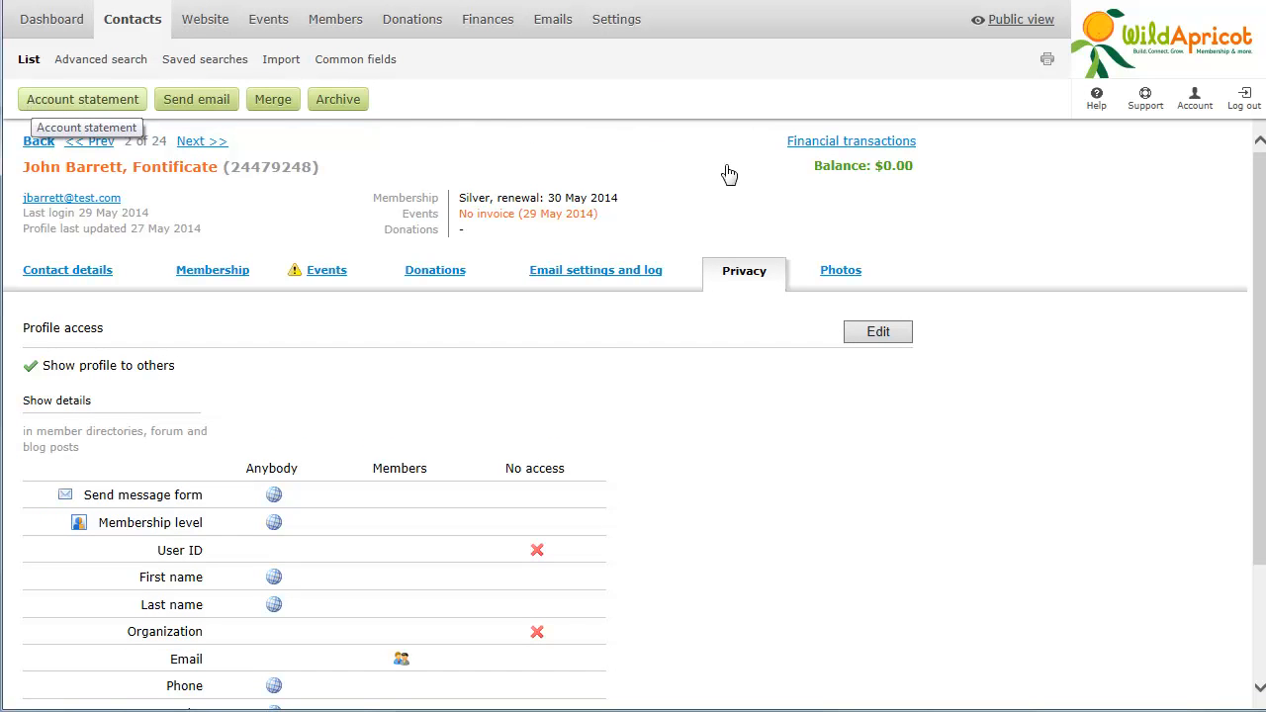
Enable member photo albums for this member and save the album settings
left_click(840, 277)
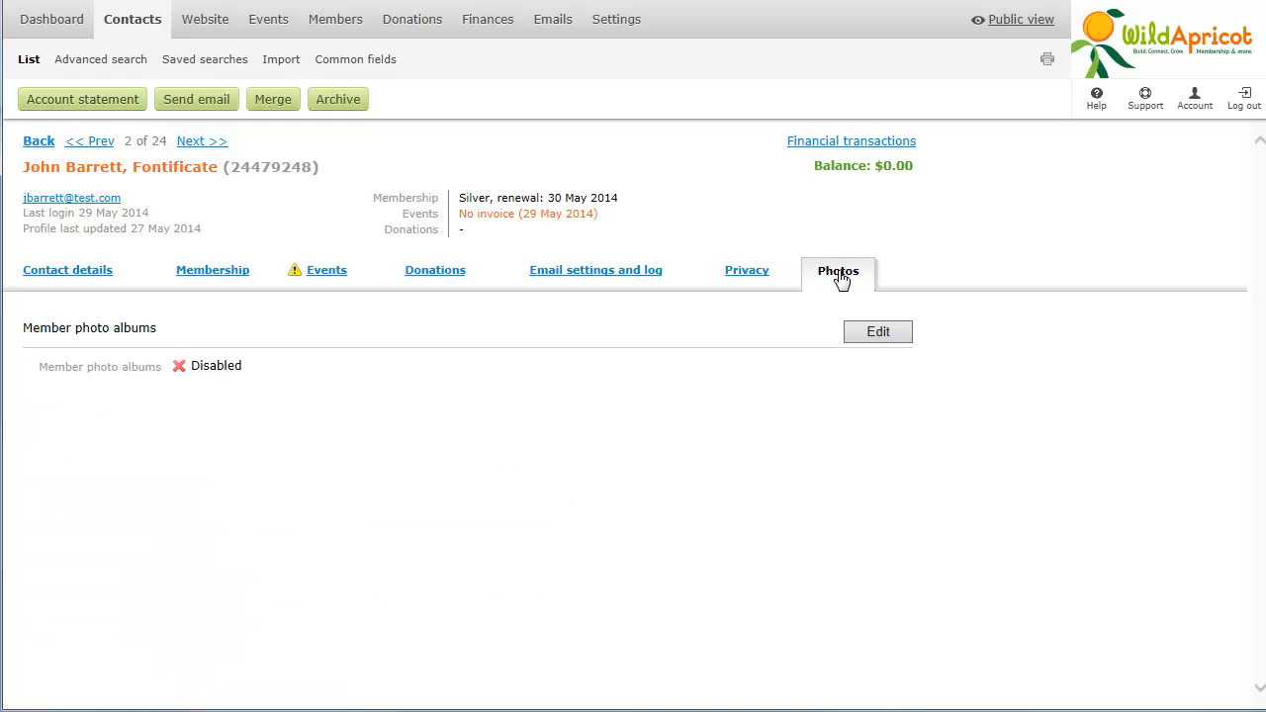
left_click(854, 335)
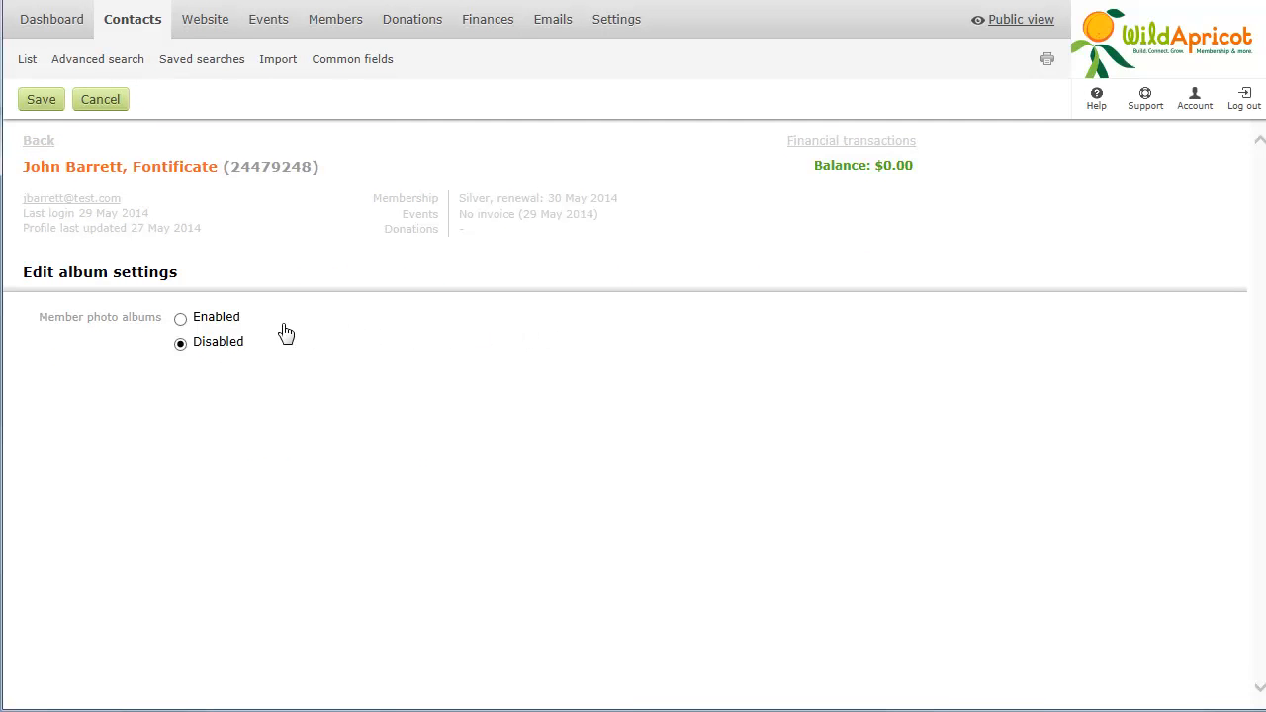
left_click(181, 322)
left_click(43, 103)
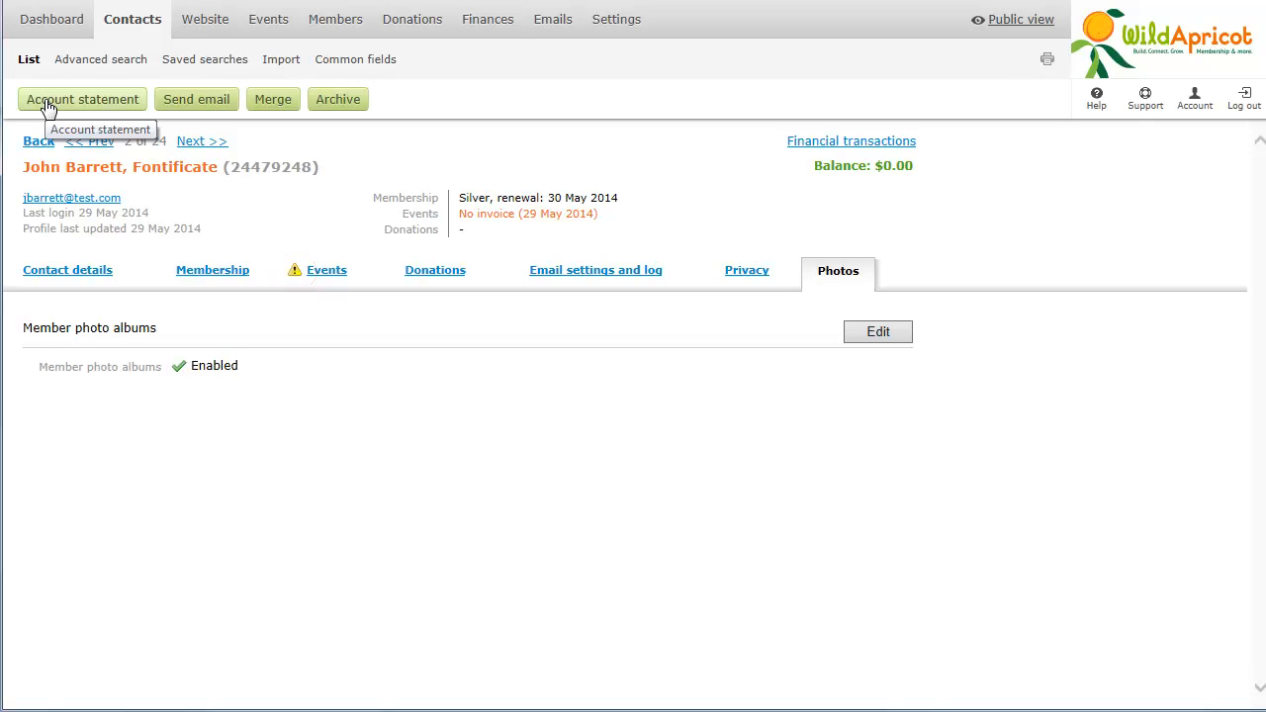
Go to the next member's record and suspend that member's Platinum membership
left_click(333, 272)
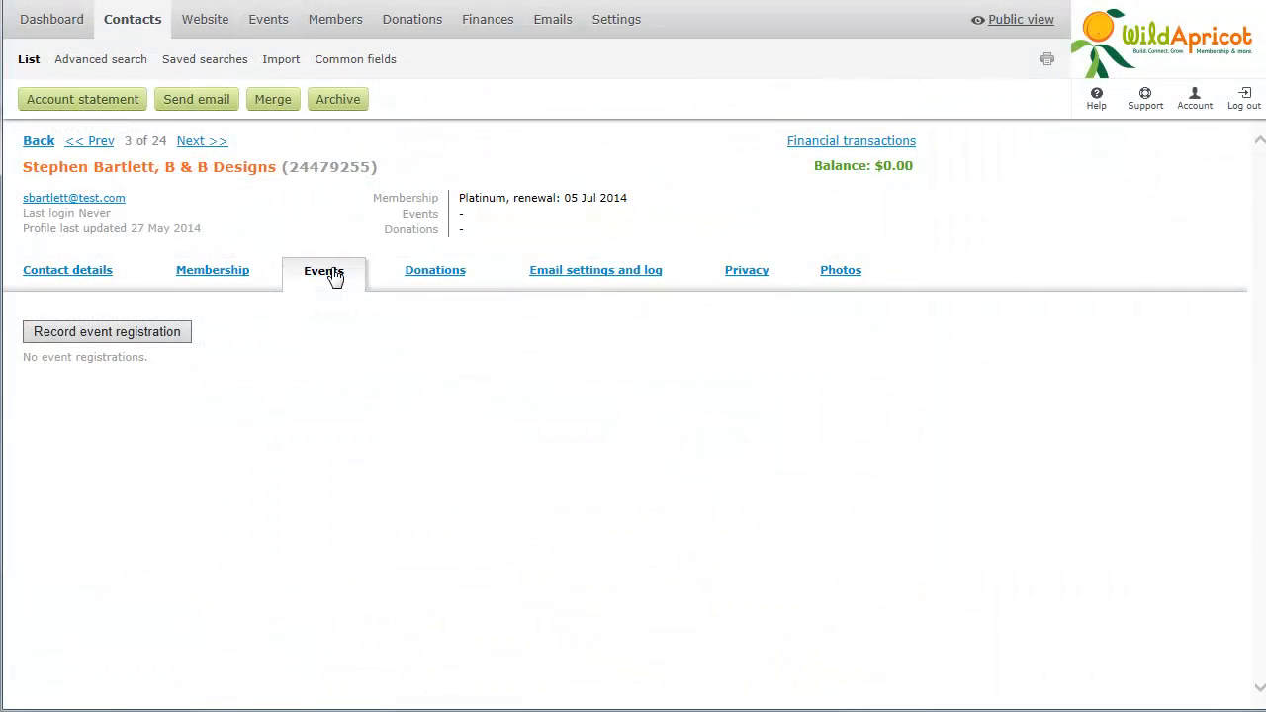
left_click(211, 275)
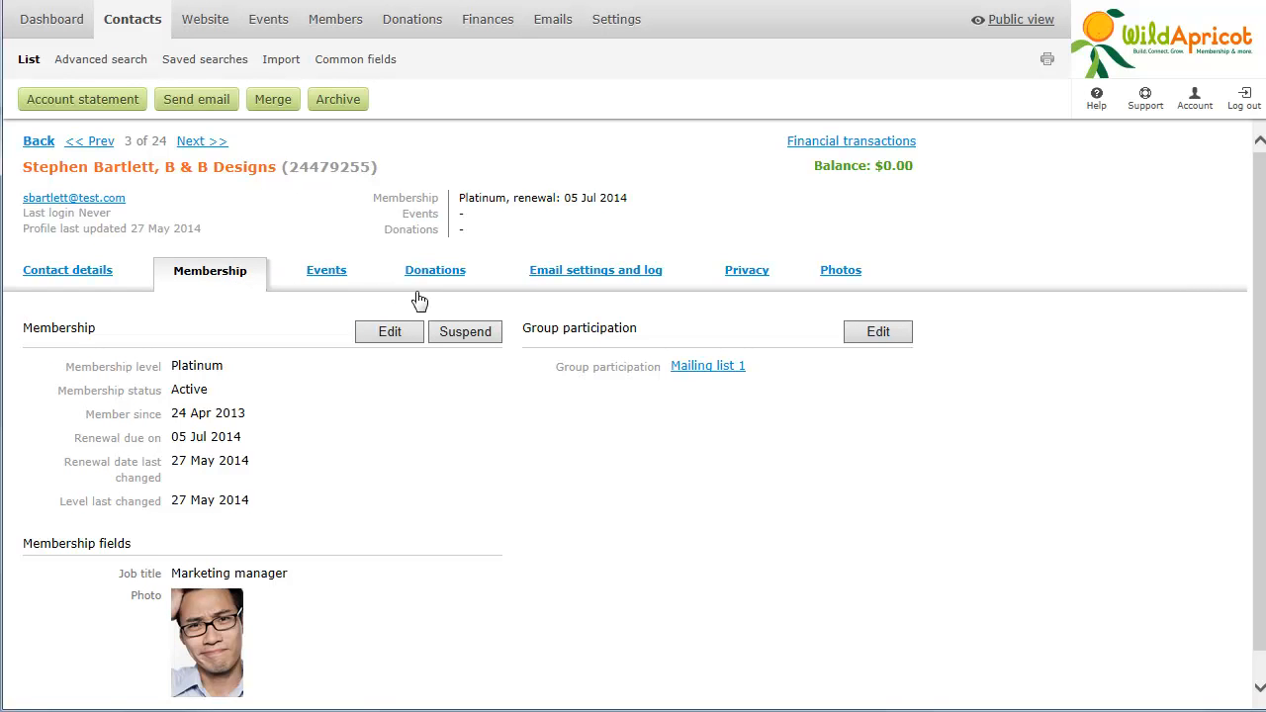
left_click(453, 336)
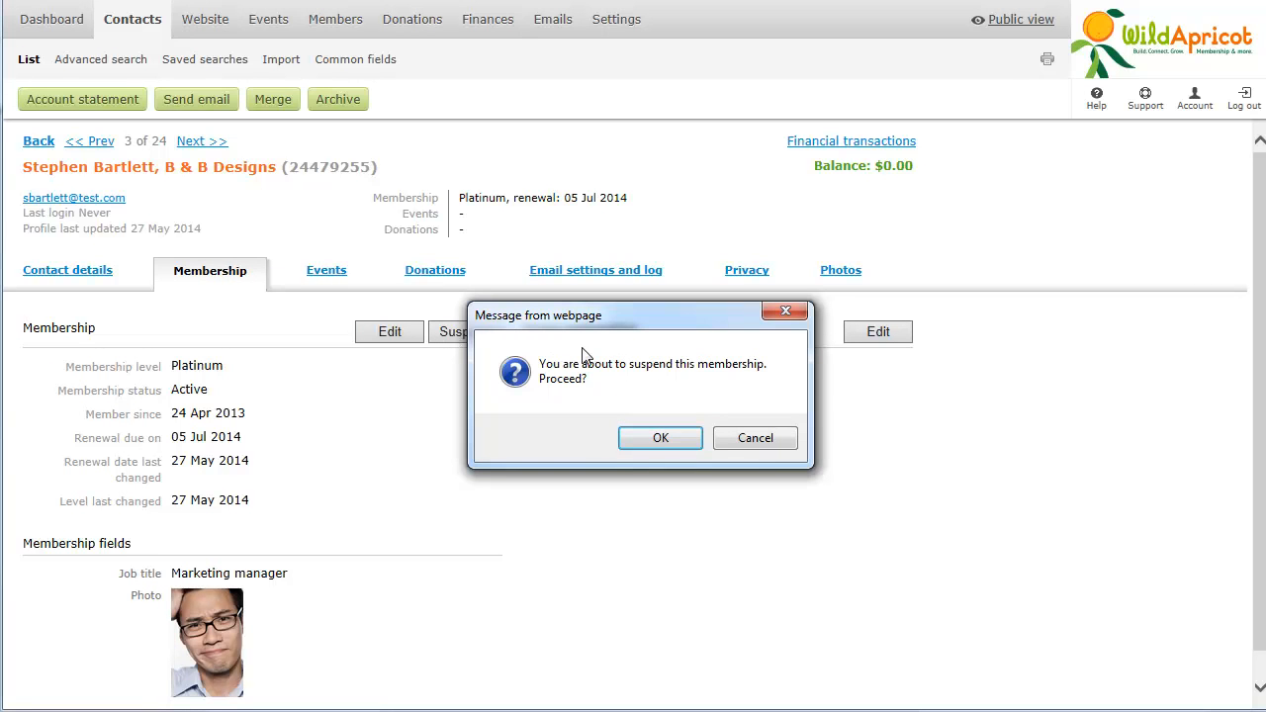
left_click(652, 443)
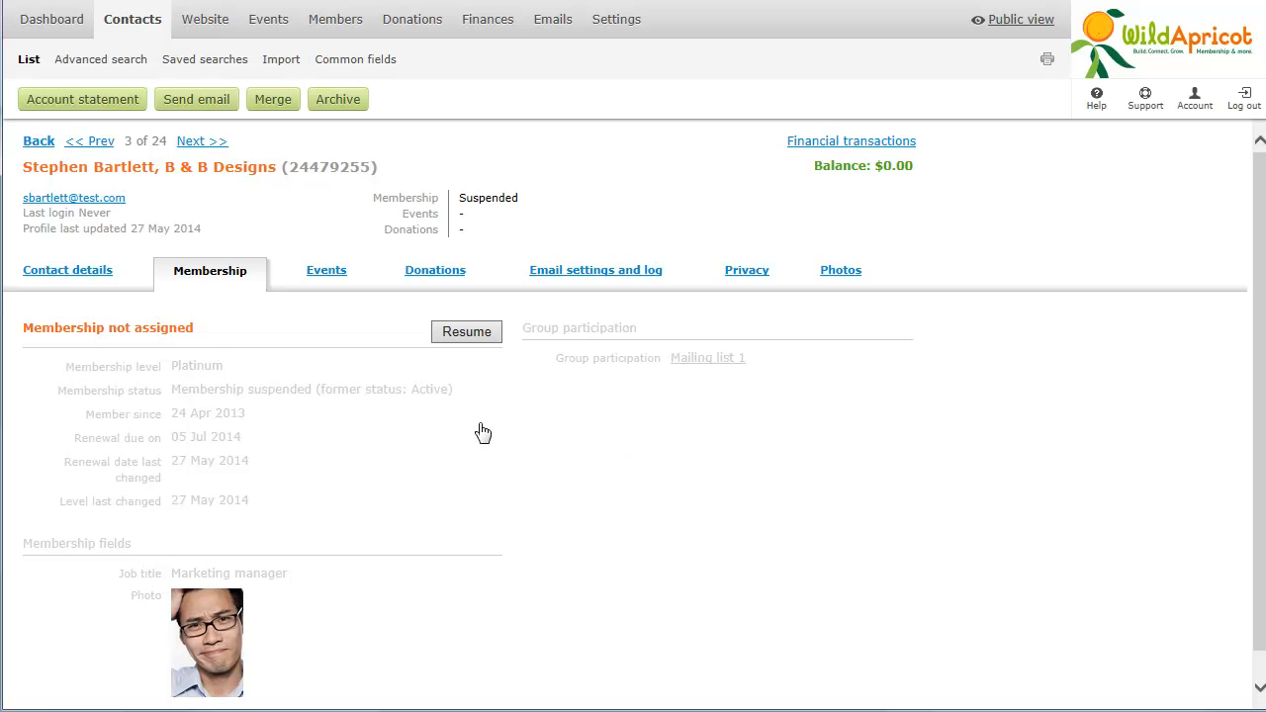
Go to the fourth member's record, archive the contact, and delete it permanently
left_click(205, 143)
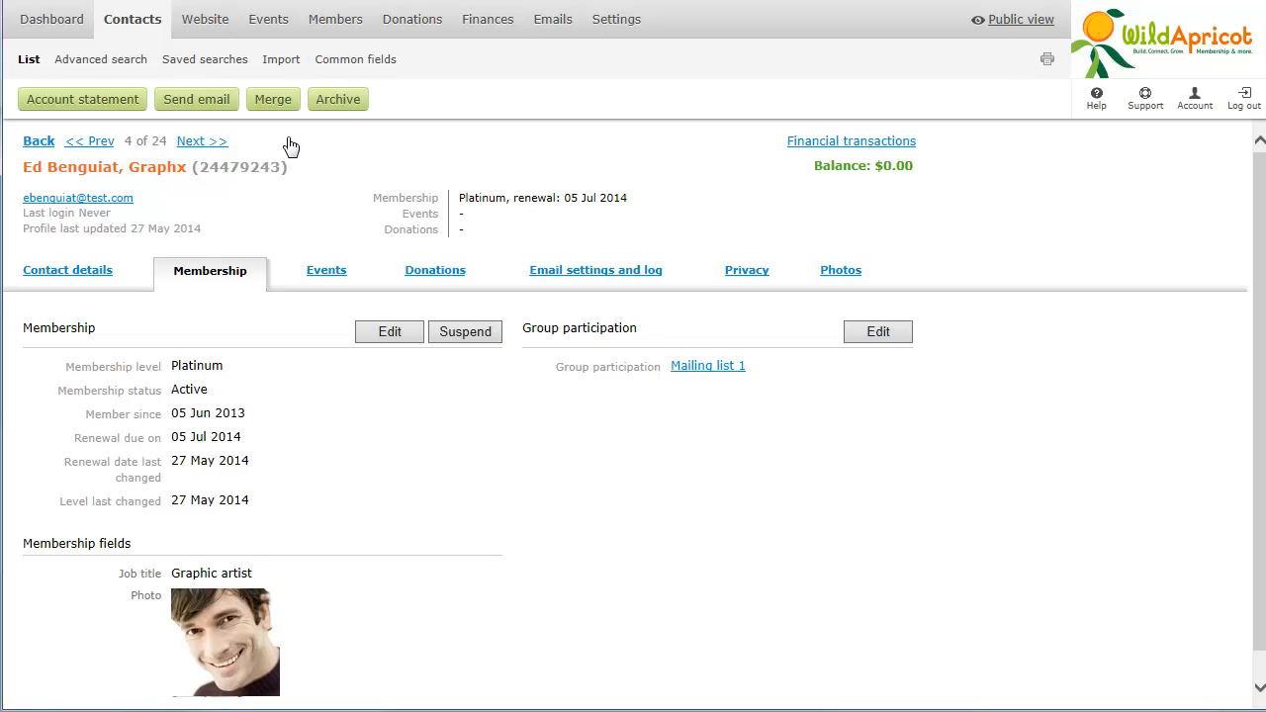
left_click(354, 103)
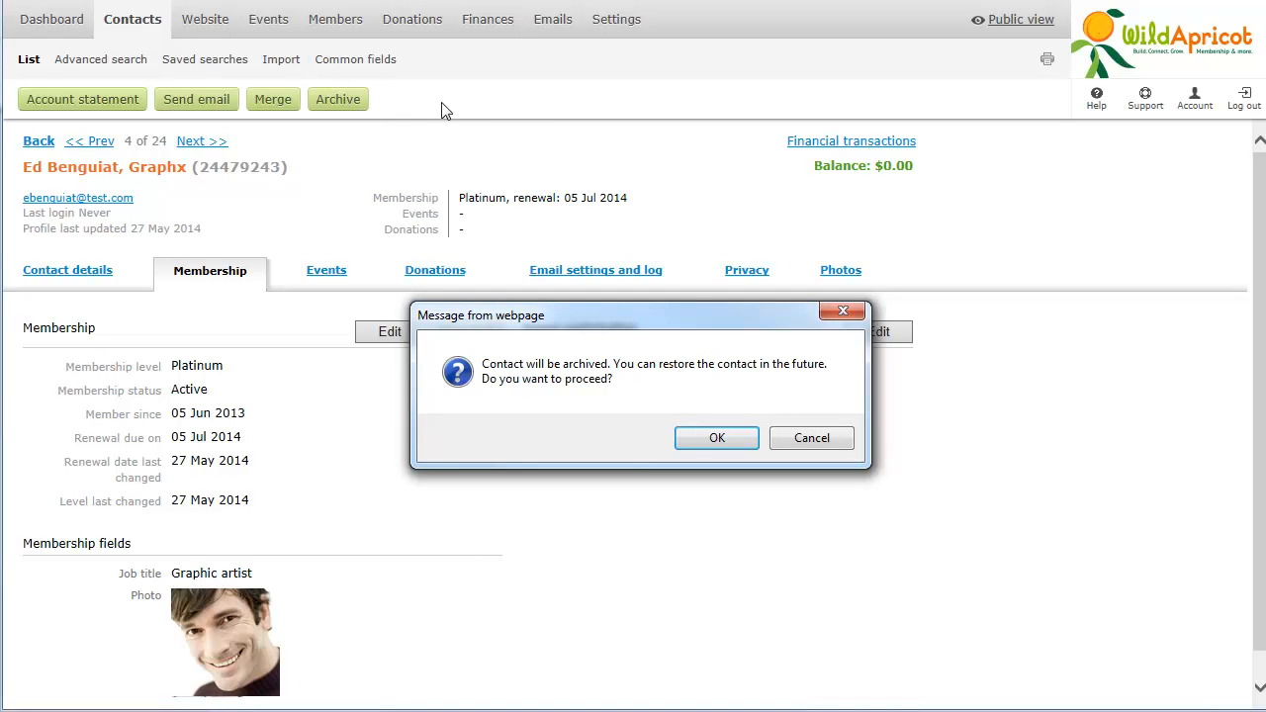
left_click(716, 441)
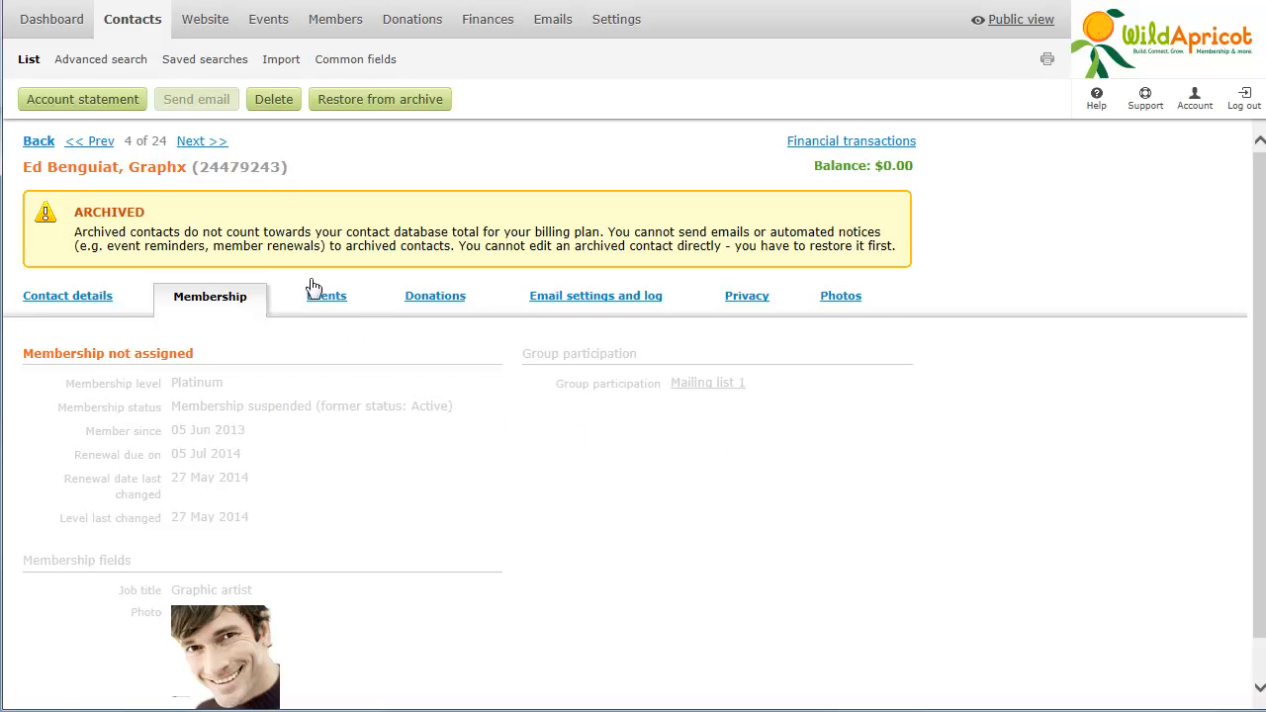
left_click(274, 100)
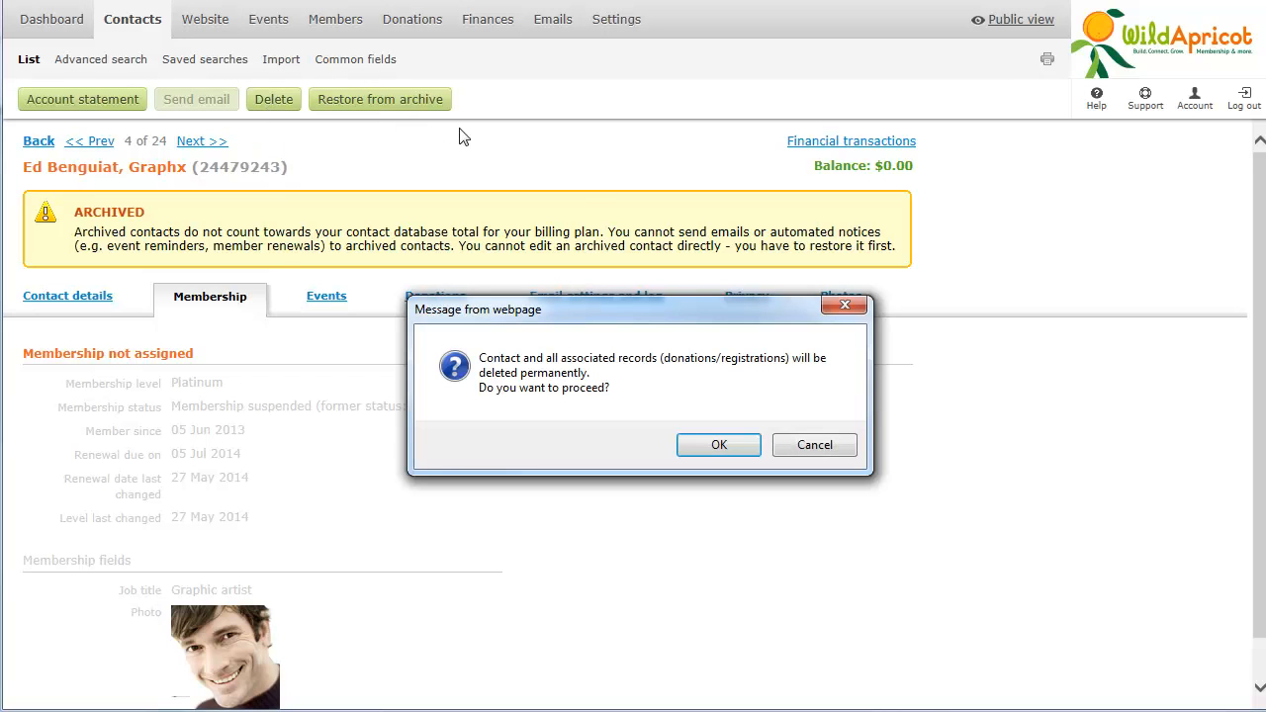
left_click(713, 450)
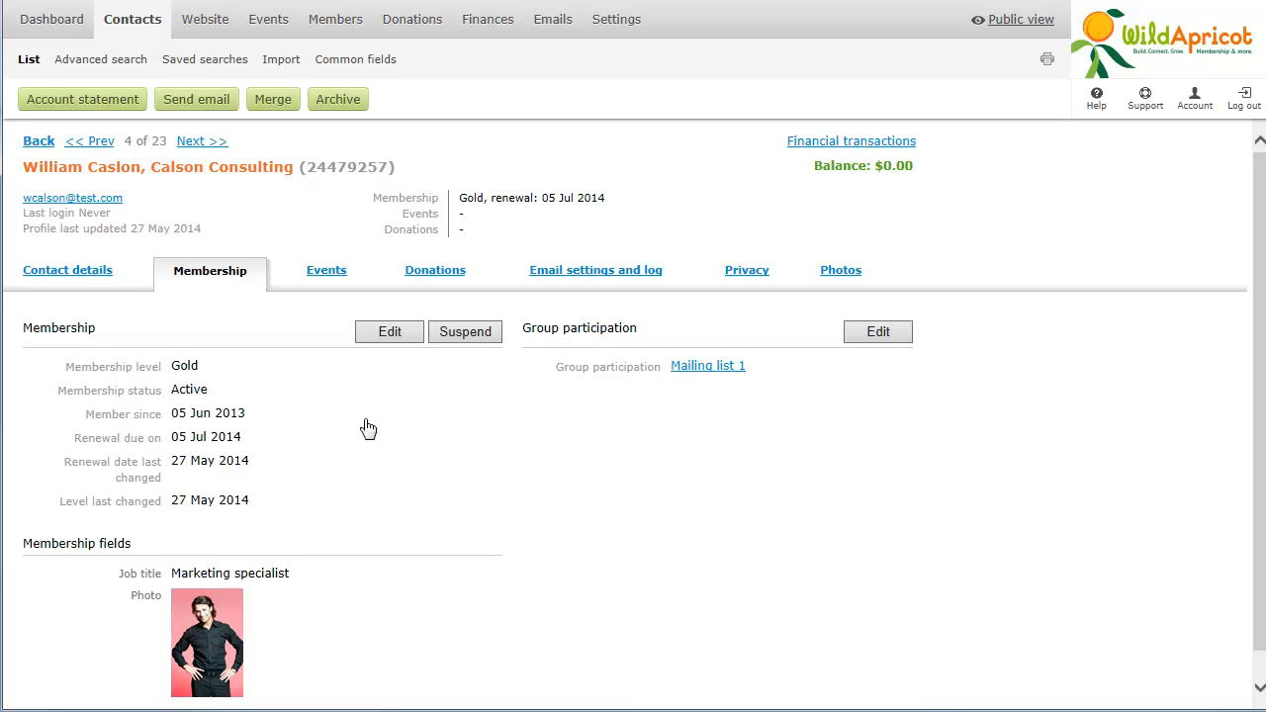
Return to the contact list and review the conditions for archiving all listed contacts, without archiving them
left_click(43, 144)
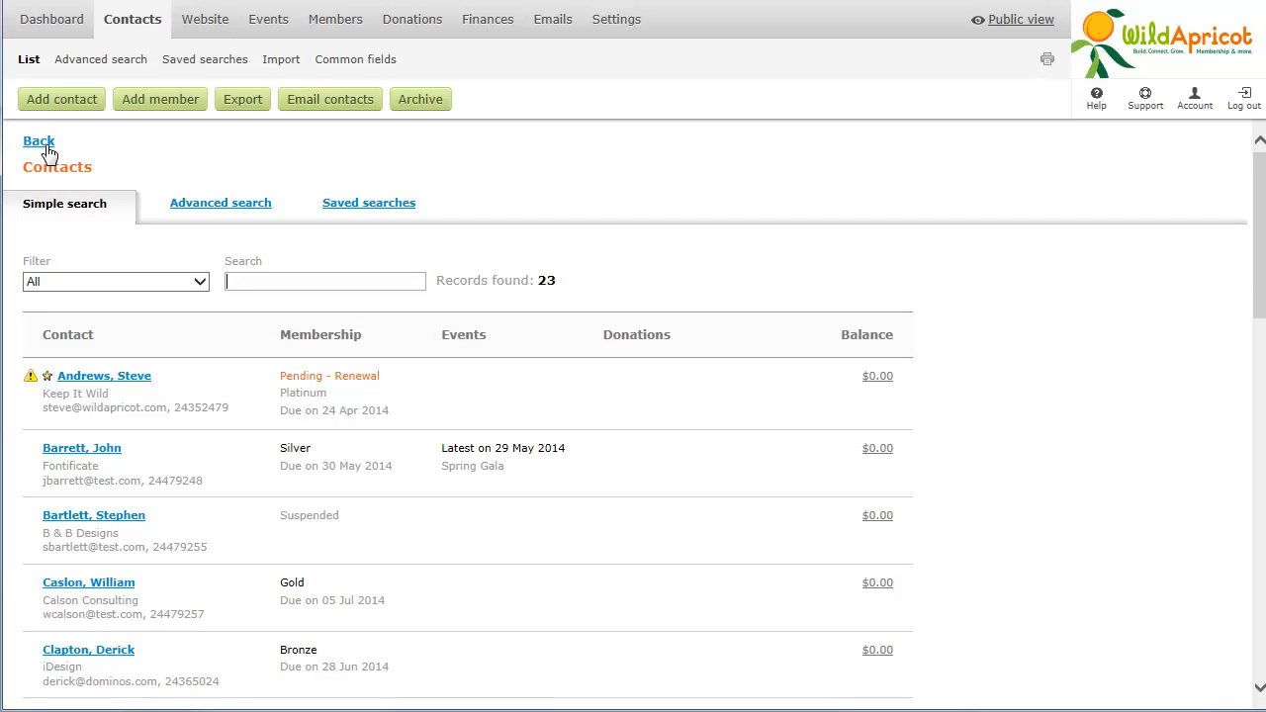
left_click(423, 102)
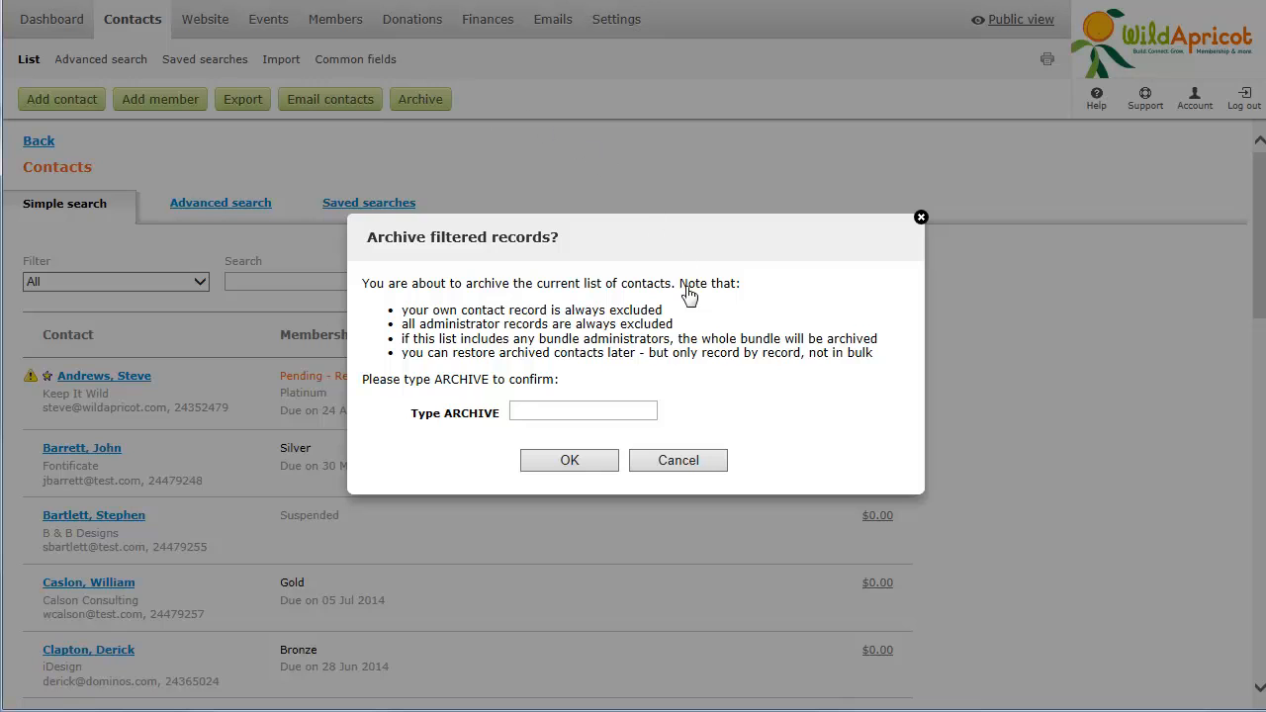
left_click(711, 463)
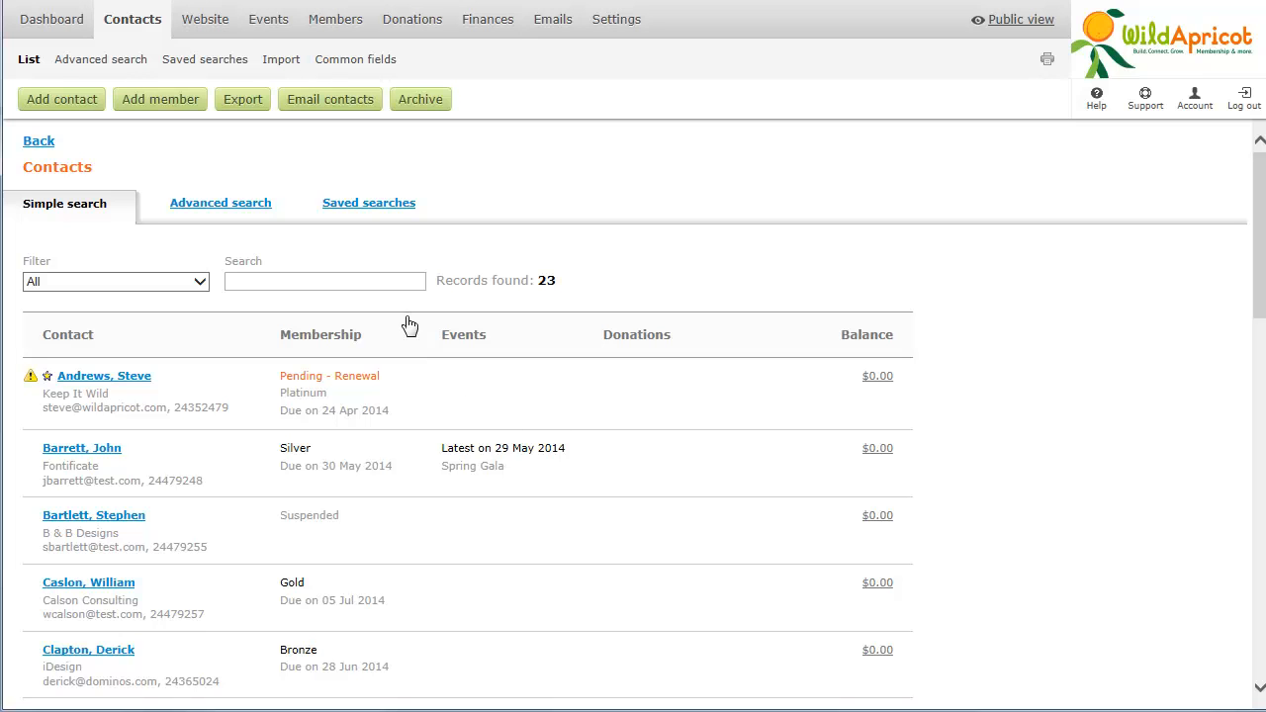
Open the membership summary and bring up the lapsed Silver members
mouse_move(337, 32)
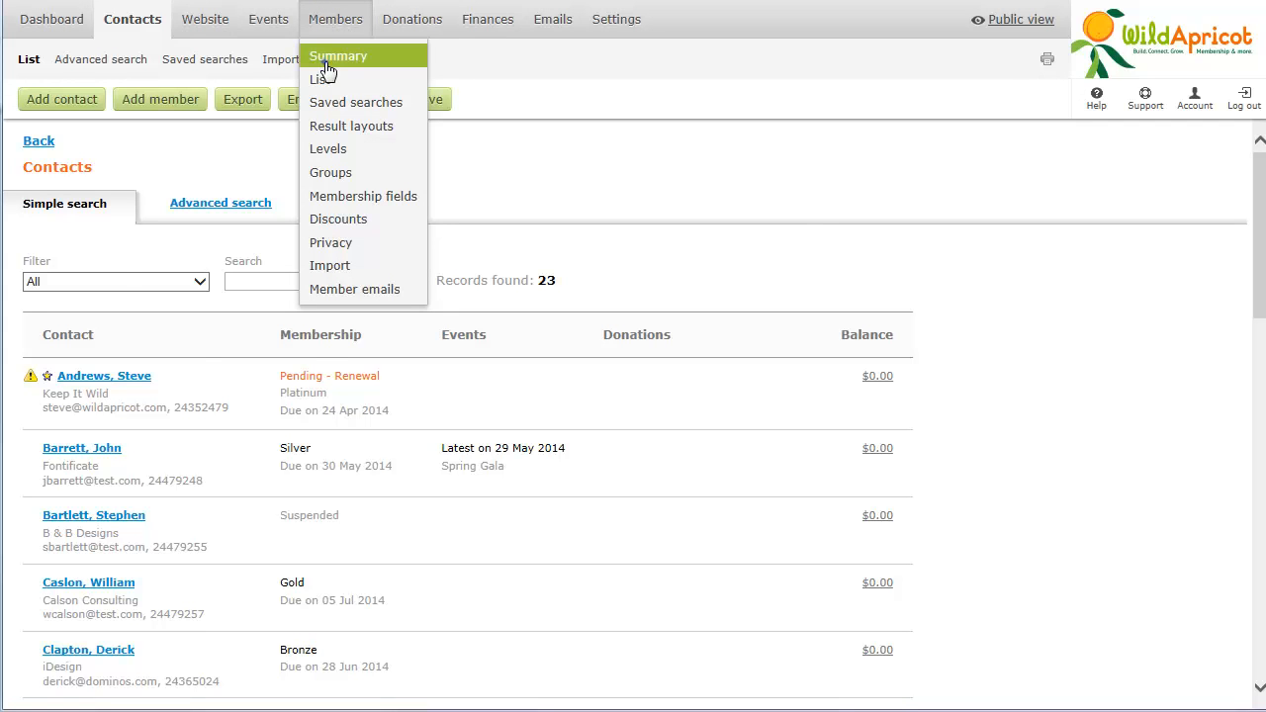
left_click(328, 59)
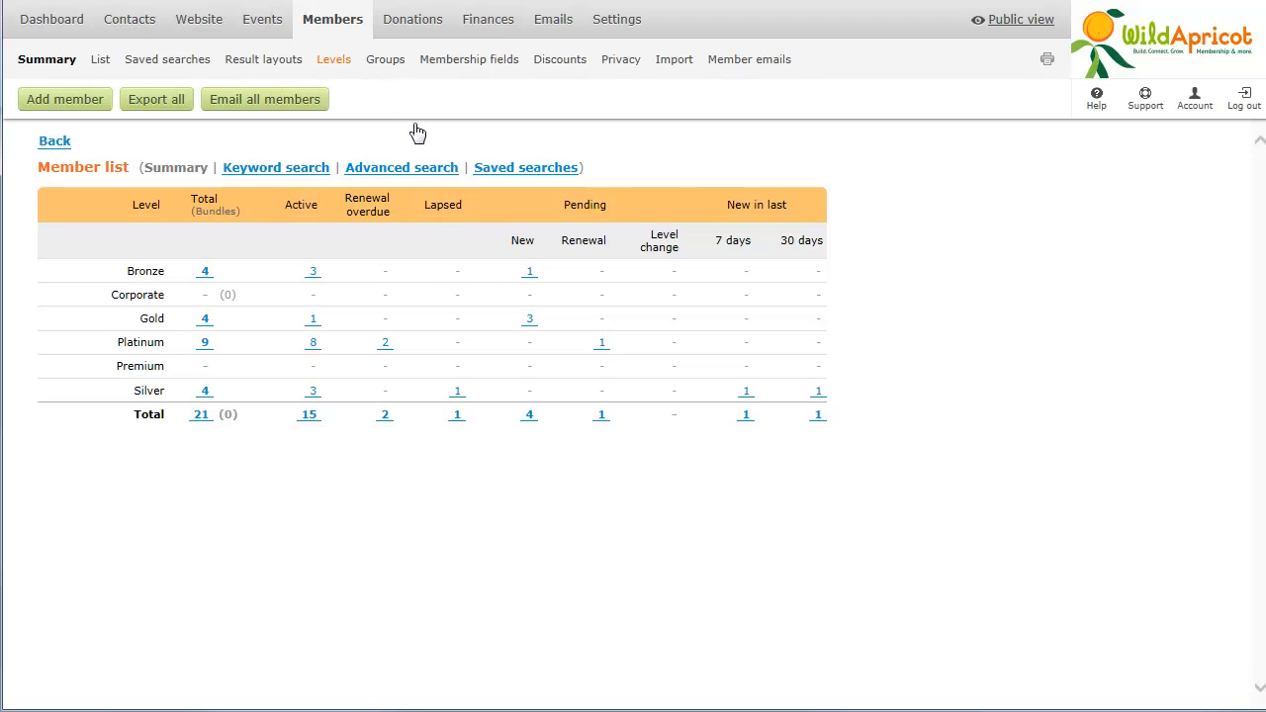
left_click(457, 391)
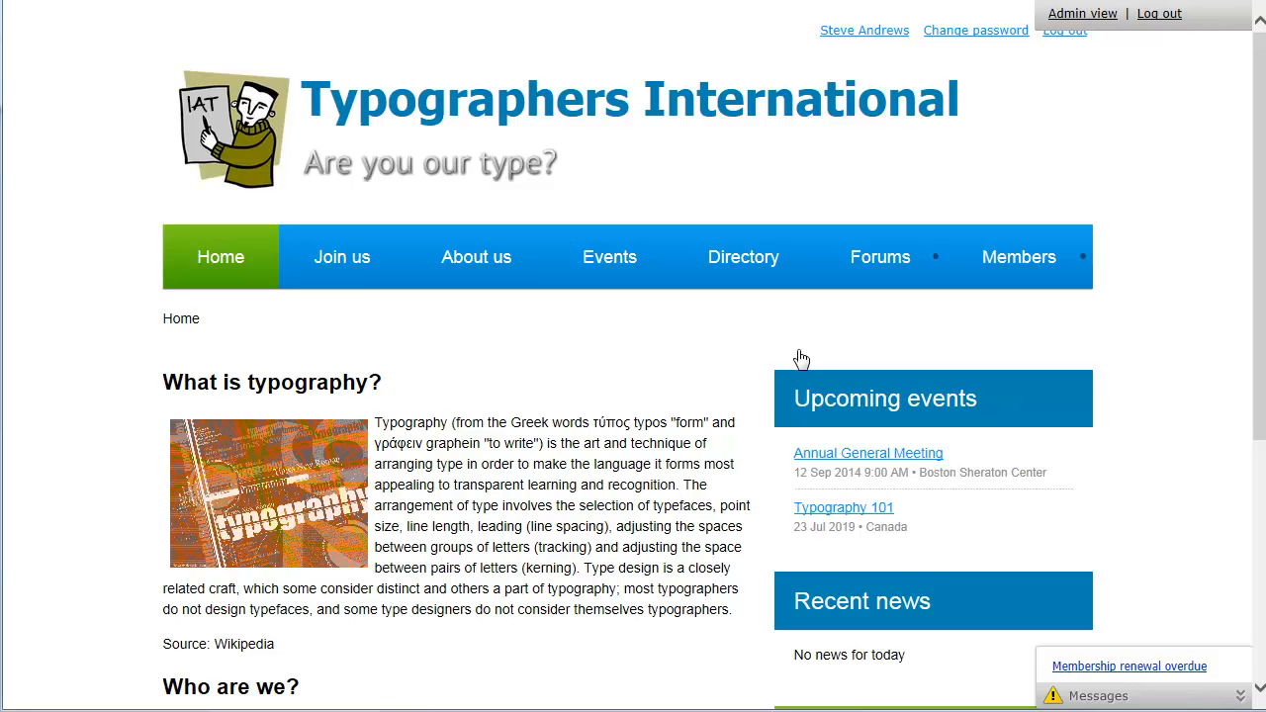
On the public site, open the signed-in member's own profile, allow it to be shown to others in the privacy settings, and save
left_click(867, 31)
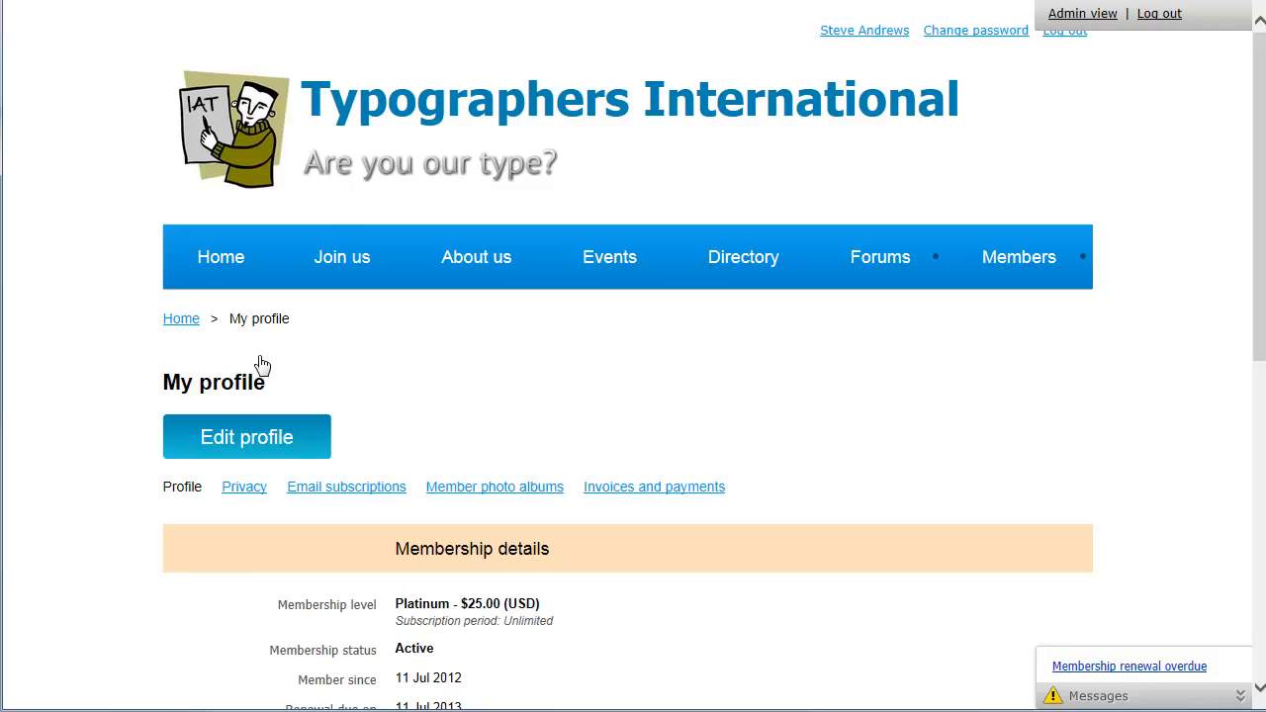
left_click(244, 487)
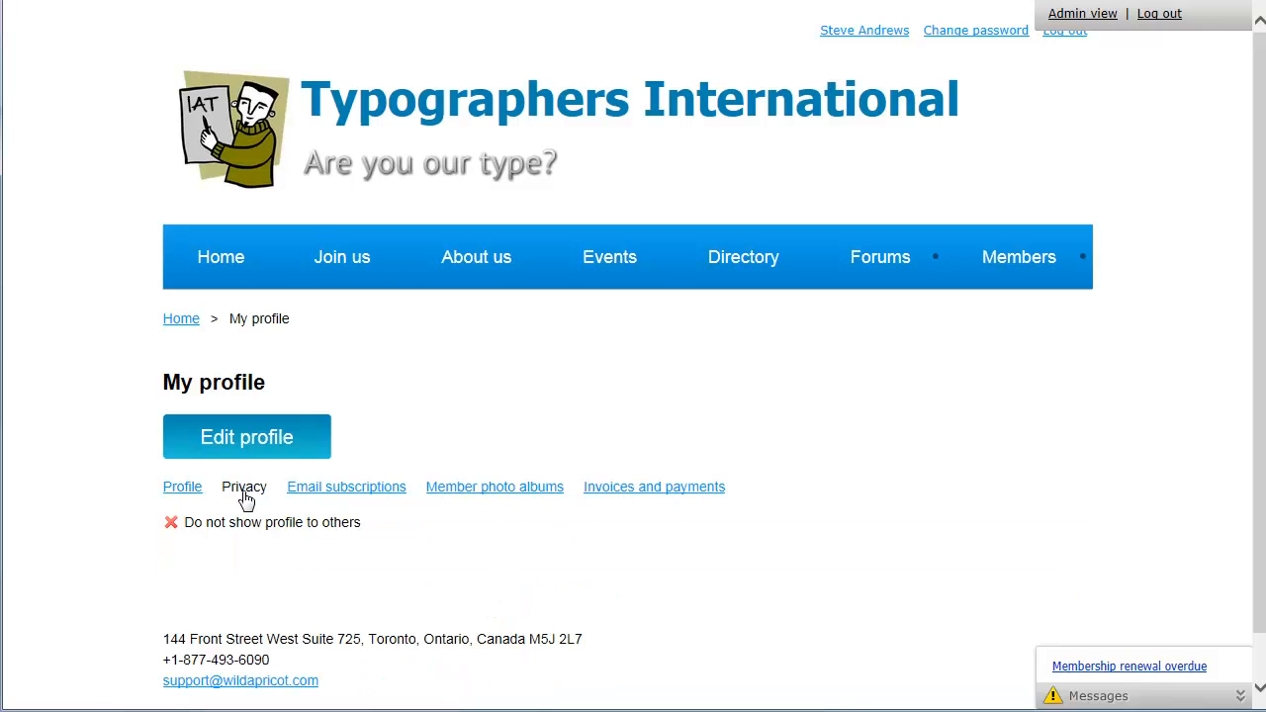
left_click(244, 440)
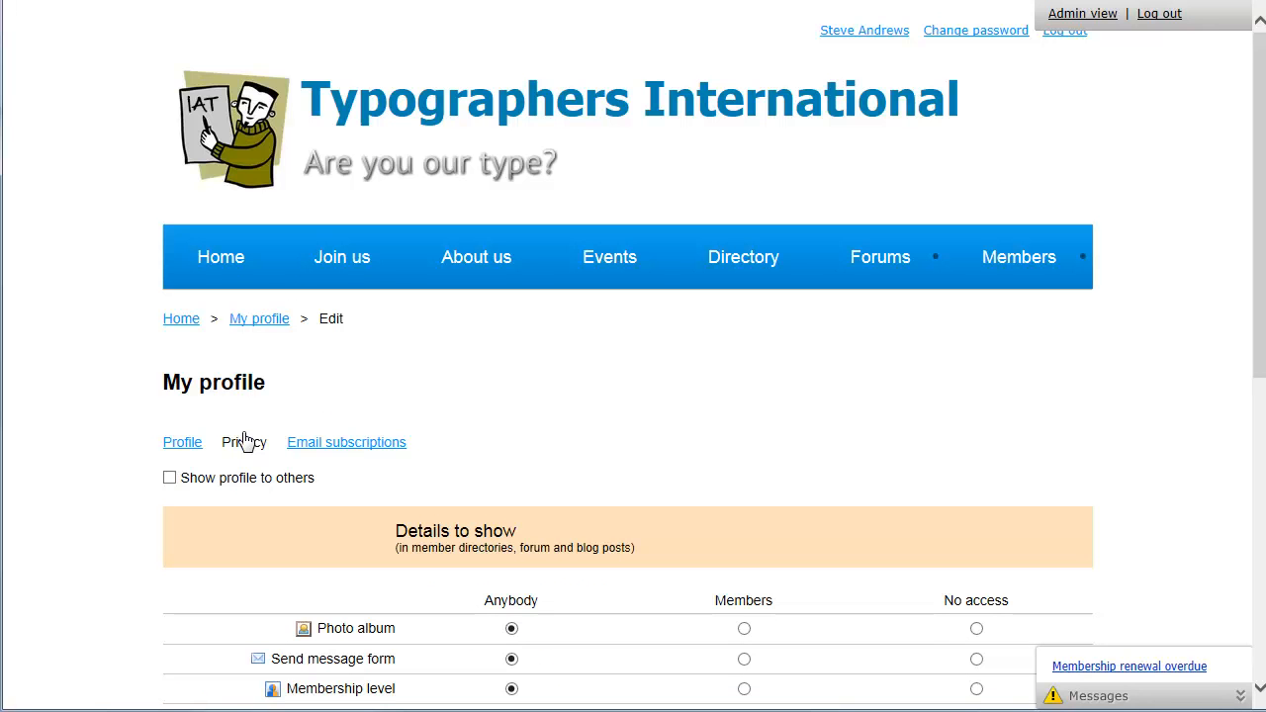
left_click(169, 480)
left_click(1258, 644)
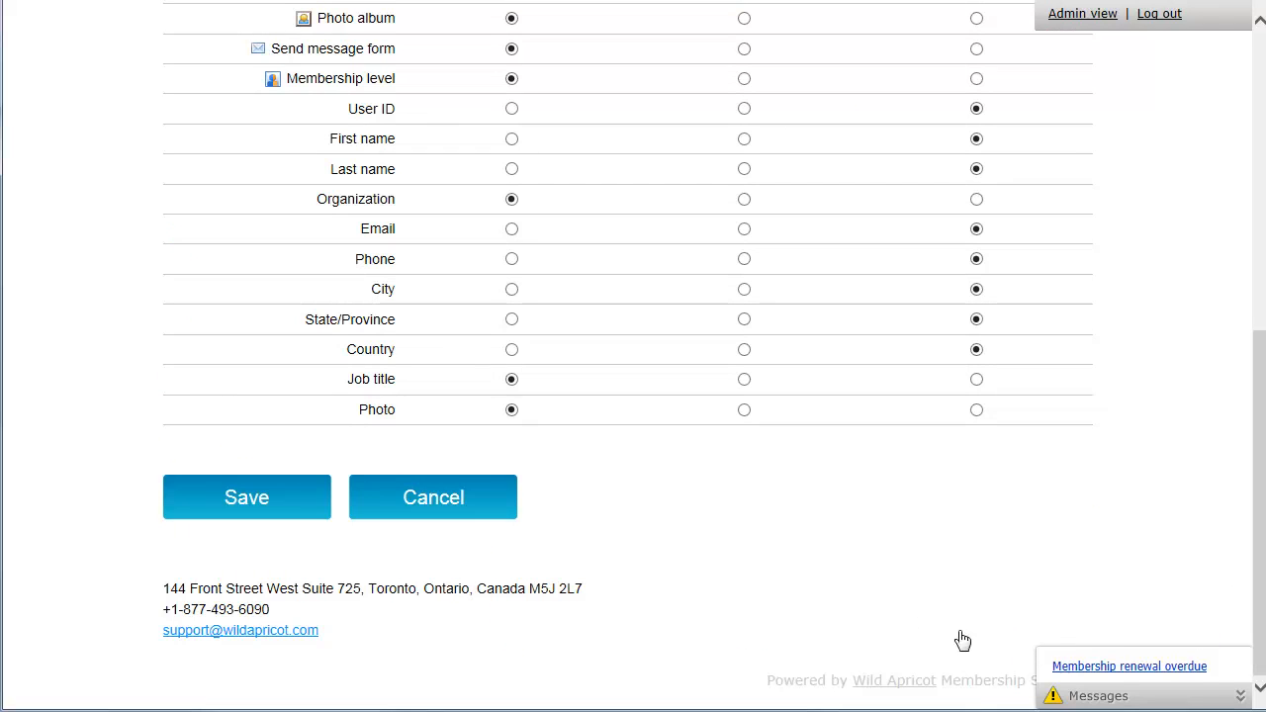
left_click(247, 509)
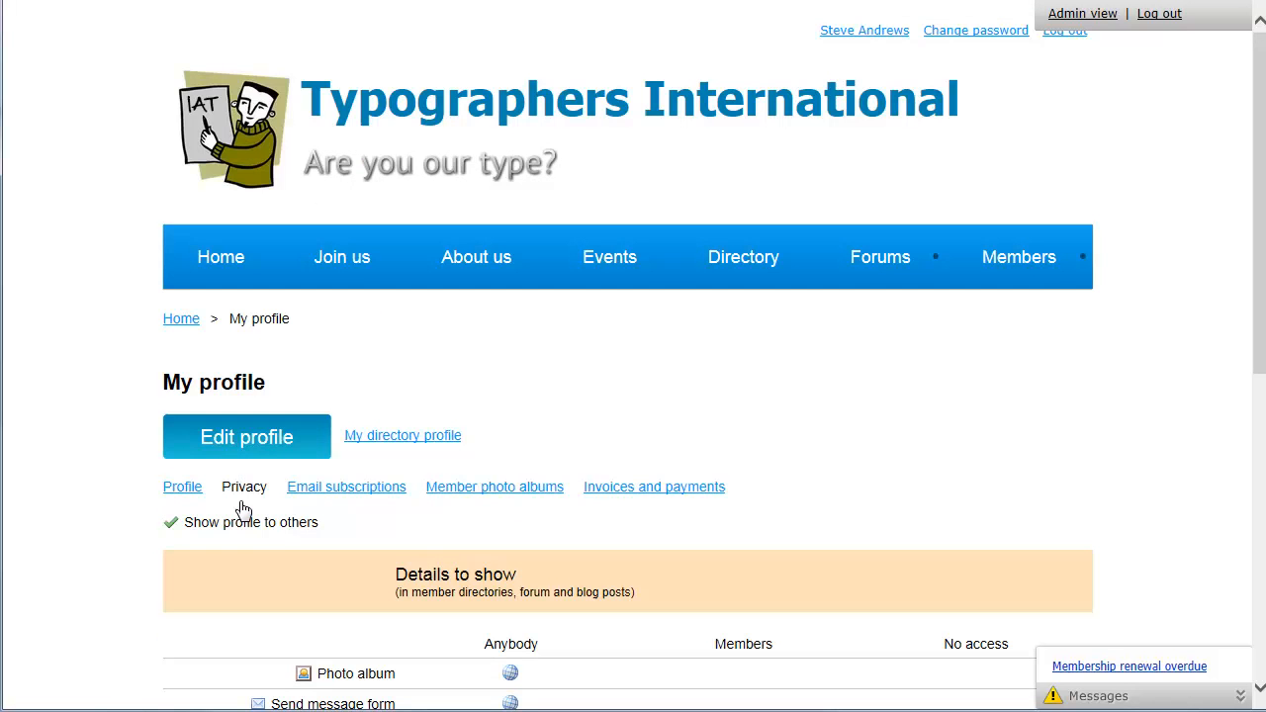
Review the profile's email subscriptions and its invoices and payments
left_click(327, 493)
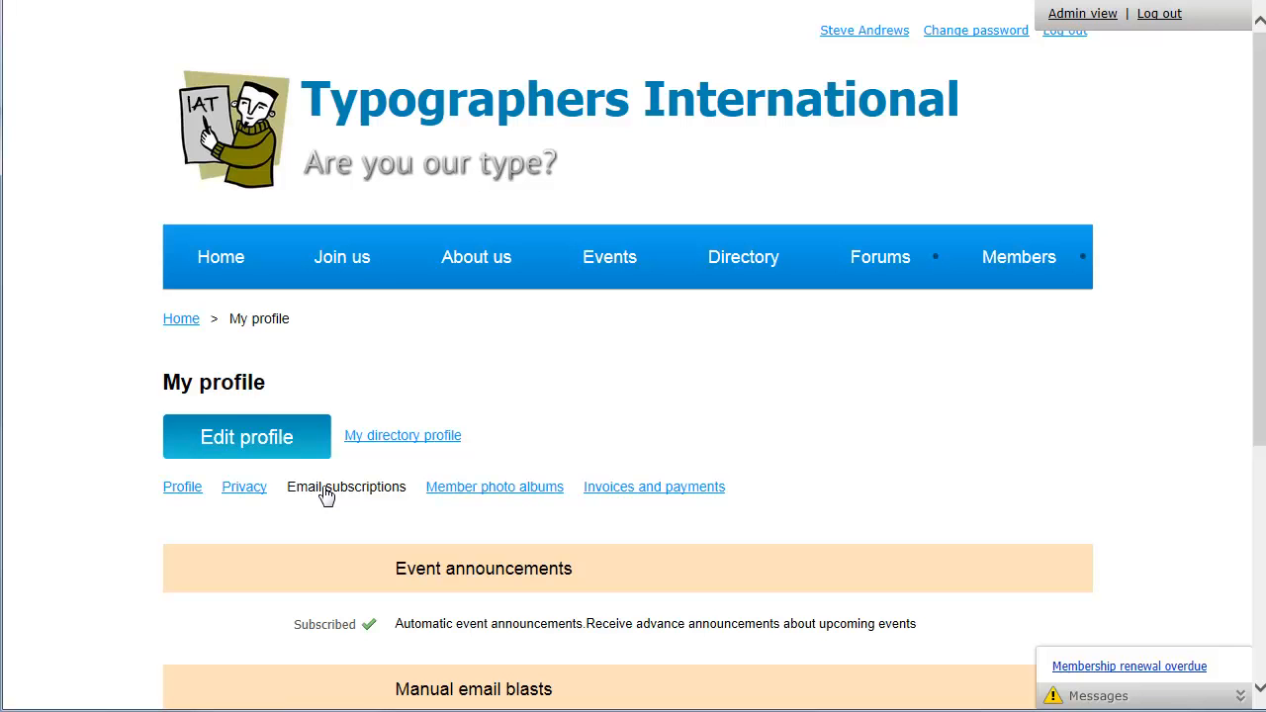
left_click(611, 491)
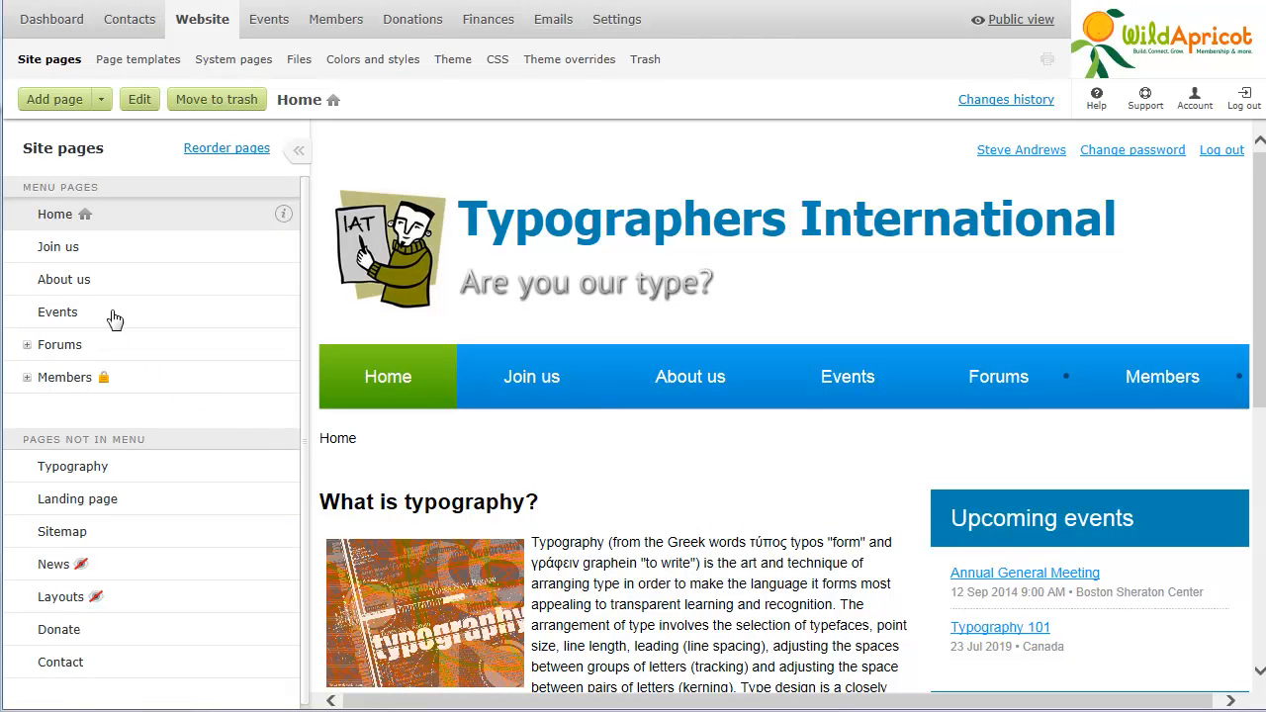
Add a website page named Members, placed after About us, with its access level set to Public
left_click(54, 103)
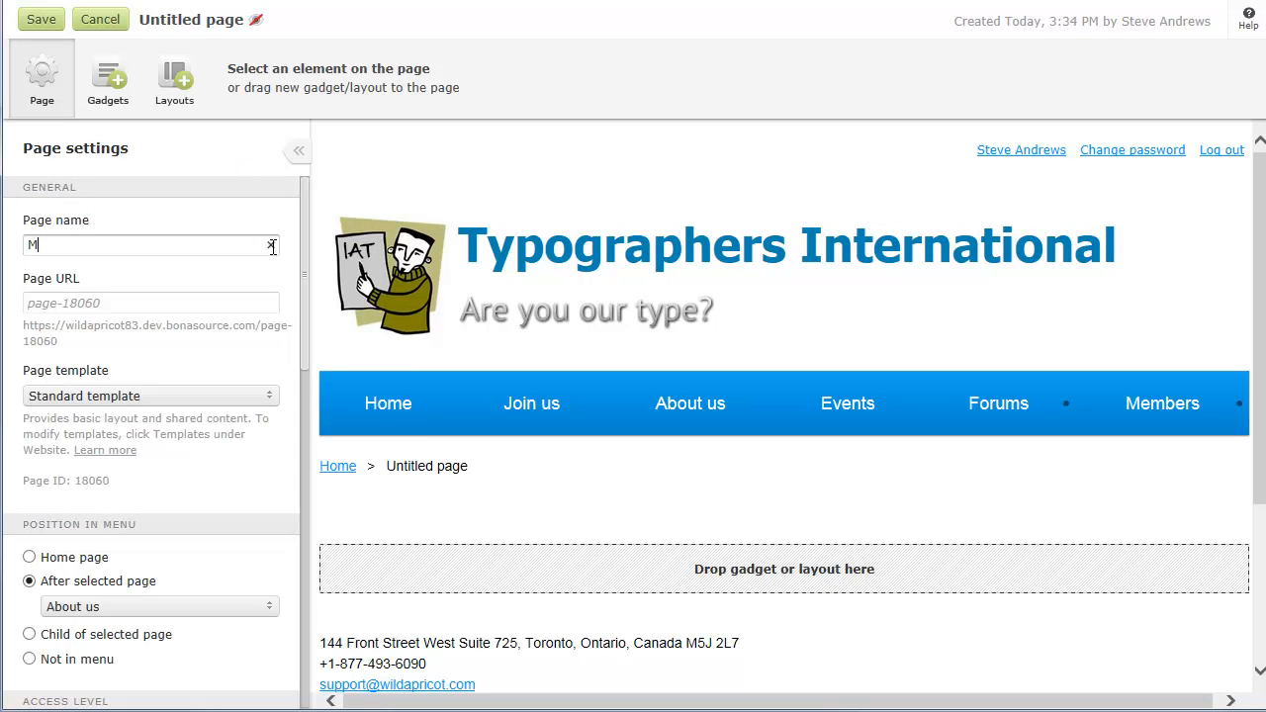
type("embers")
key("Tab")
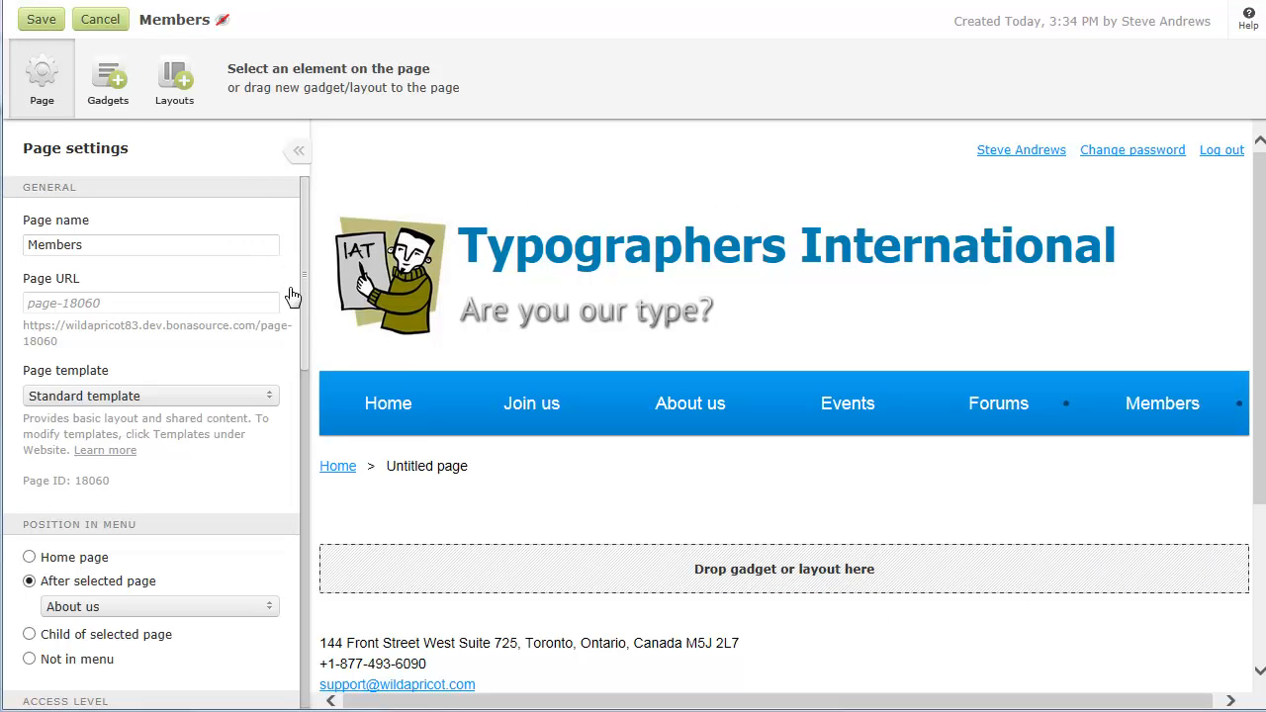
scroll(307, 663, "down", 2)
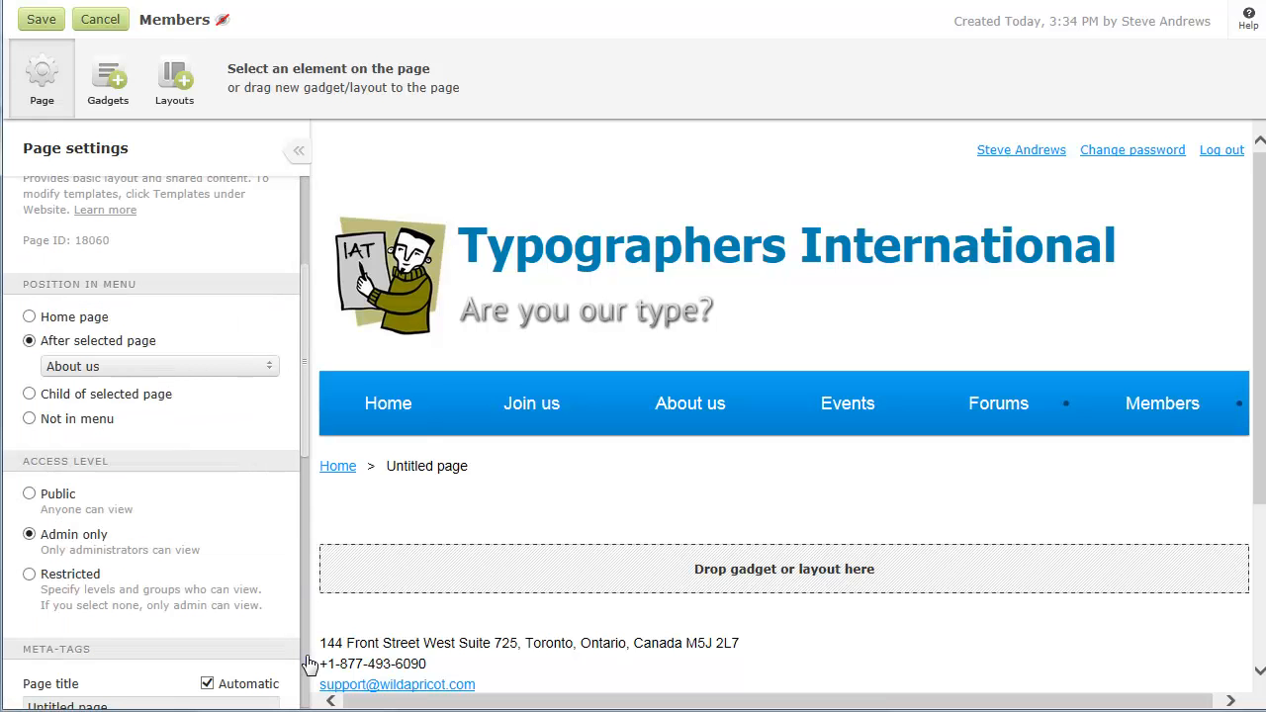
left_click(28, 496)
Place a Member directory gadget on the Members page and limit it to the Platinum and Silver levels
left_click(105, 99)
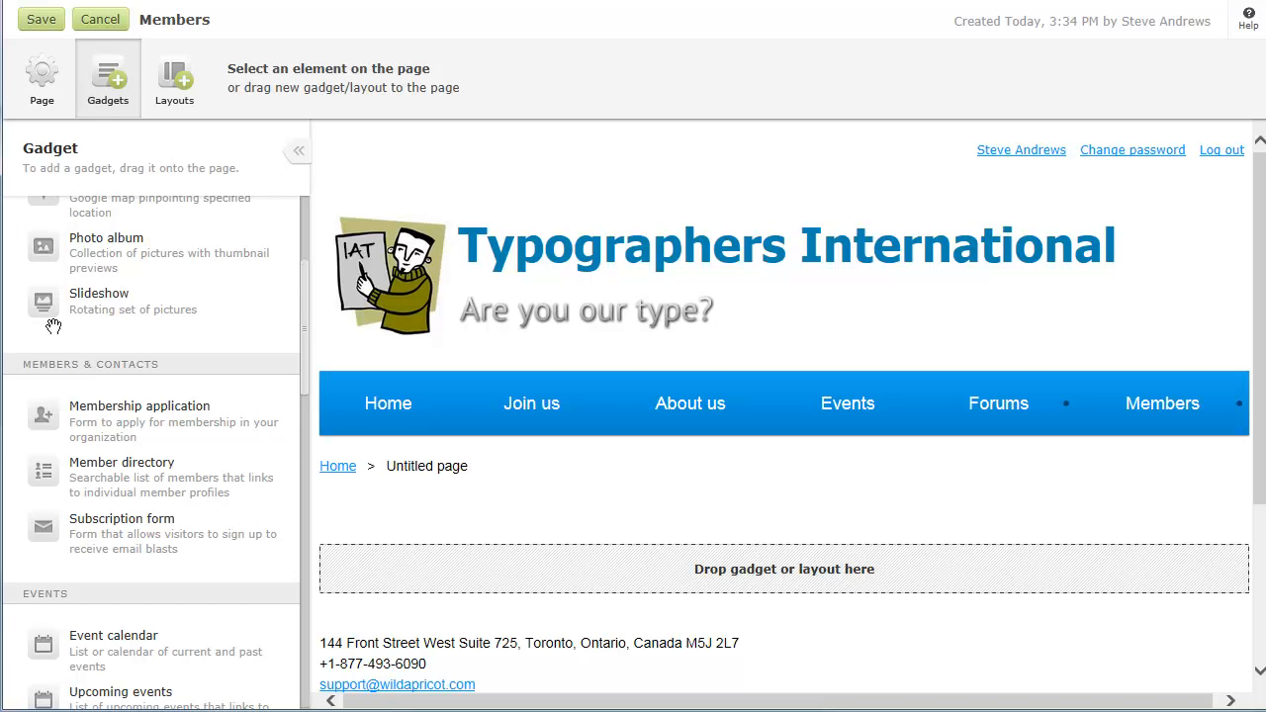
left_click_drag(50, 471, 396, 570)
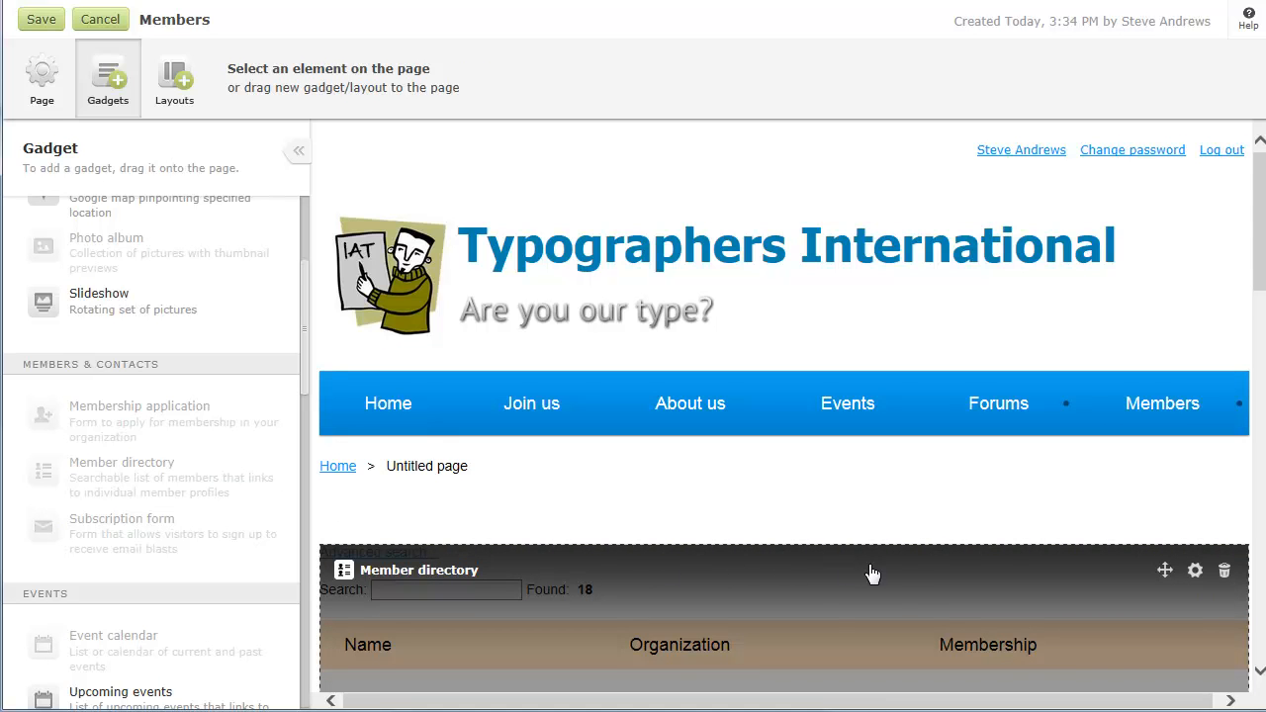
left_click(1195, 574)
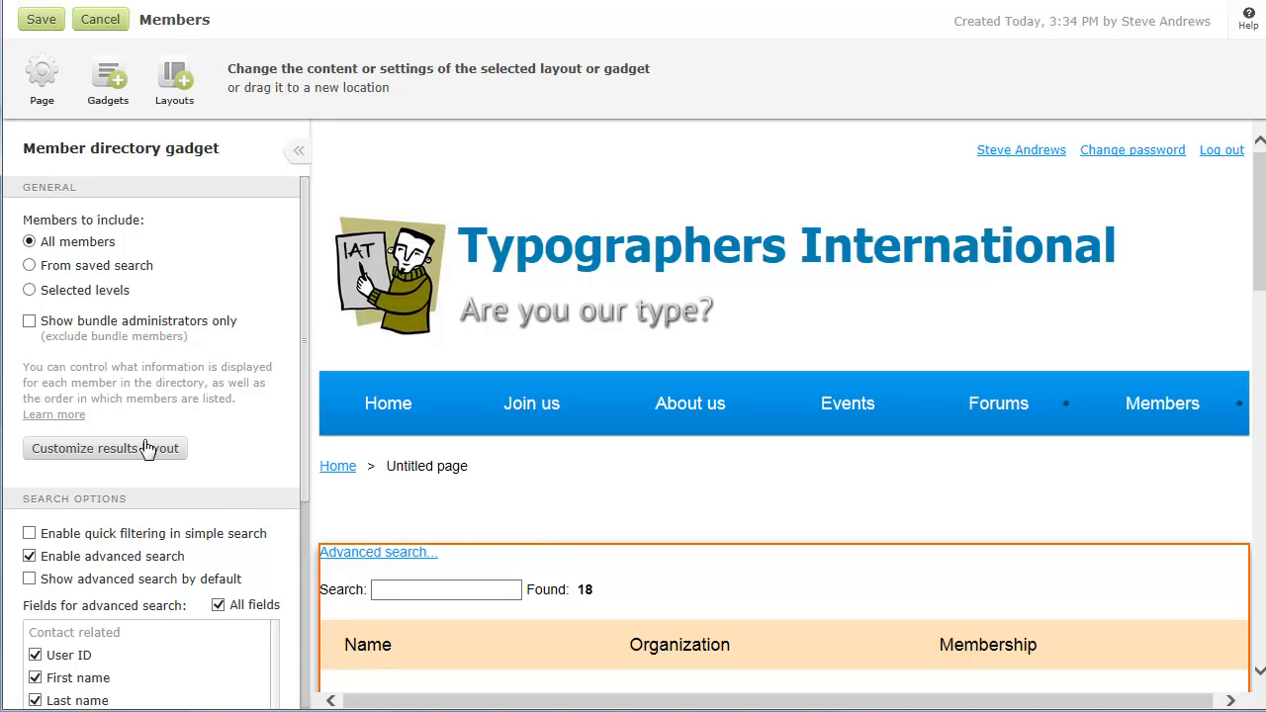
left_click(30, 290)
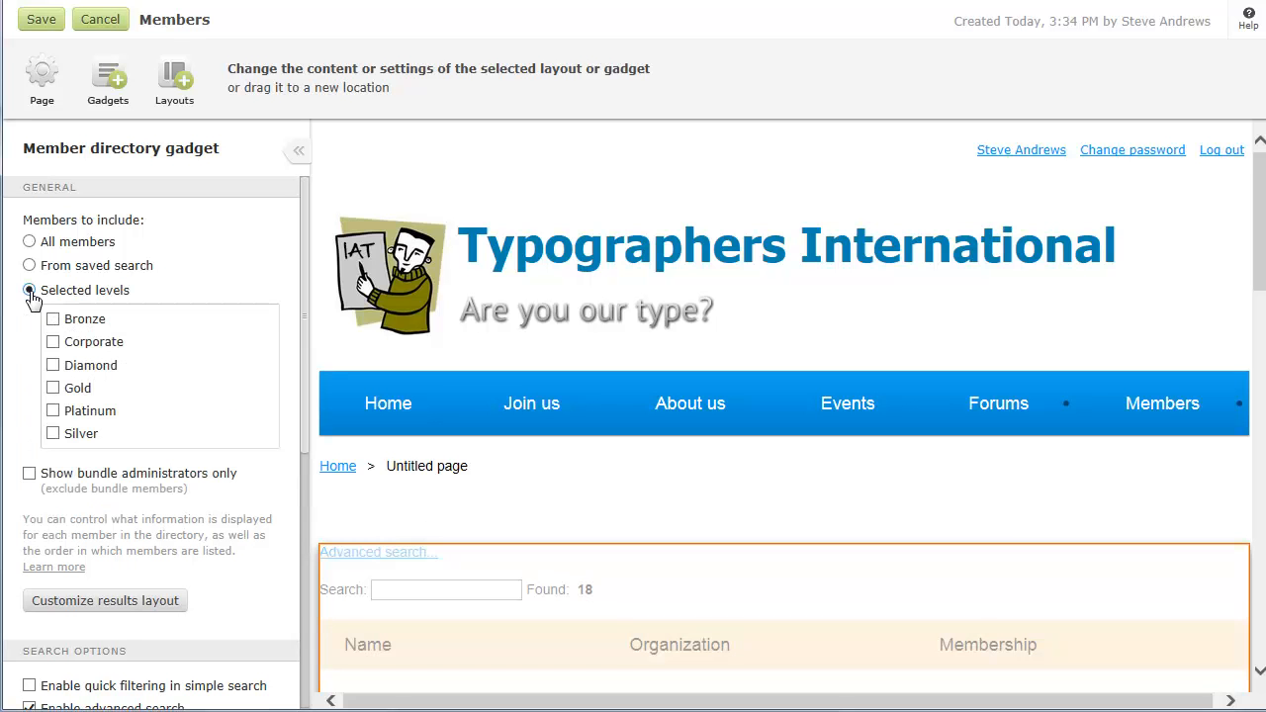
left_click(55, 411)
left_click(54, 435)
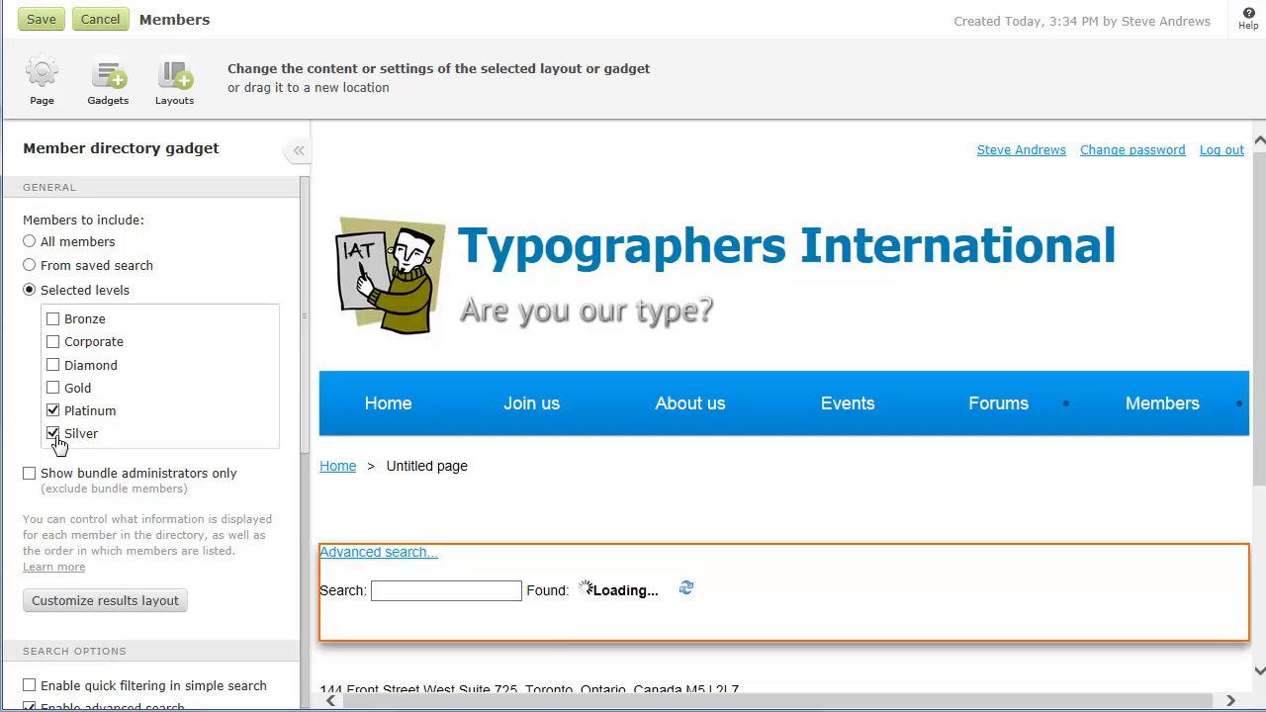
Check the directory's results layout options without applying changes, and save the Members page
left_click(102, 601)
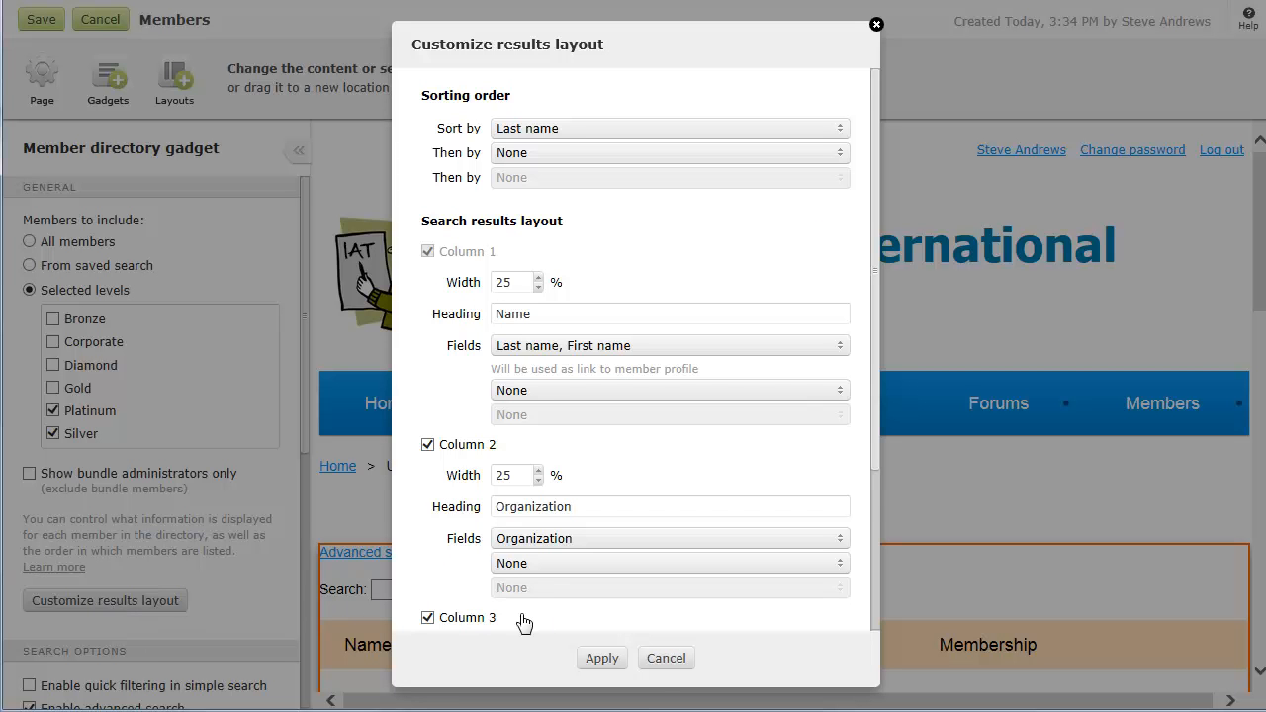
left_click(664, 659)
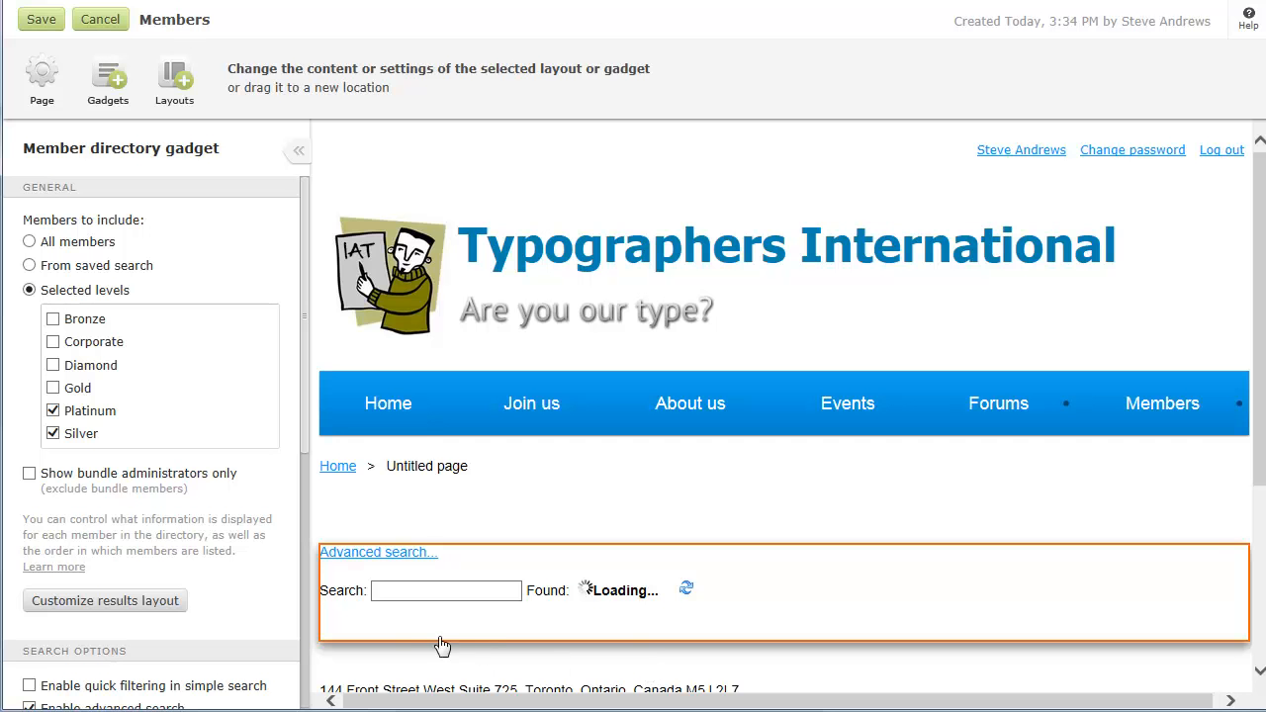
left_click(44, 20)
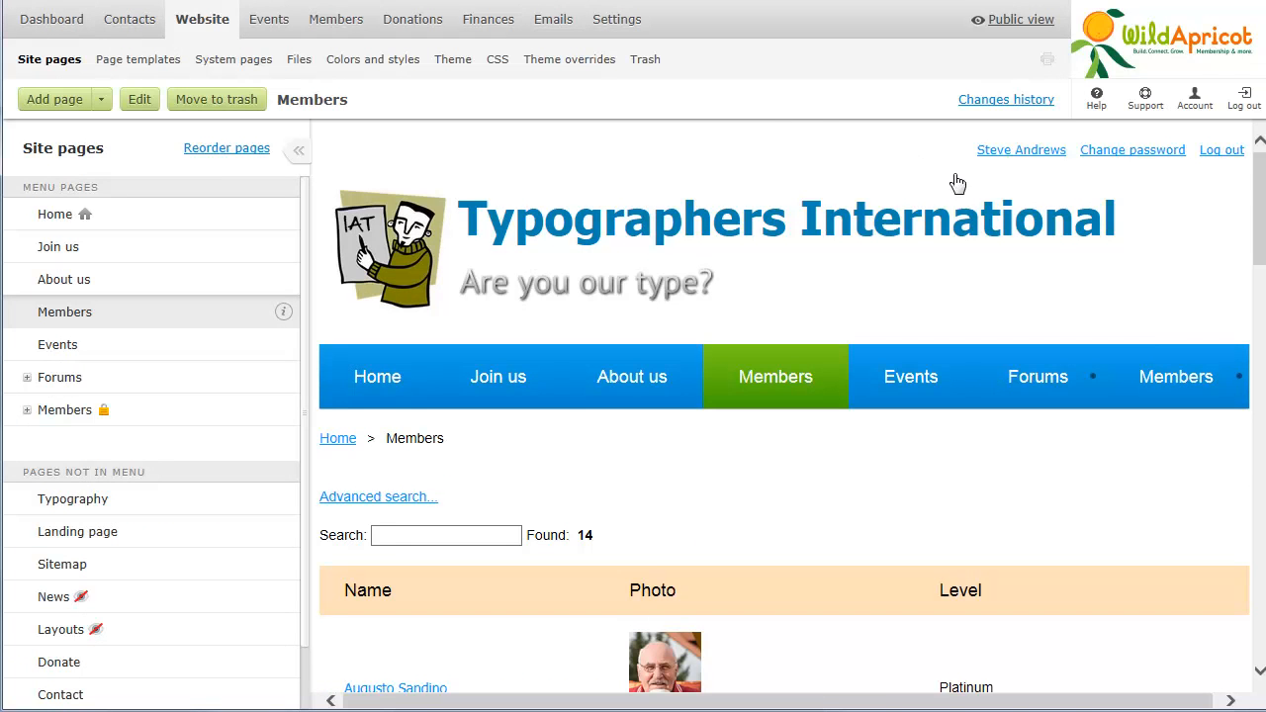
Look through the member directory listing and view a Silver member's public profile details
left_click(1259, 633)
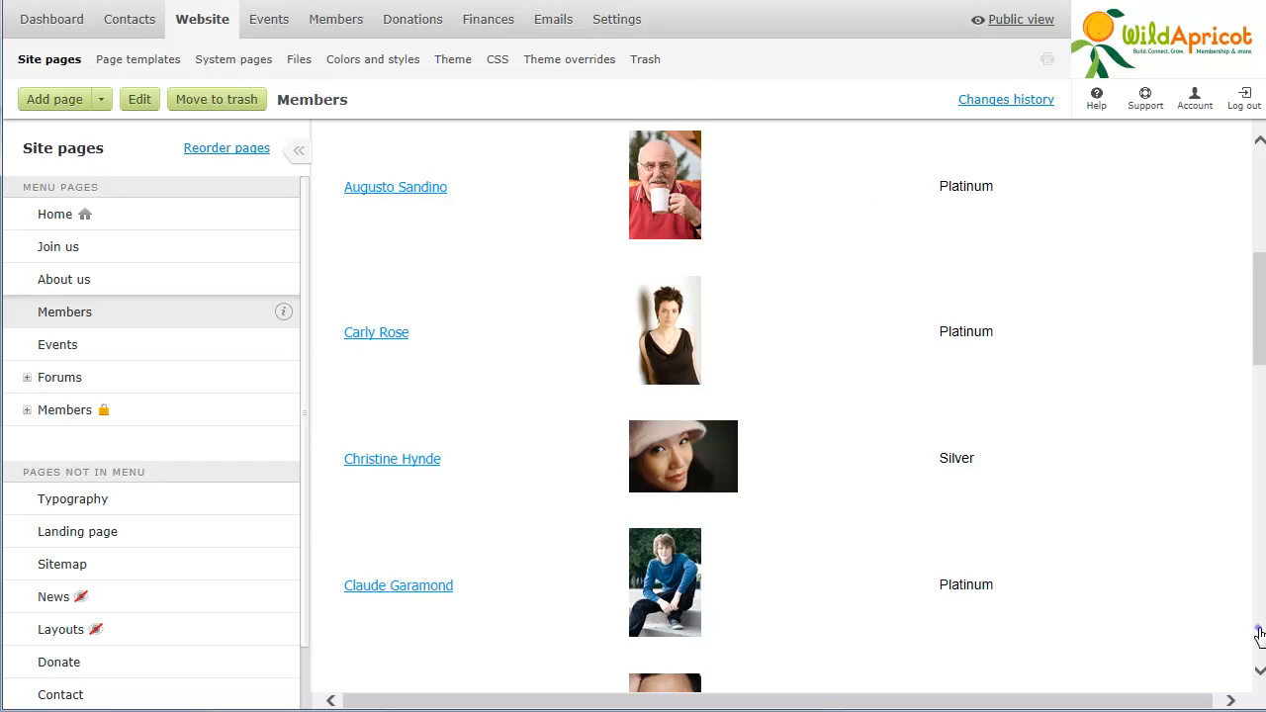
left_click(1260, 636)
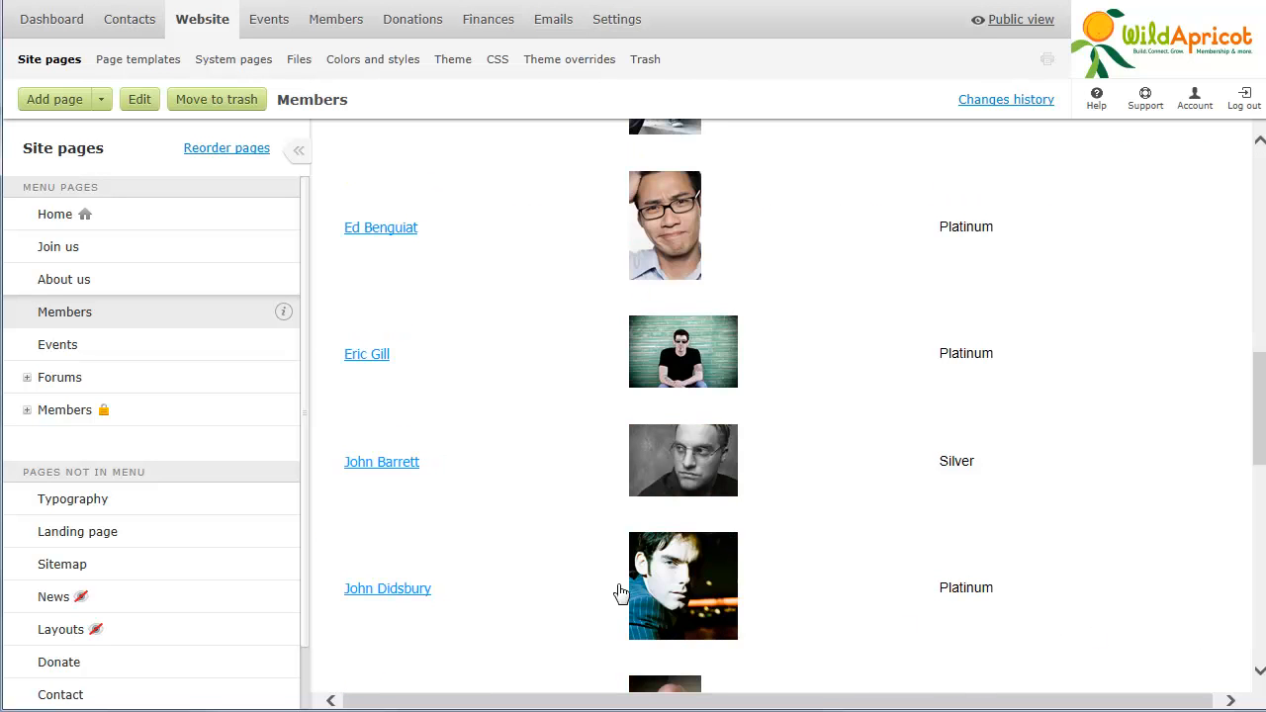
left_click(406, 463)
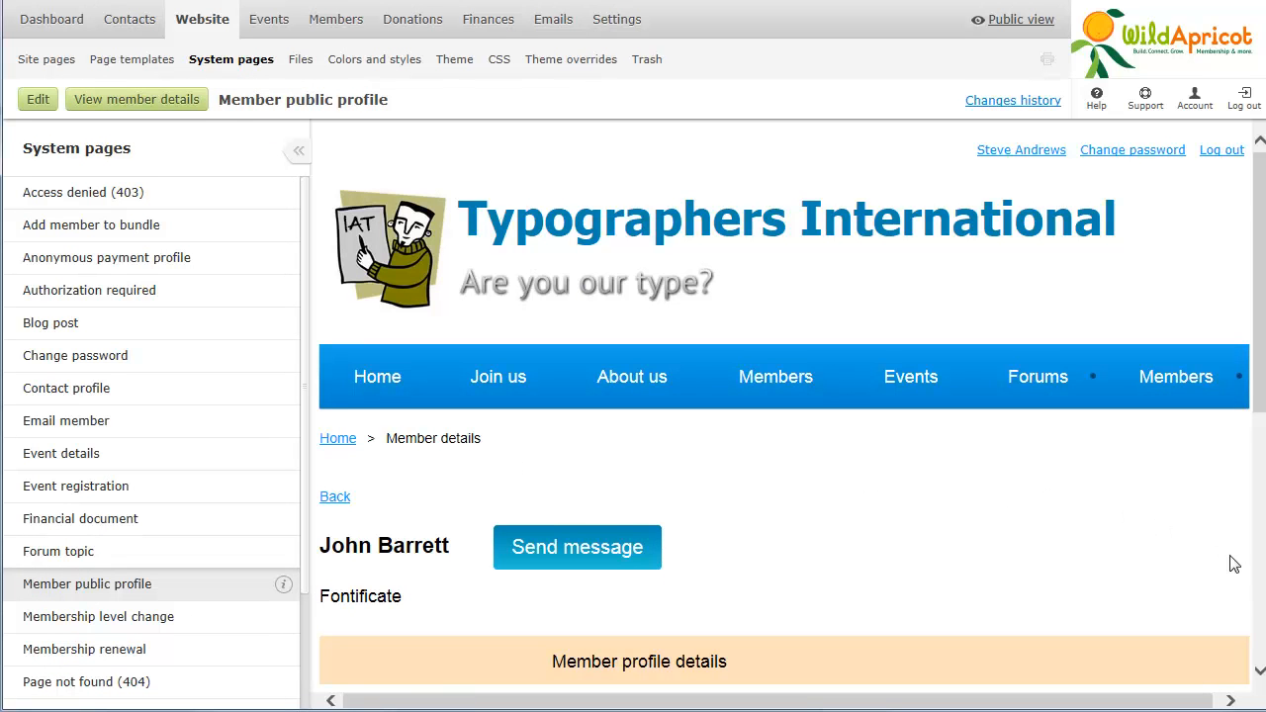
left_click(1263, 618)
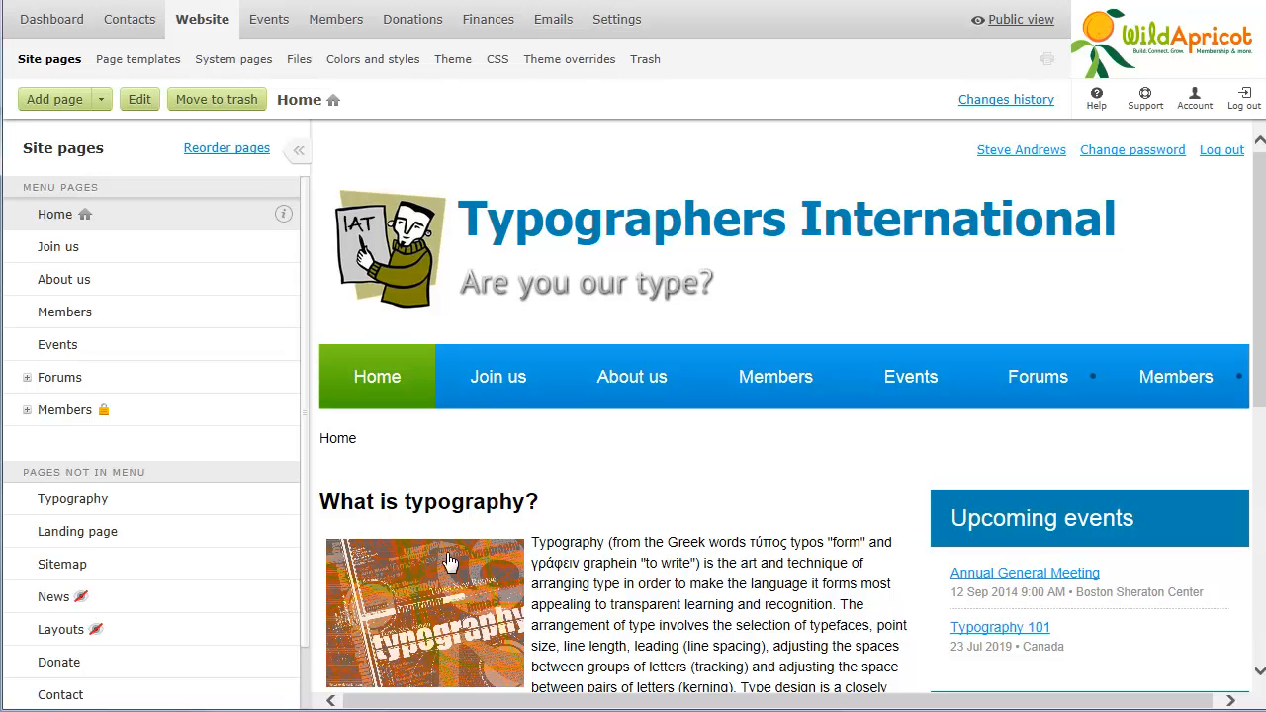
Edit the new Members page to restrict its access to the Platinum and Silver membership levels, and save it
left_click(65, 314)
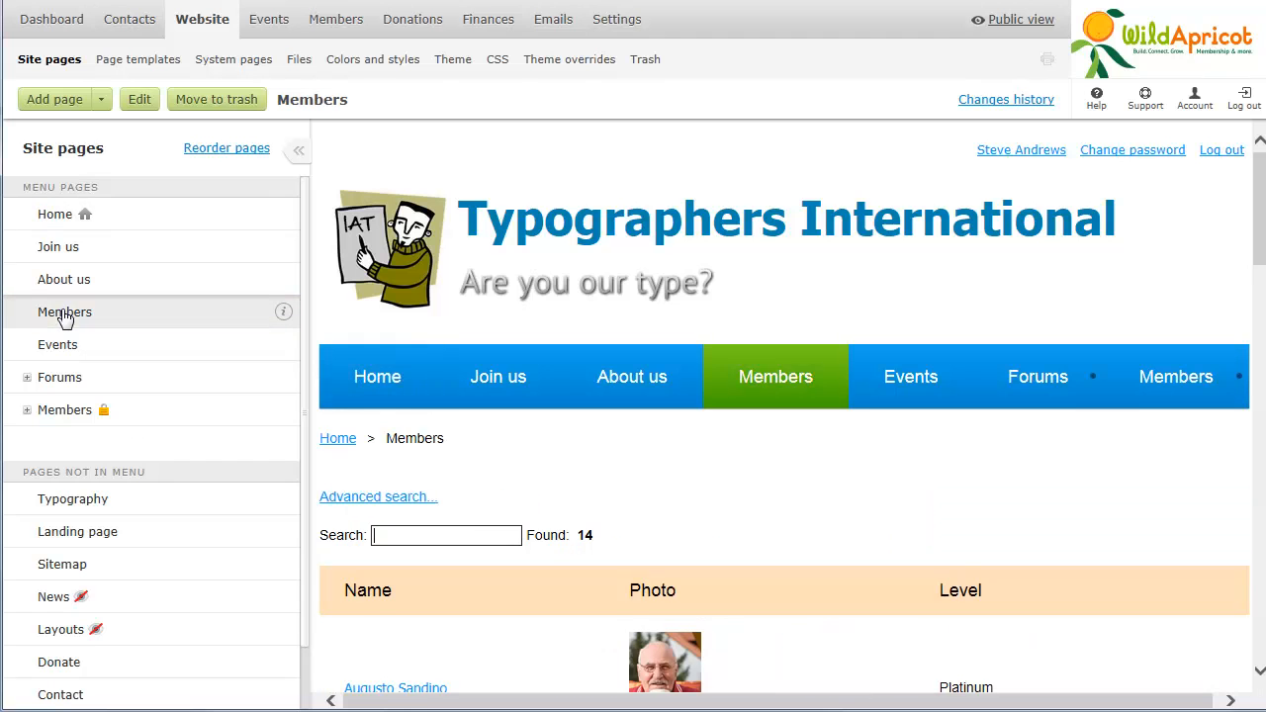
left_click(140, 101)
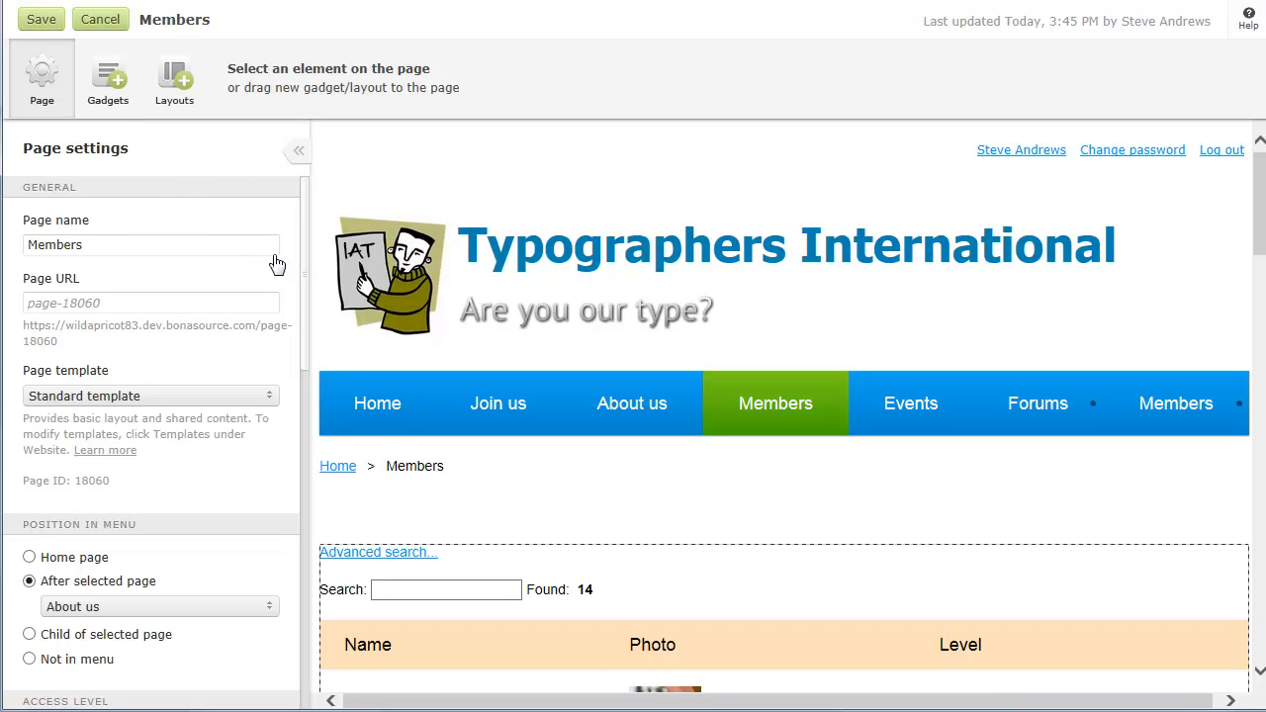
scroll(308, 623, "down", 3)
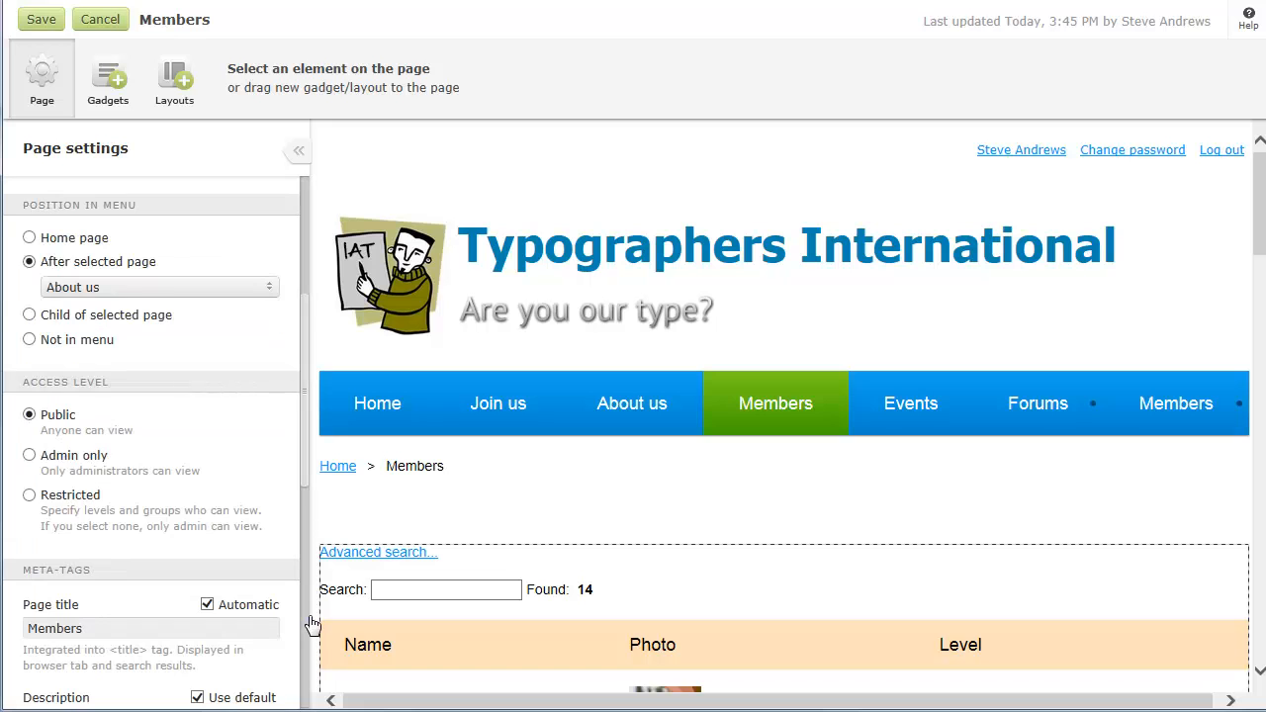
left_click(30, 499)
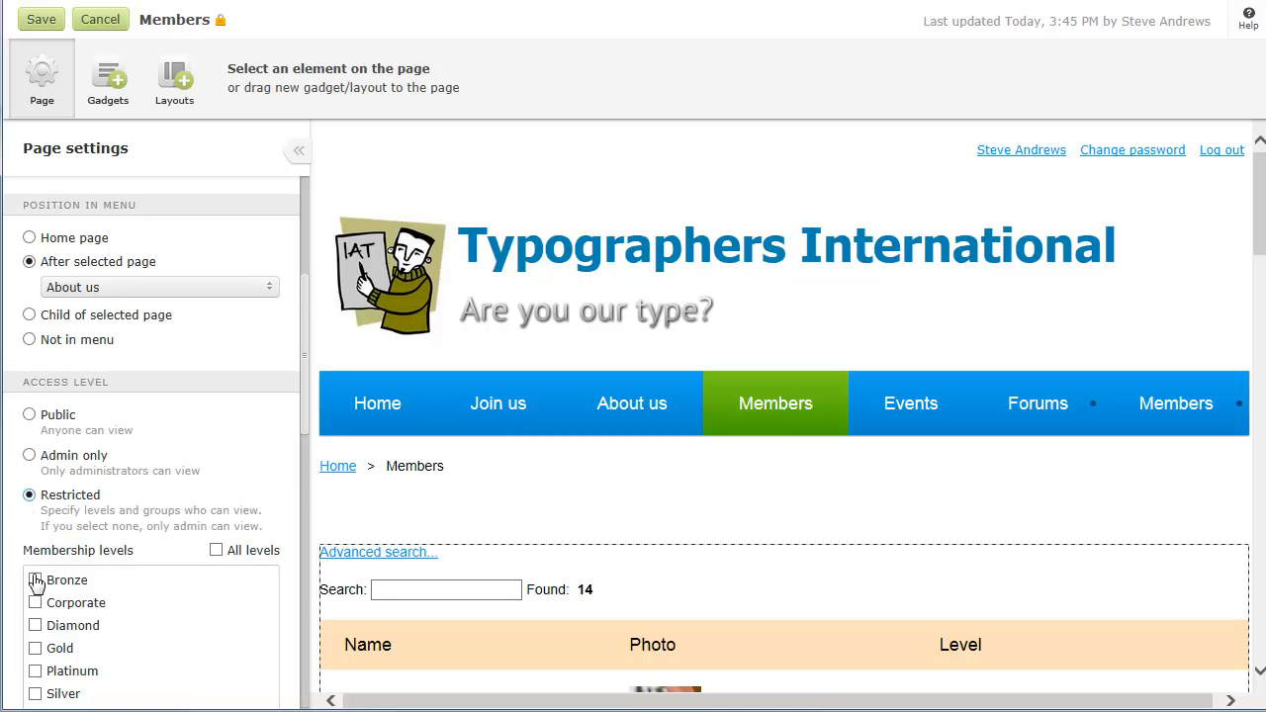
left_click(34, 672)
left_click(34, 694)
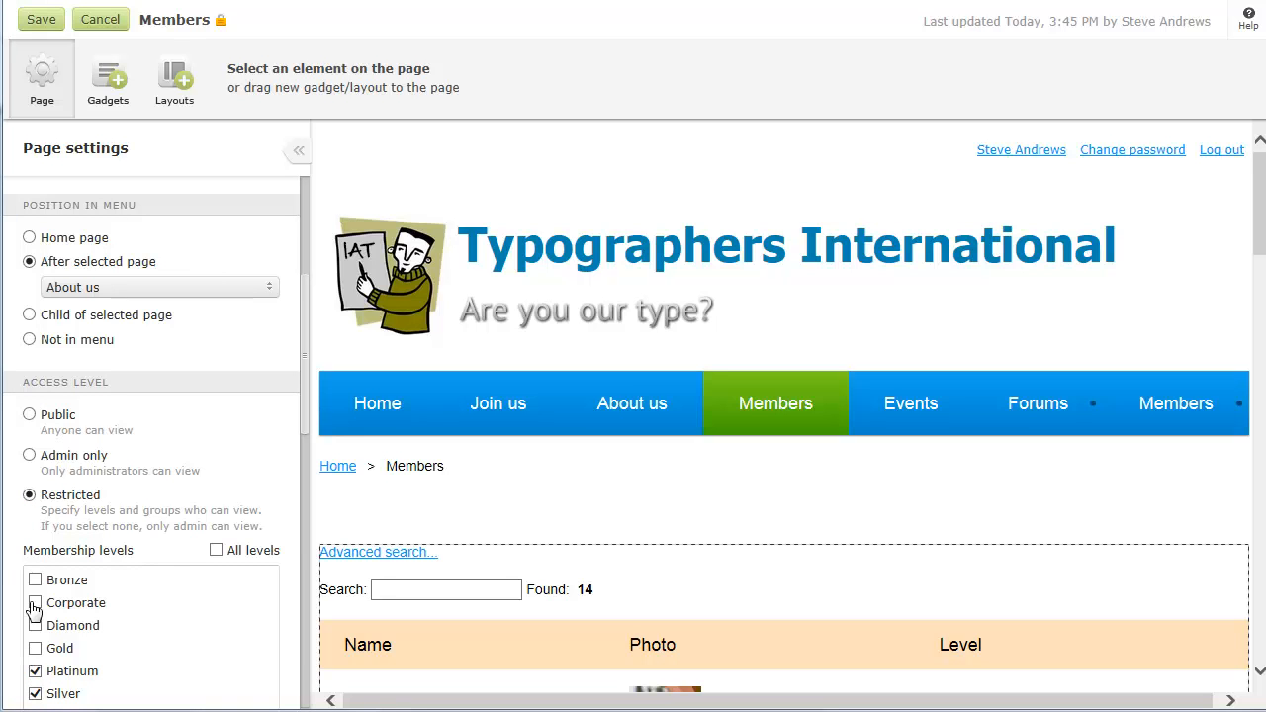
left_click(36, 18)
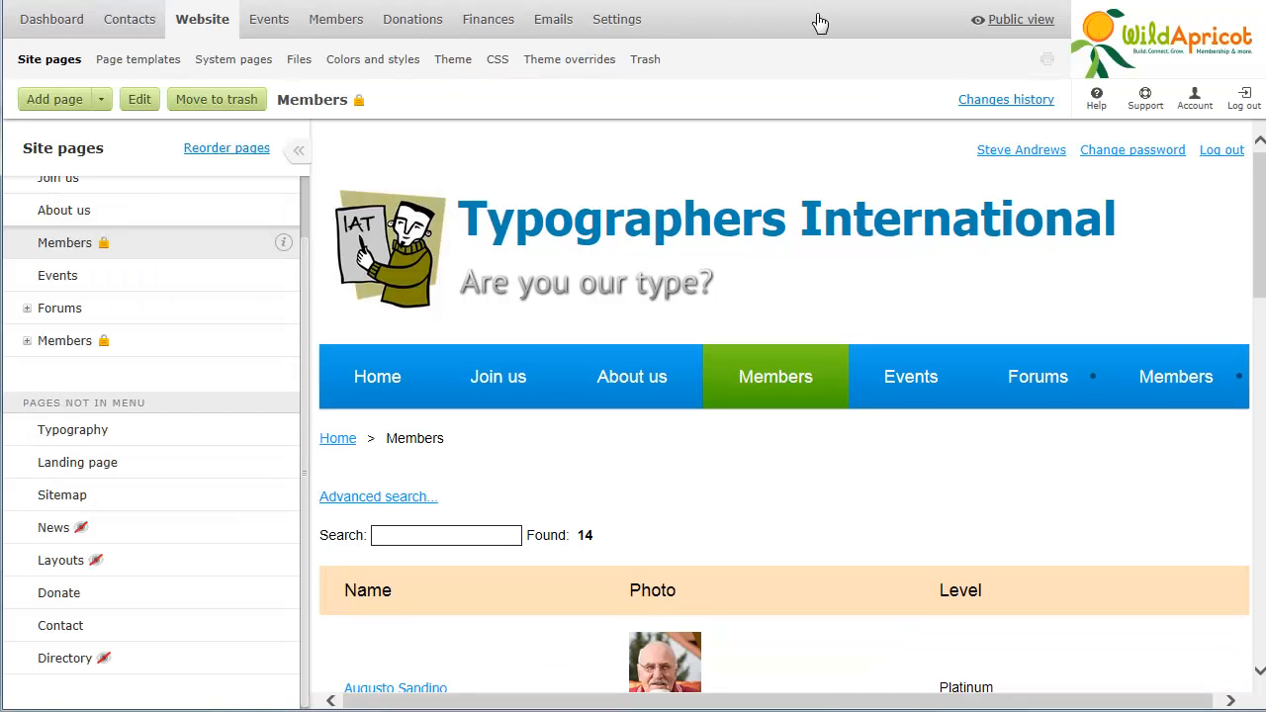
Switch to the site's public view and log out to check the menu as an anonymous visitor
left_click(1011, 22)
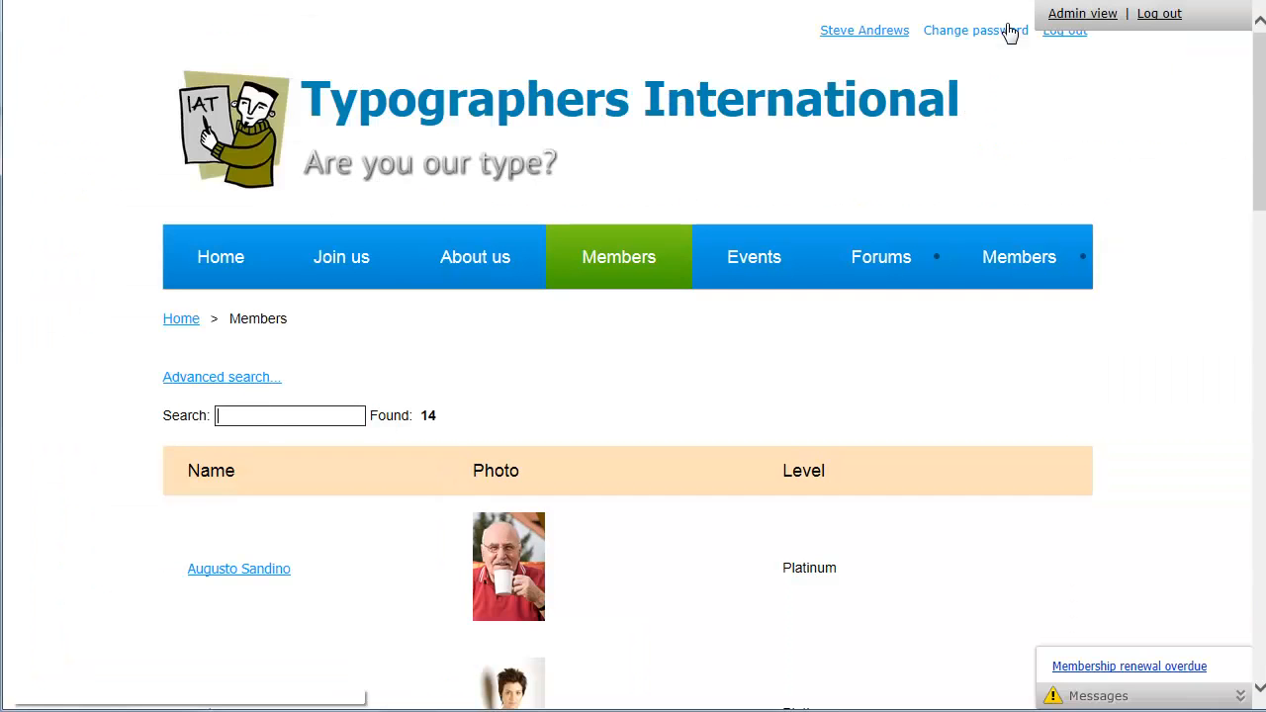
left_click(1150, 14)
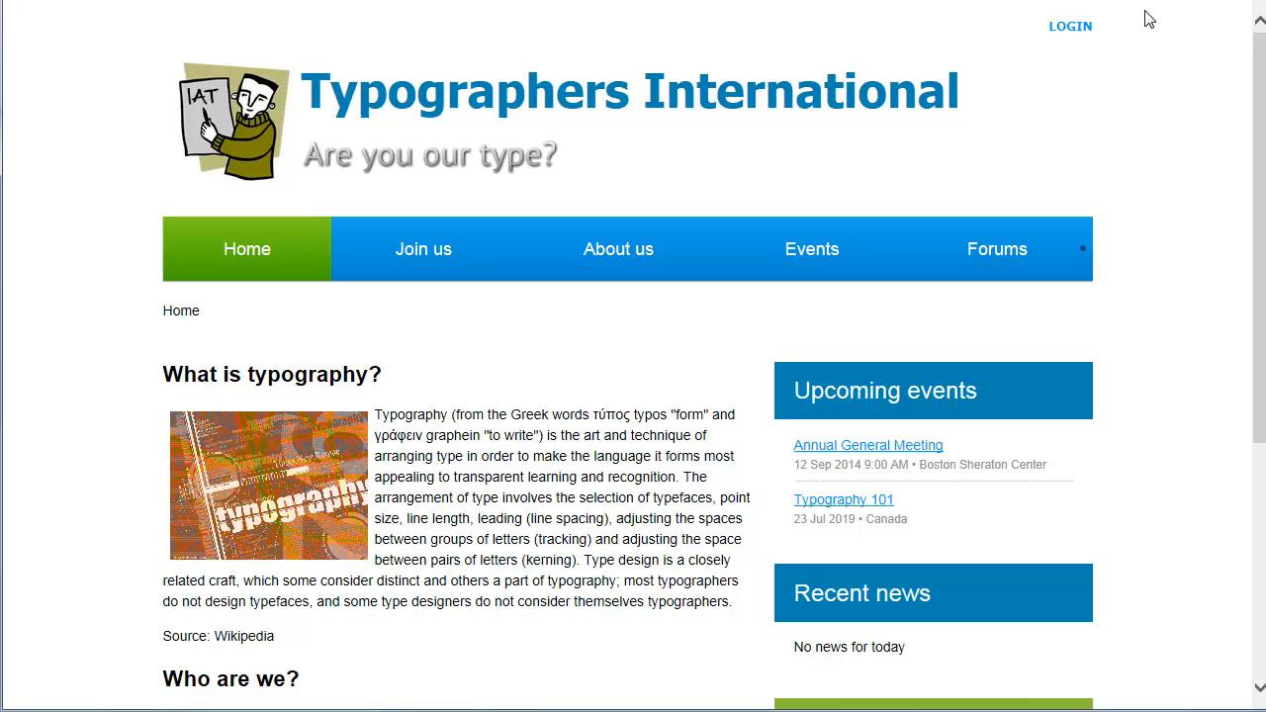